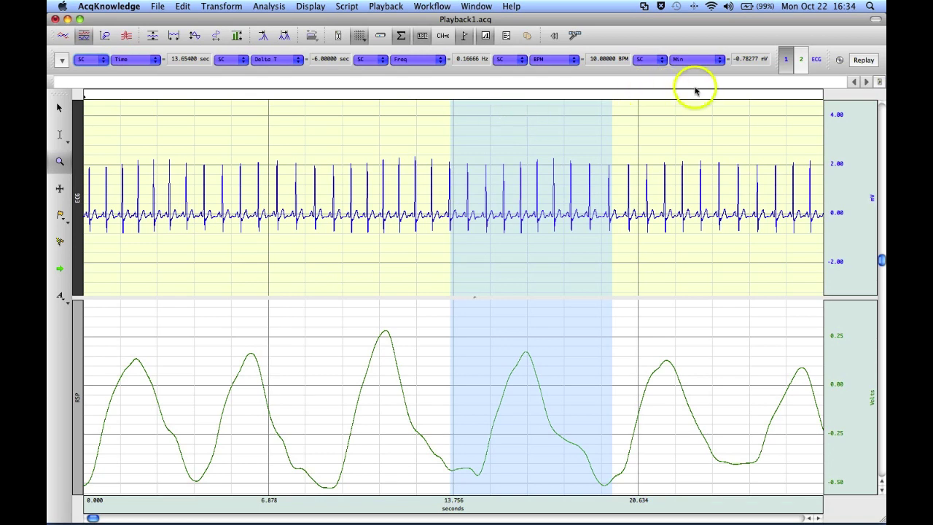
# - Replay over the existing data at 6 s/div and autoscale the RSP waveform
pyautogui.click(861, 60)
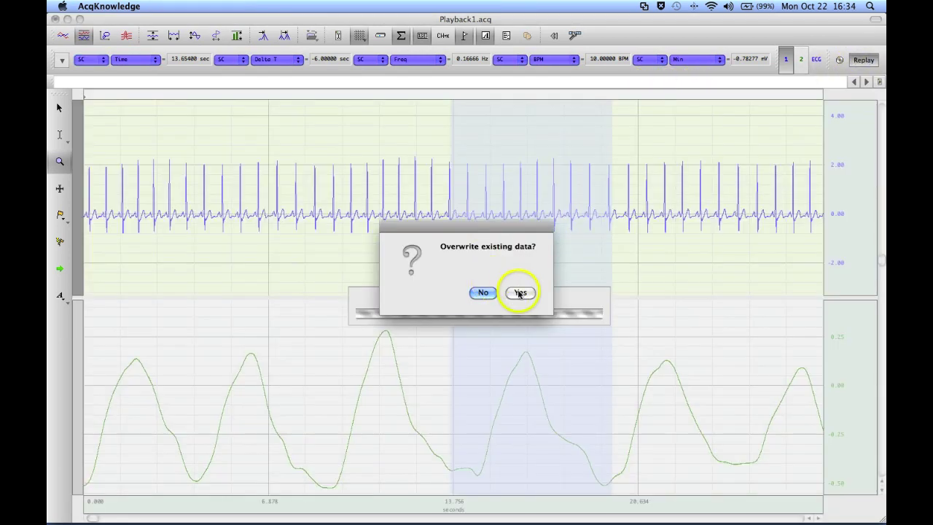
pyautogui.click(520, 292)
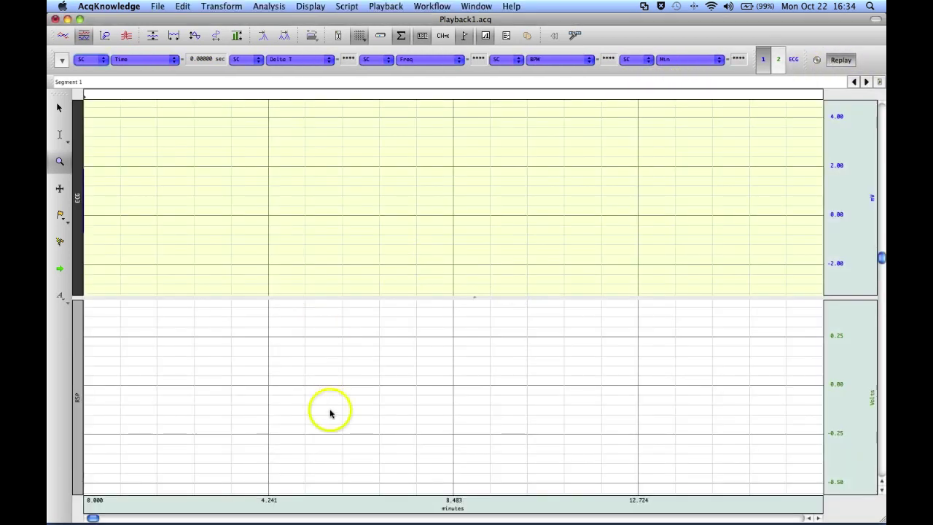
pyautogui.click(319, 500)
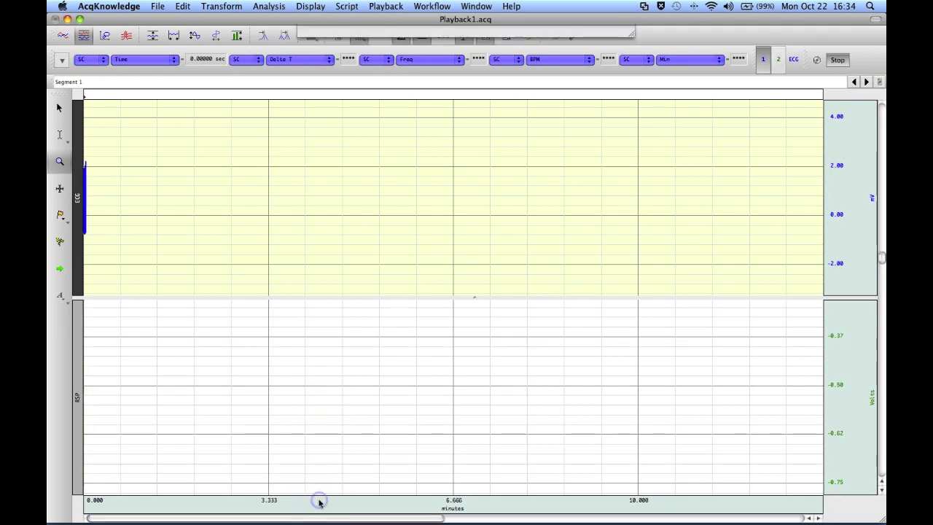
pyautogui.press('Return')
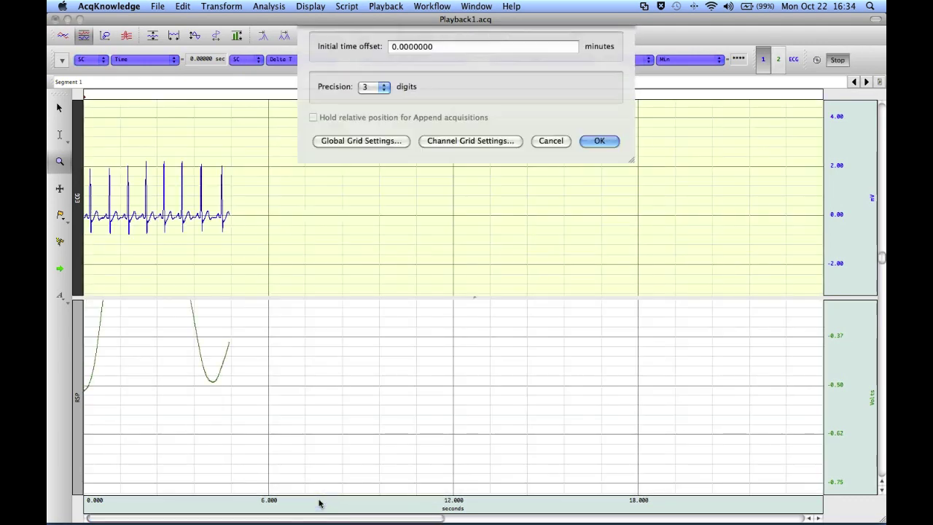
pyautogui.rightClick(318, 362)
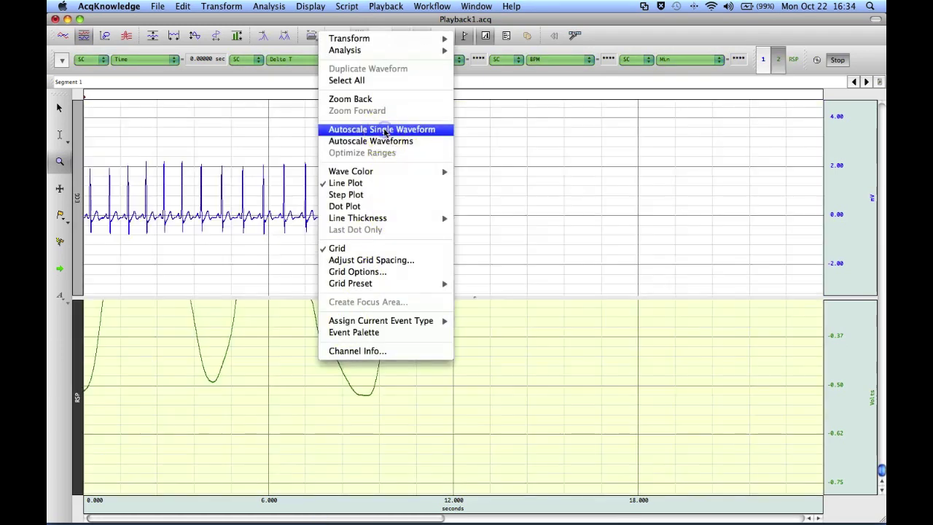
pyautogui.click(382, 129)
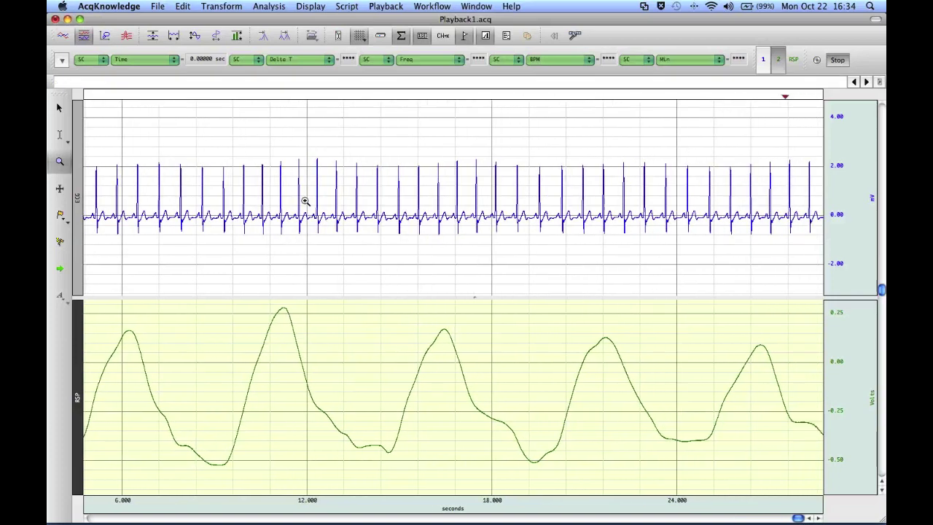
# - Insert 'Start' and 'End' event markers during the replay, then stop it
pyautogui.click(323, 187)
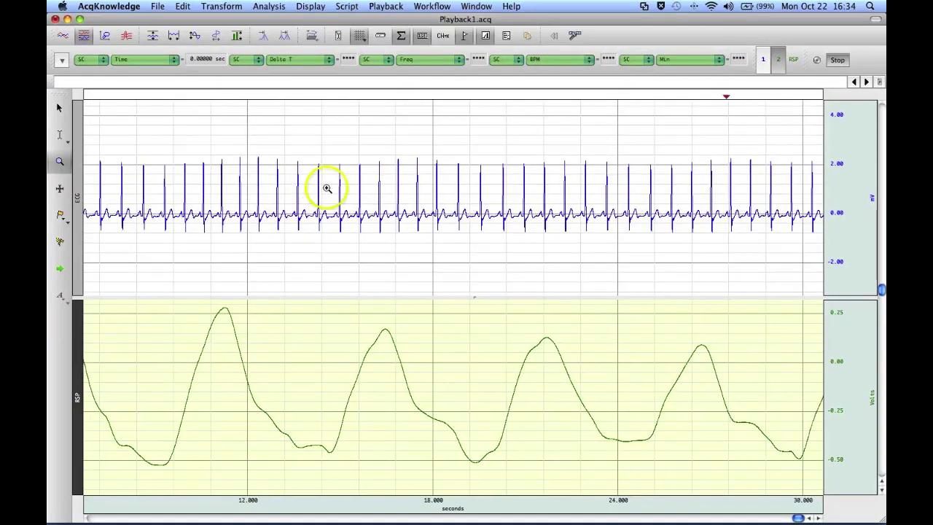
pyautogui.click(648, 112)
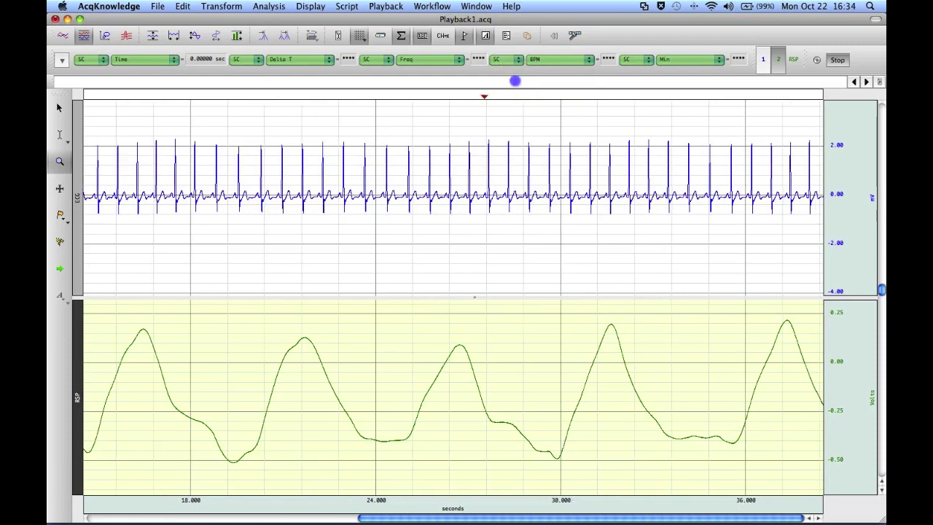
pyautogui.write('Start')
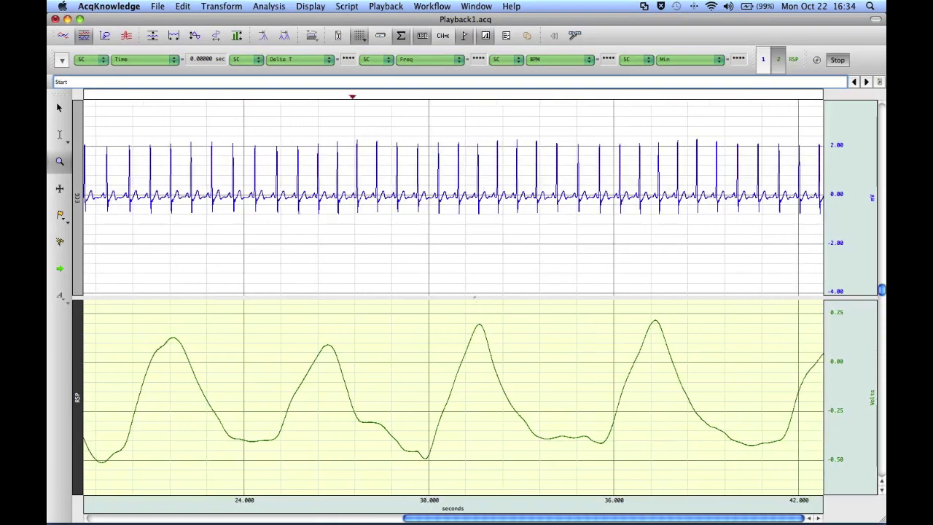
pyautogui.press('Return')
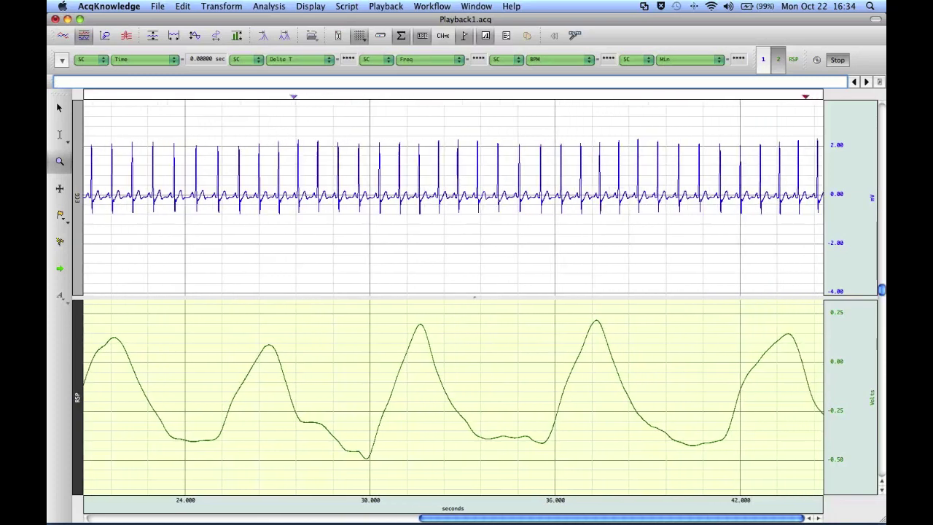
pyautogui.write('End')
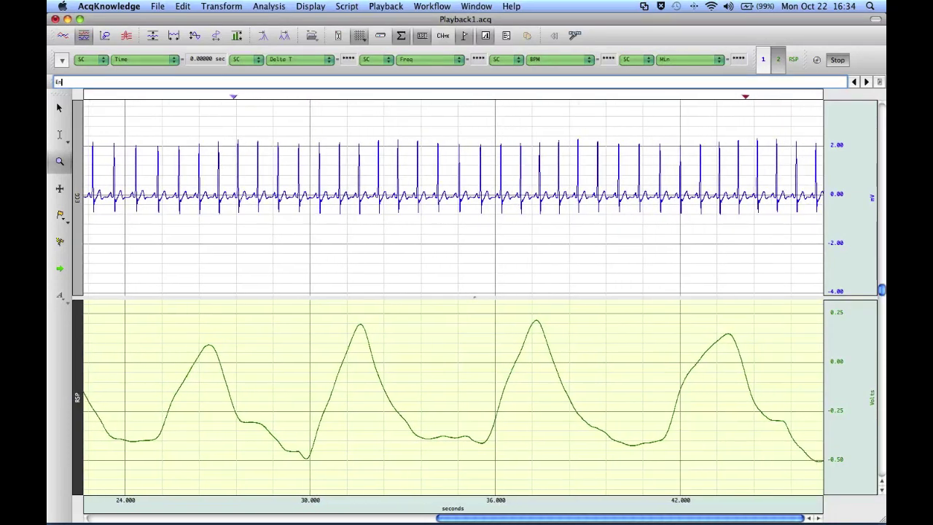
pyautogui.click(485, 83)
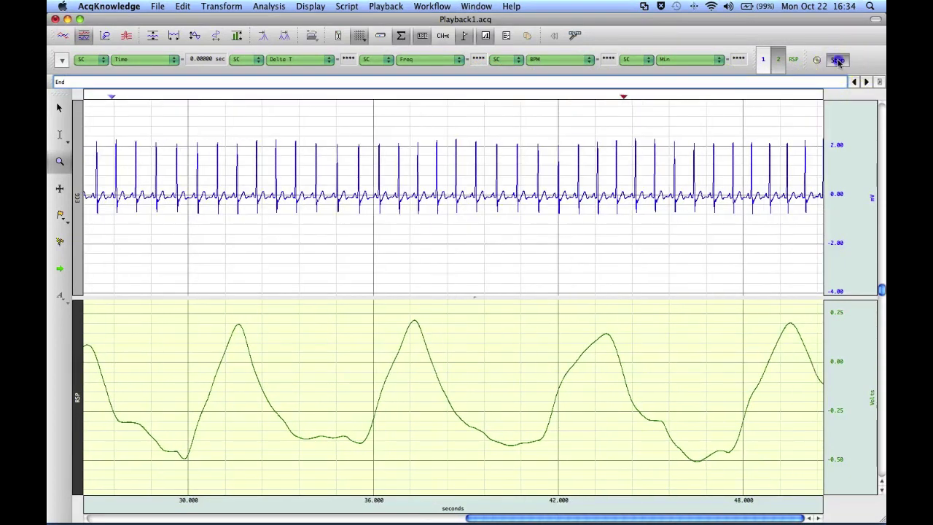
pyautogui.click(837, 60)
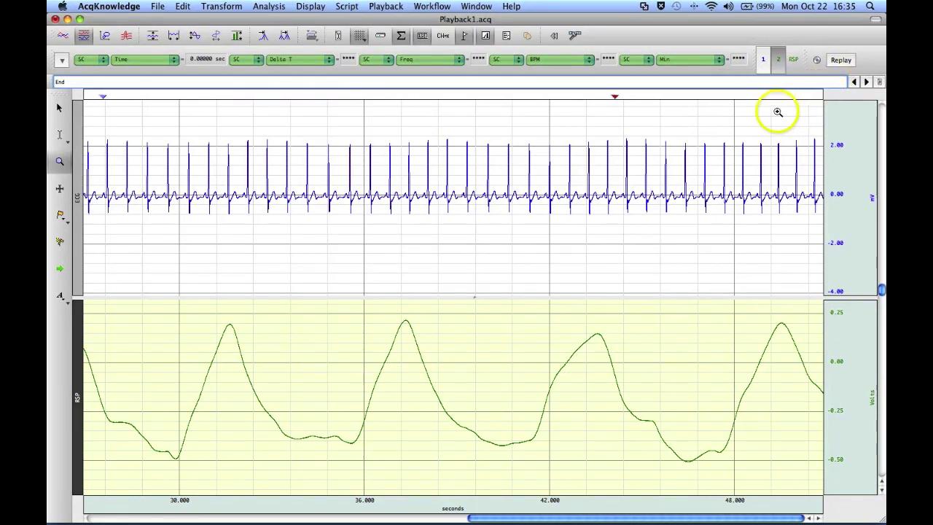
pyautogui.click(881, 82)
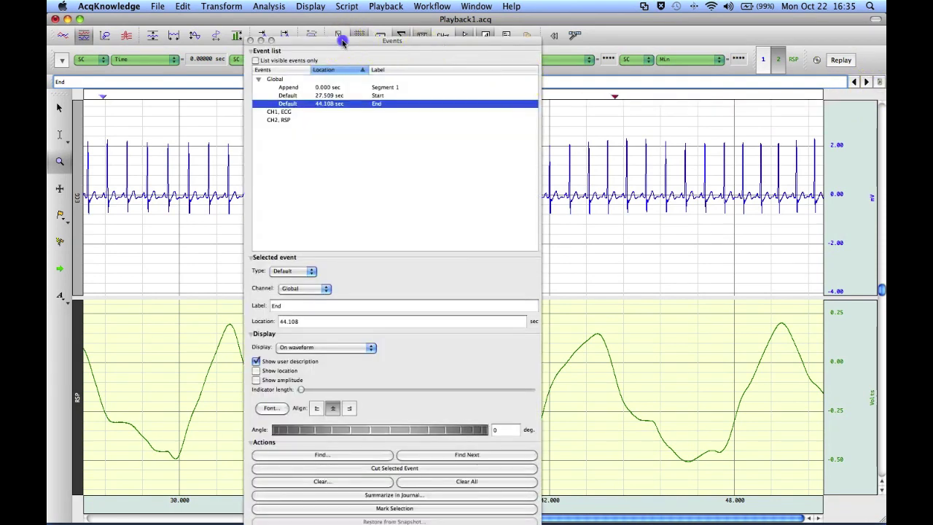
pyautogui.moveTo(343, 42); pyautogui.dragTo(343, 26)
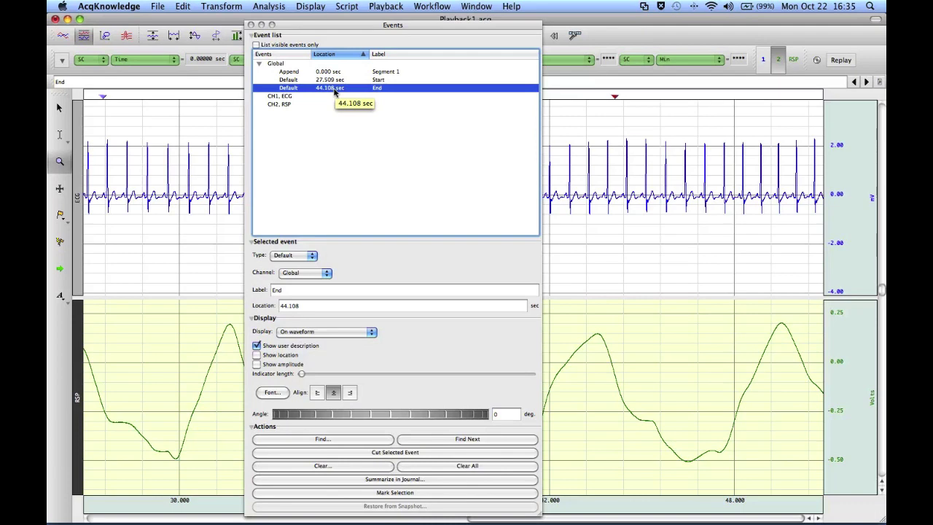
pyautogui.click(259, 65)
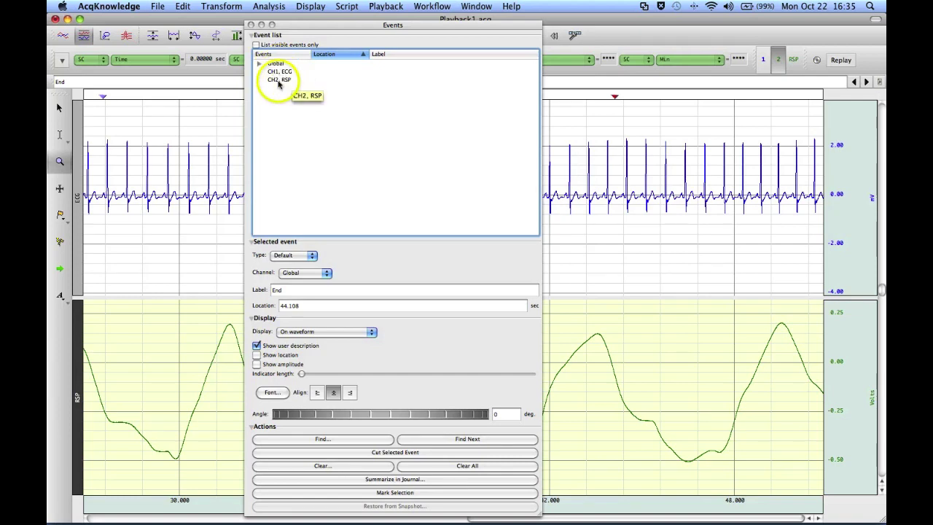
pyautogui.click(259, 63)
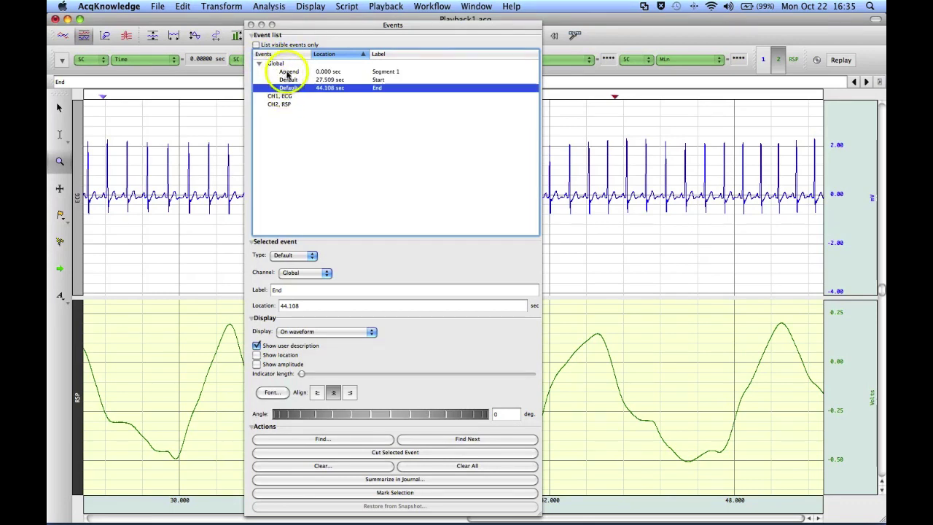
pyautogui.click(288, 72)
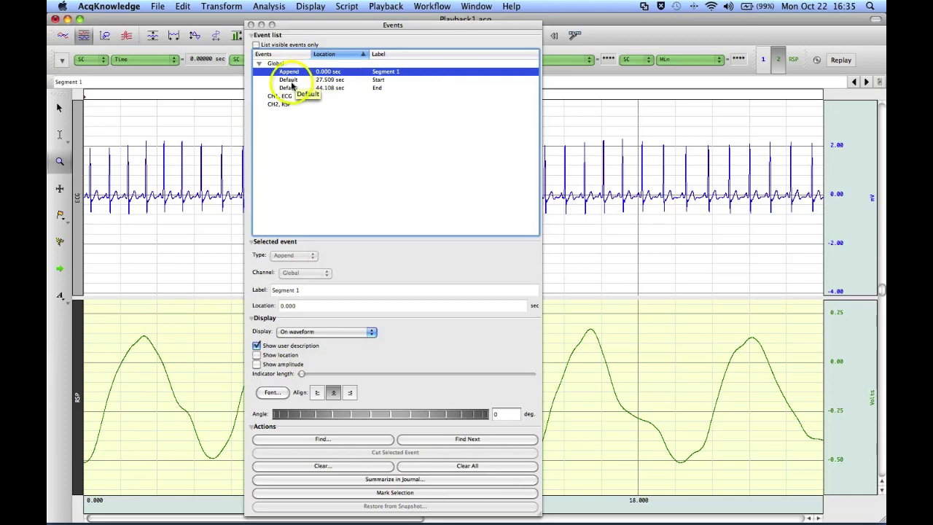
pyautogui.click(289, 80)
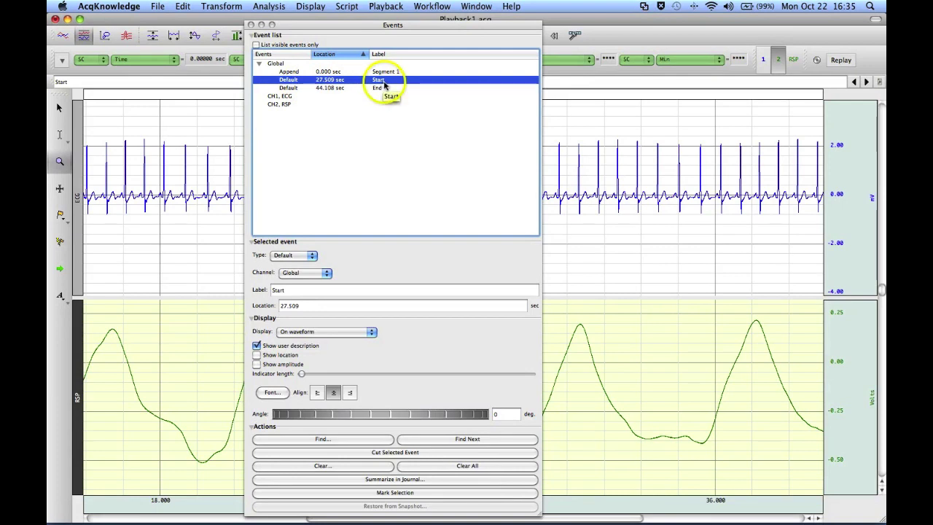
pyautogui.click(295, 88)
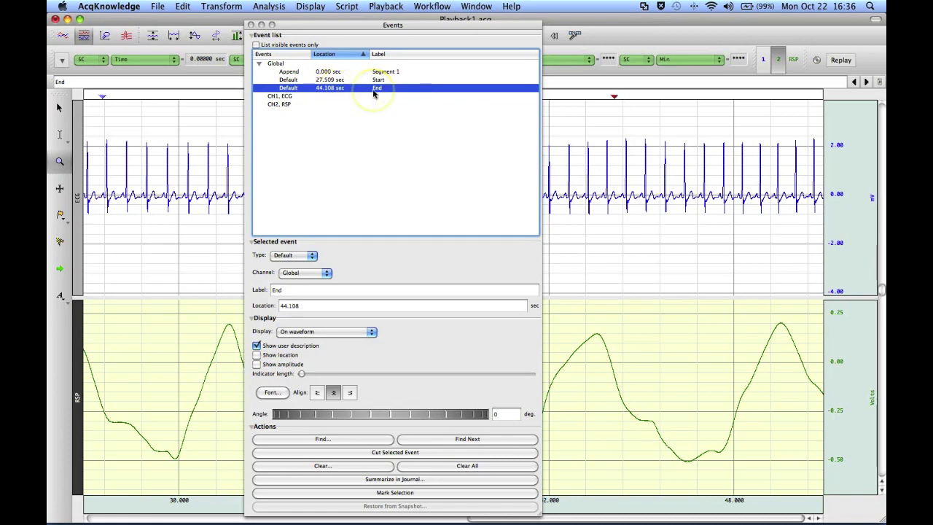
pyautogui.click(333, 80)
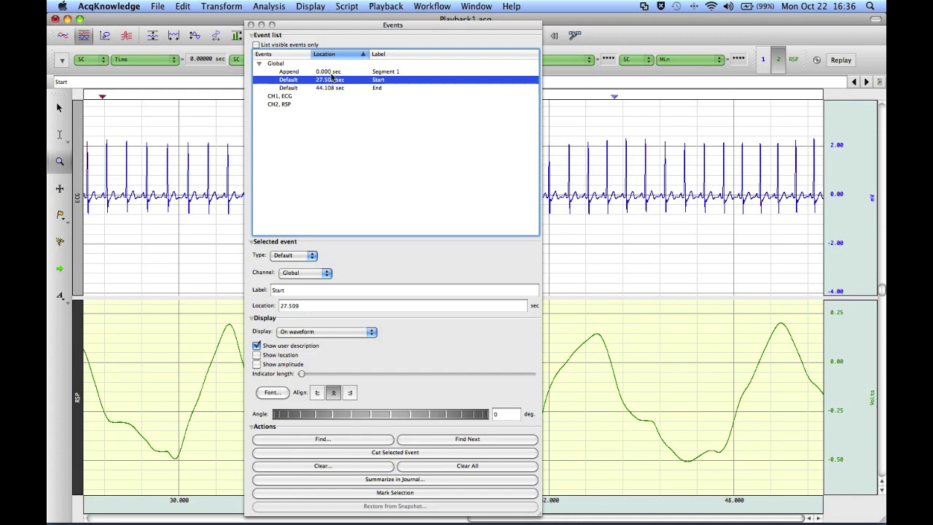
pyautogui.click(330, 72)
pyautogui.click(333, 88)
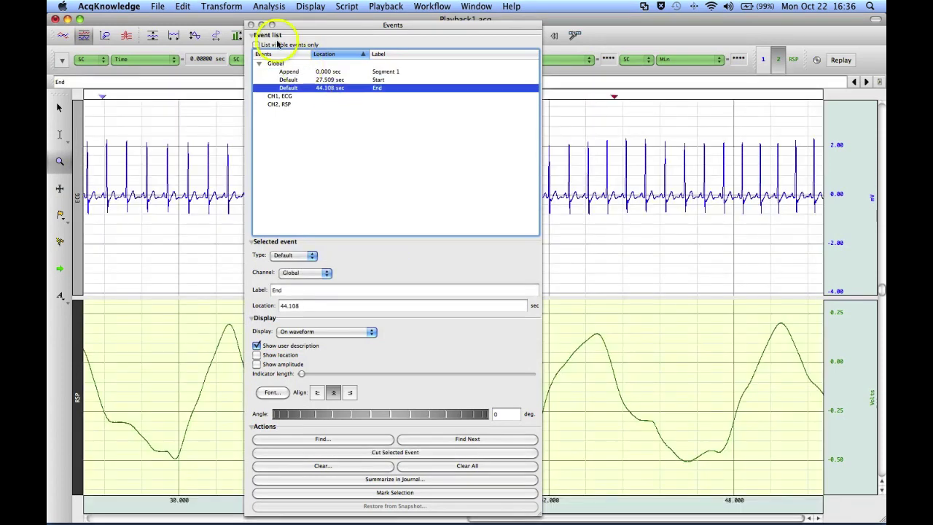
pyautogui.click(251, 25)
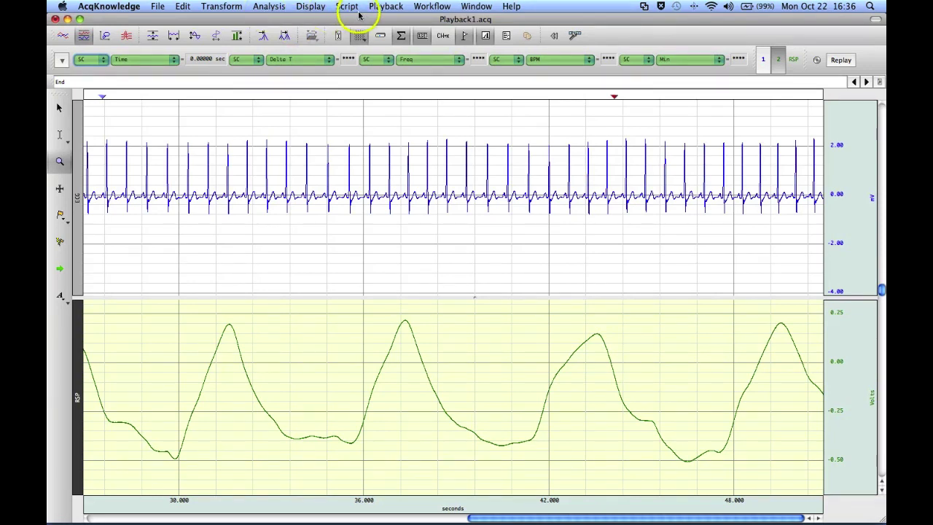
# - In Event Hotkey Setup, give F1 the sequential label 'Run' and delete the empty second row
pyautogui.click(384, 7)
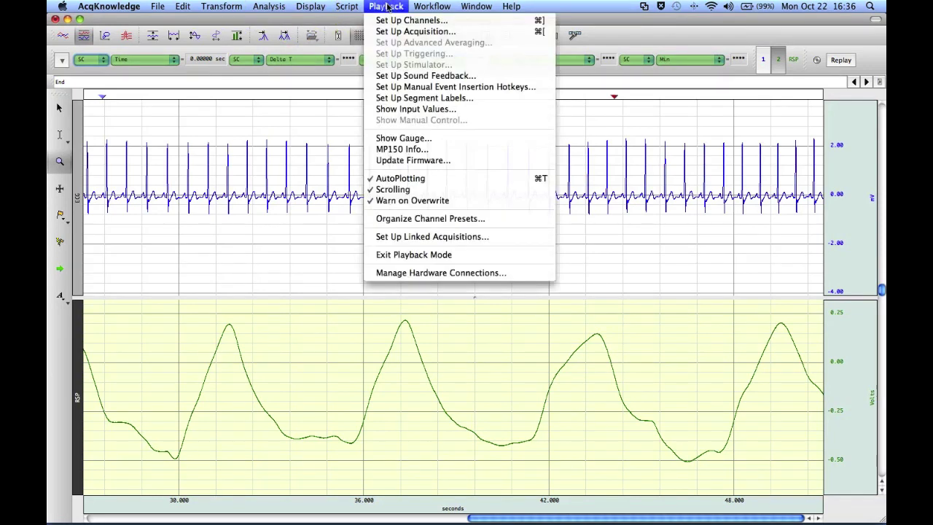
pyautogui.click(412, 87)
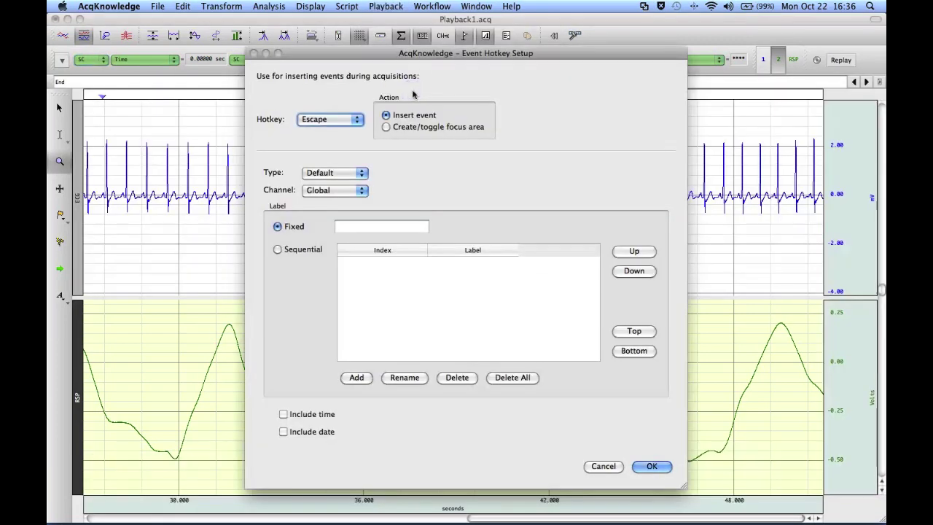
pyautogui.click(368, 76)
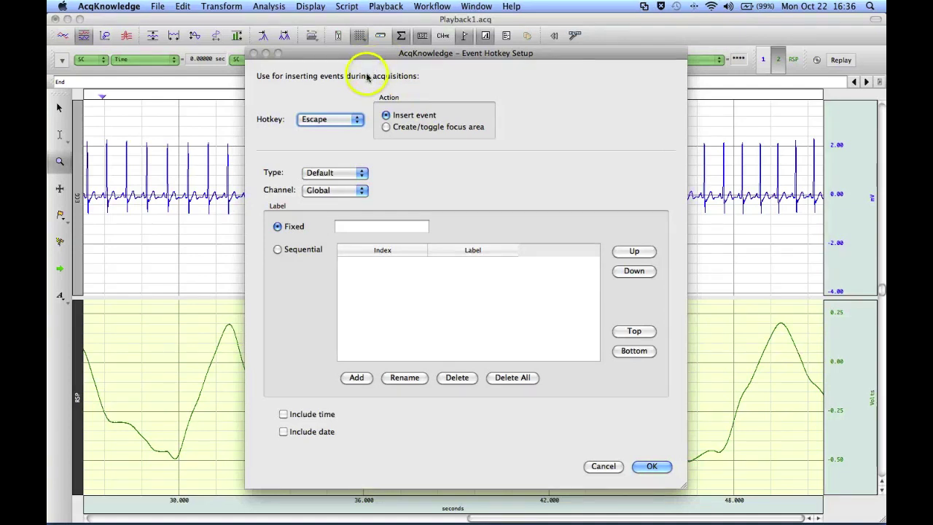
pyautogui.click(355, 119)
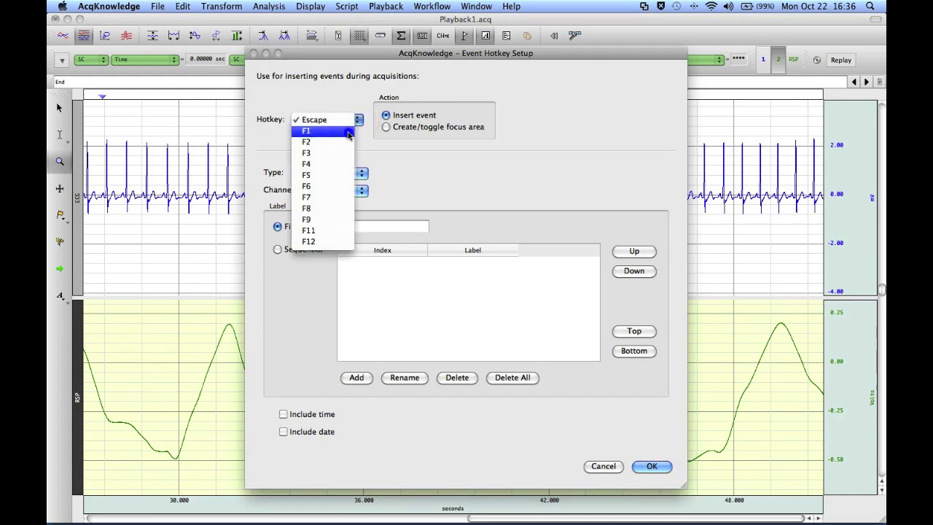
pyautogui.click(349, 135)
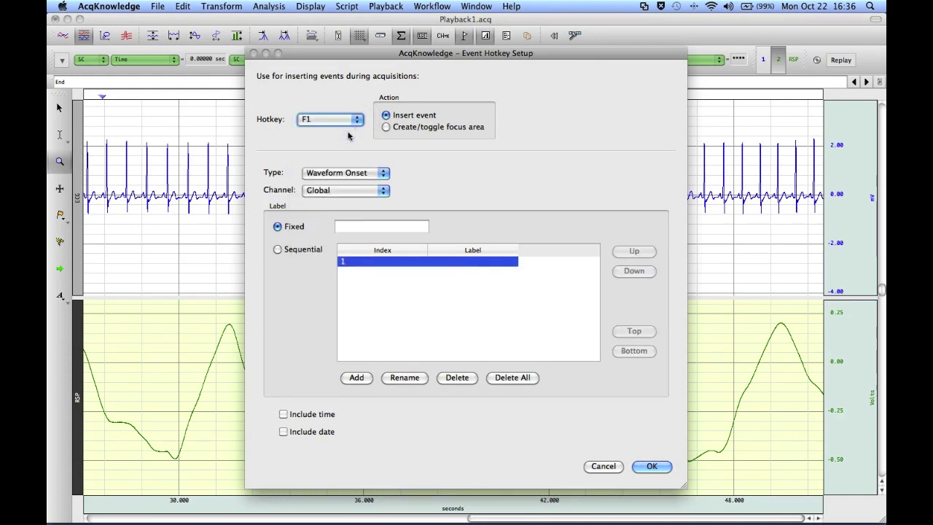
pyautogui.click(413, 264)
pyautogui.click(444, 267)
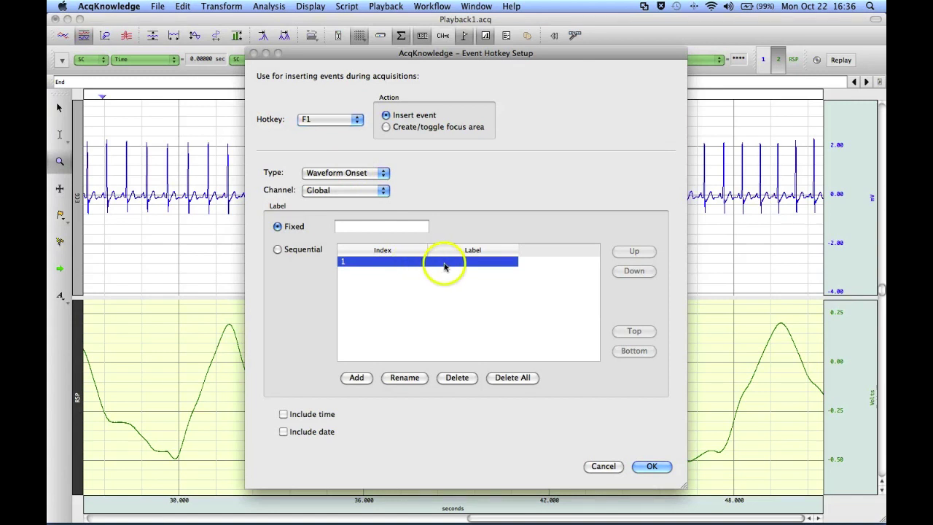
pyautogui.click(448, 266)
pyautogui.click(450, 293)
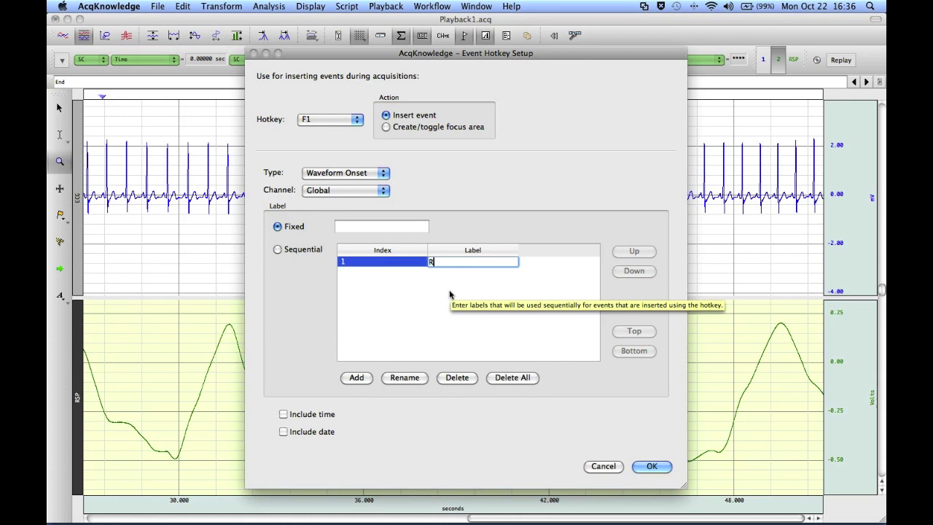
pyautogui.write('Run')
pyautogui.click(450, 294)
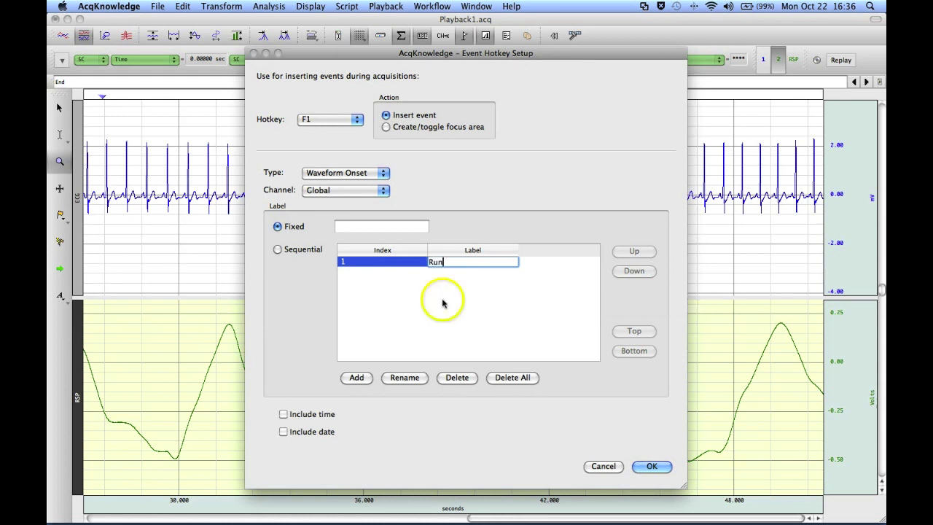
pyautogui.click(357, 377)
pyautogui.click(347, 271)
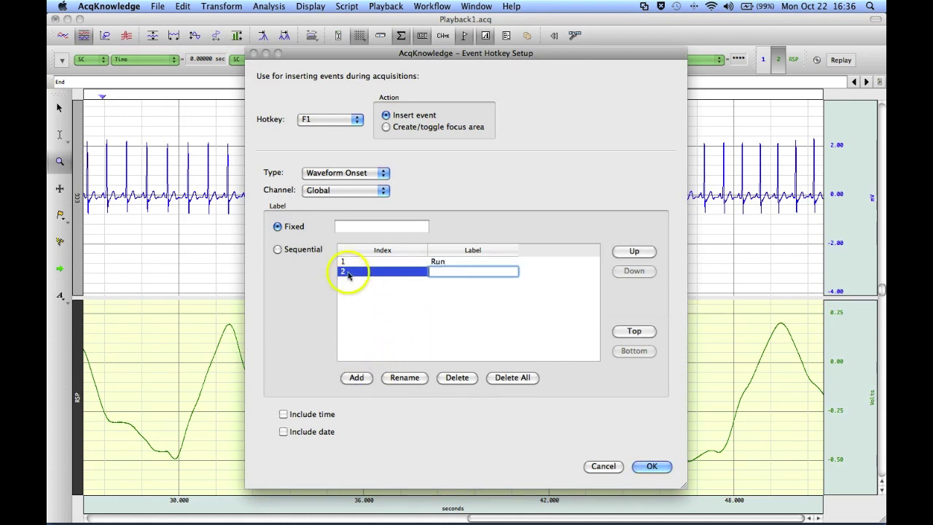
pyautogui.click(456, 376)
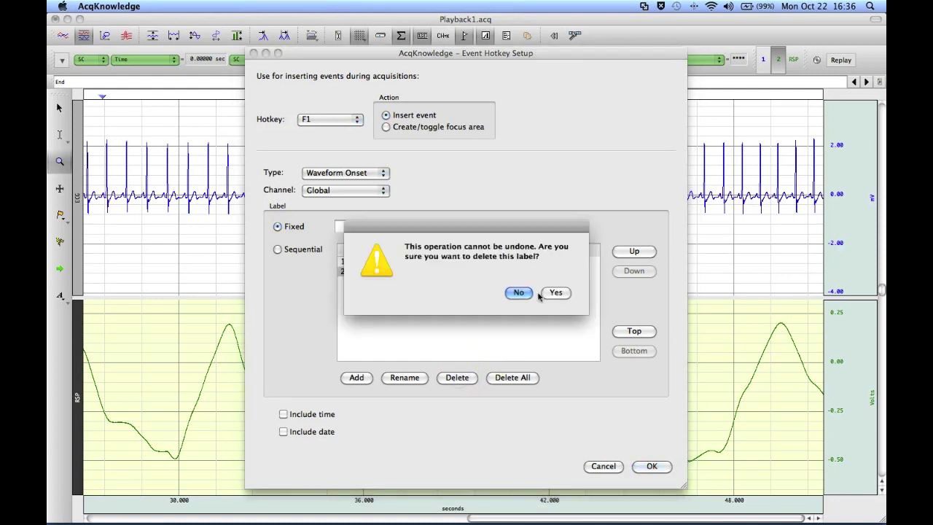
pyautogui.click(554, 292)
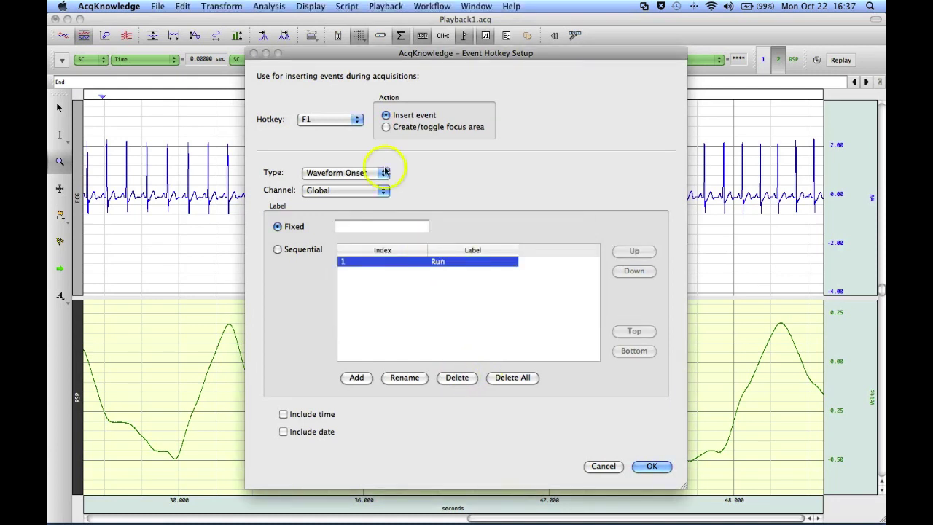
# - Set the F2 hotkey's event type to Waveform Onset
pyautogui.click(356, 119)
pyautogui.click(346, 133)
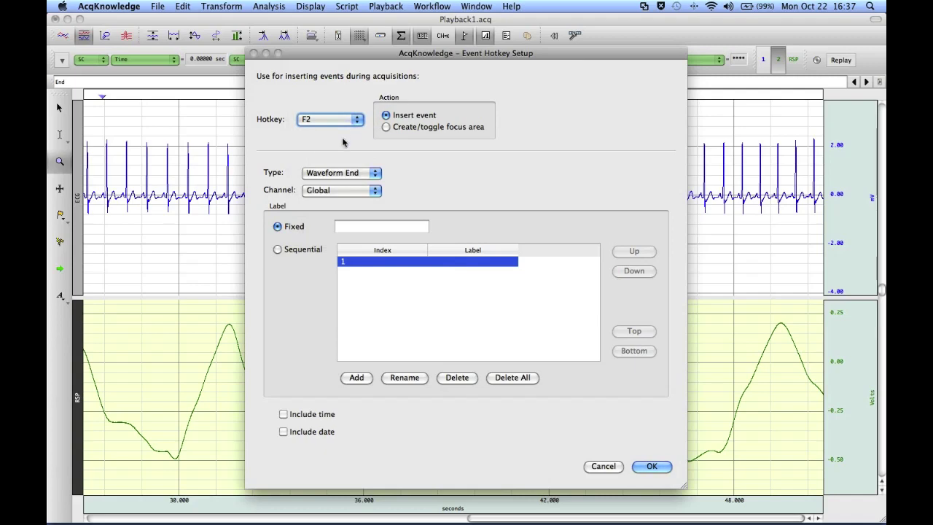
pyautogui.click(351, 173)
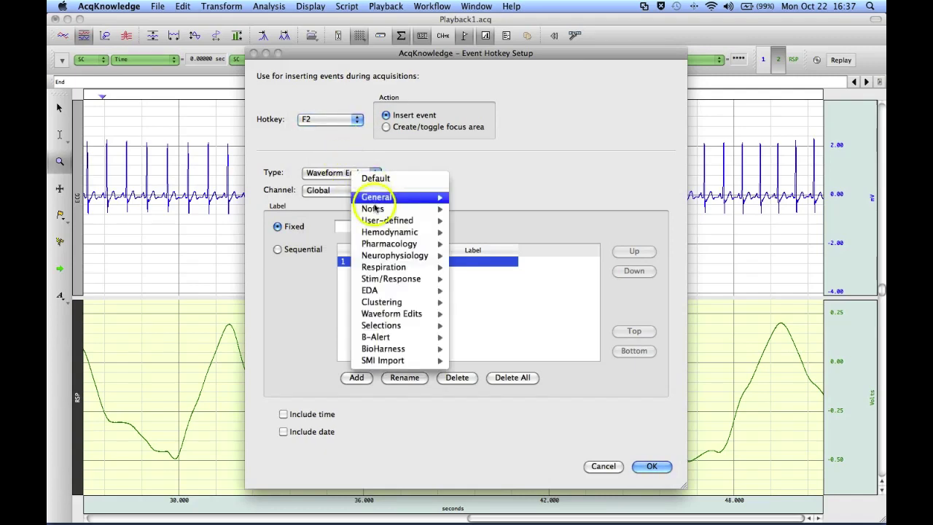
pyautogui.moveTo(383, 209)
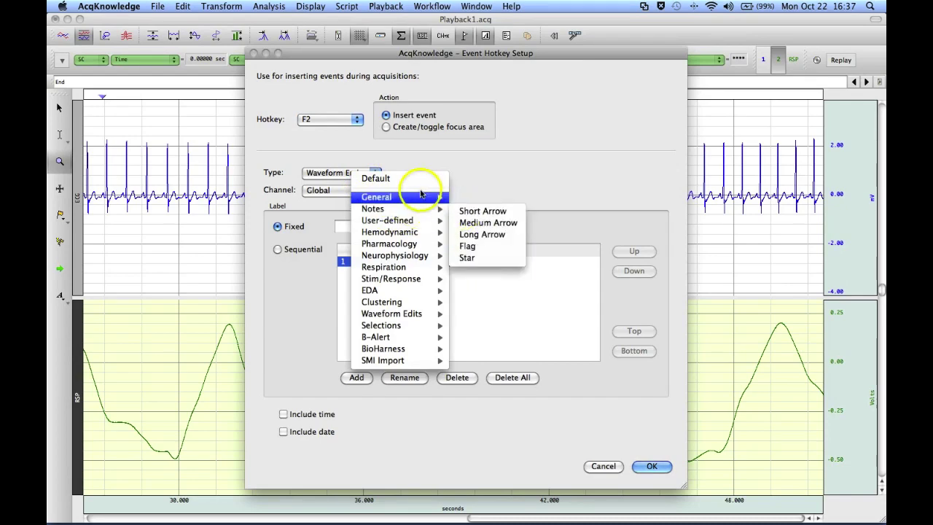
pyautogui.moveTo(433, 196)
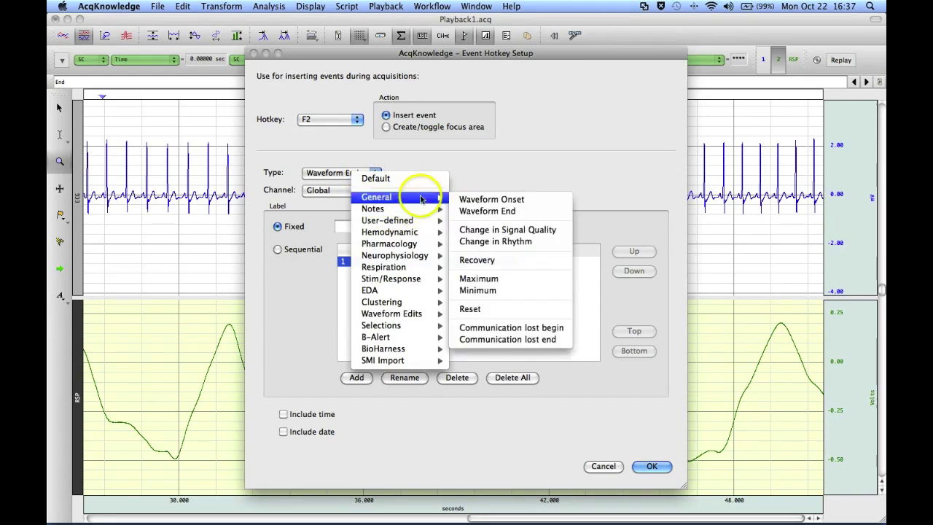
pyautogui.click(478, 200)
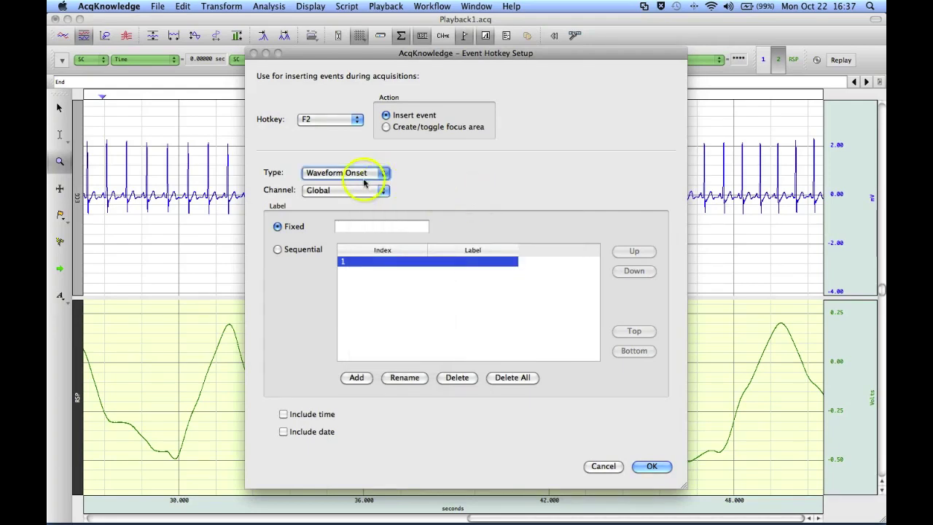
# - Set the F3 hotkey's event type to Waveform End
pyautogui.click(332, 119)
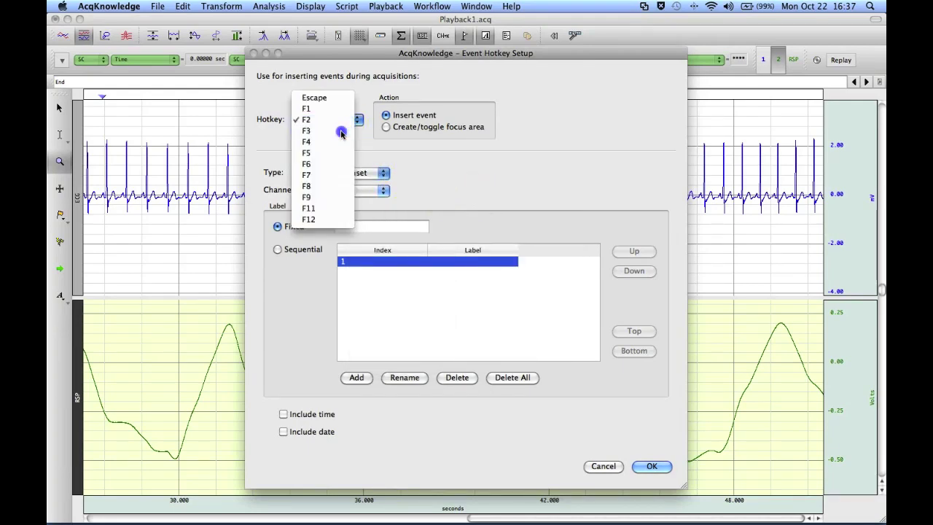
pyautogui.click(341, 132)
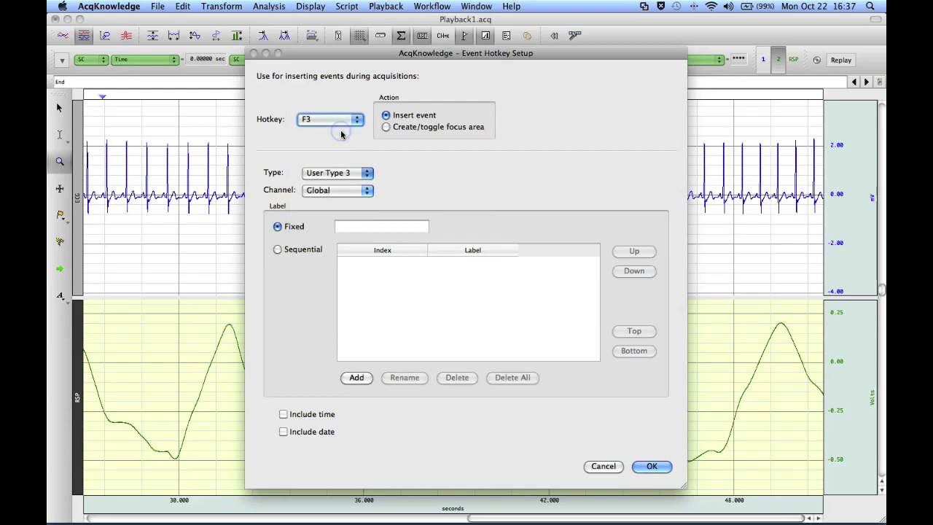
pyautogui.click(356, 174)
pyautogui.moveTo(408, 199)
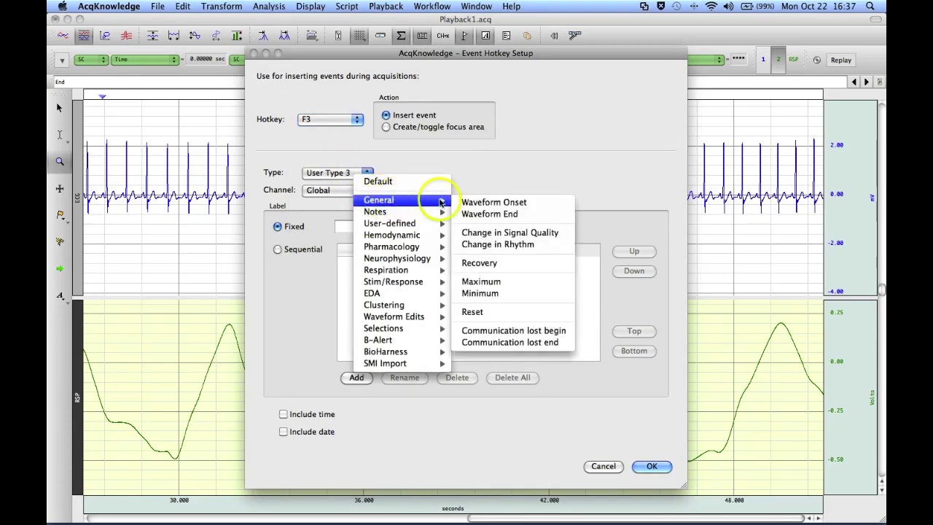
pyautogui.click(486, 215)
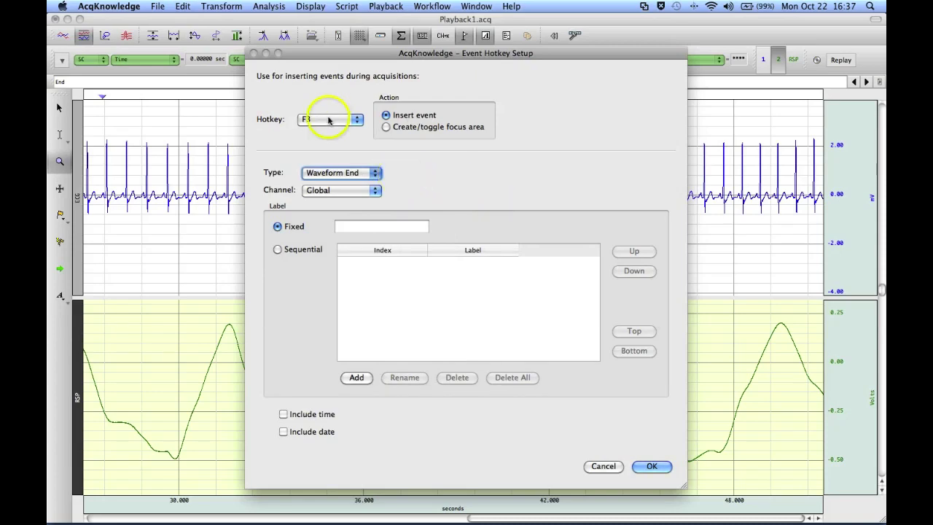
# - Make F4 insert Notes > Long Arrow events on channel A2, RSP, and add a label row
pyautogui.click(329, 120)
pyautogui.click(327, 130)
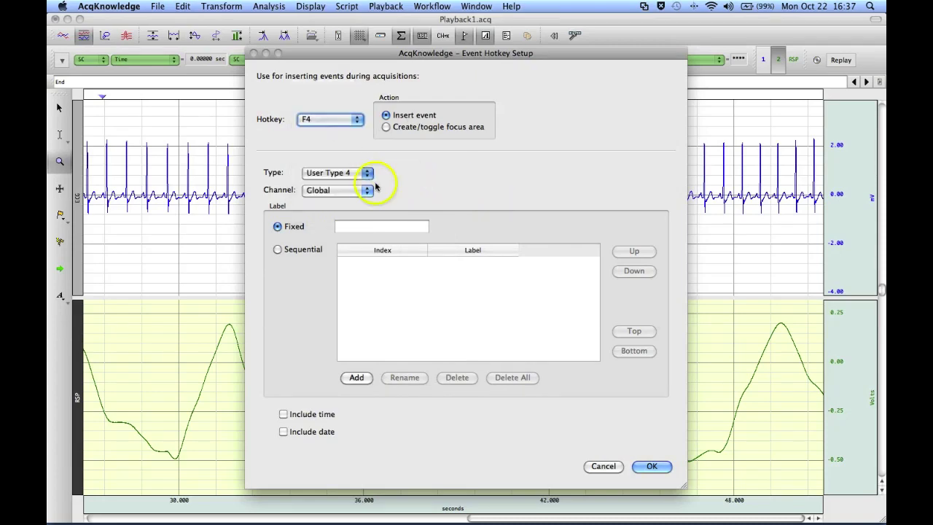
pyautogui.click(354, 175)
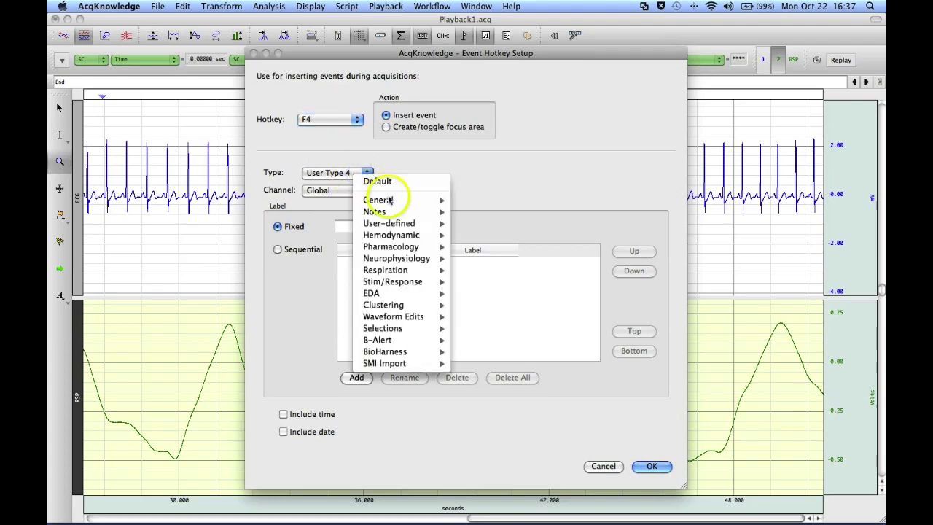
pyautogui.click(391, 202)
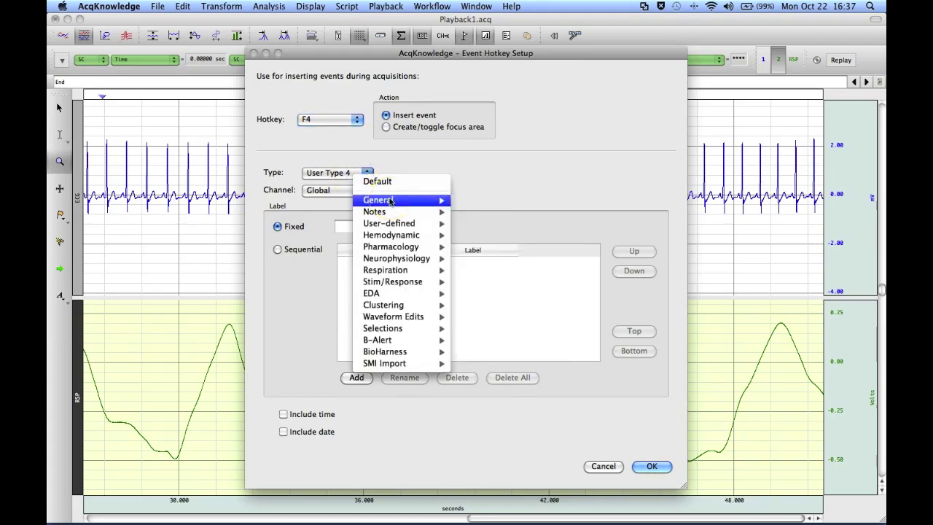
pyautogui.moveTo(385, 213)
pyautogui.click(460, 215)
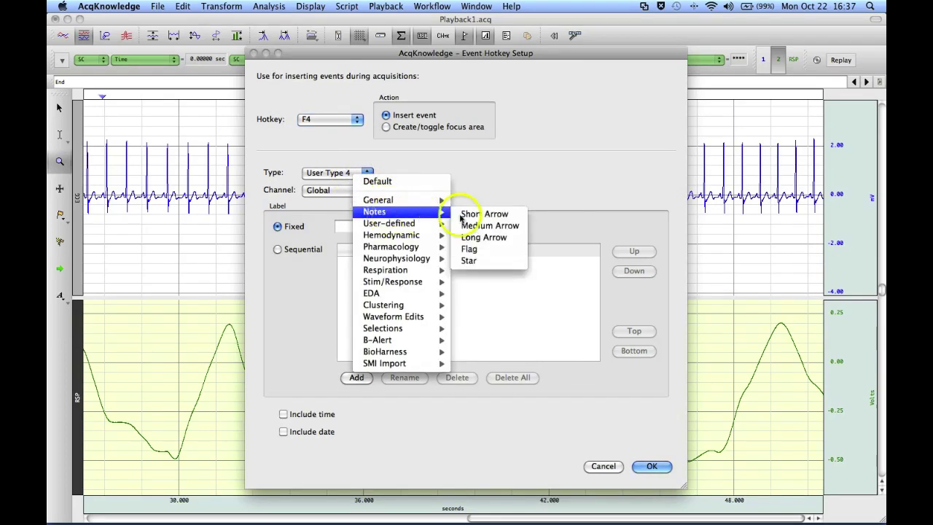
pyautogui.click(474, 263)
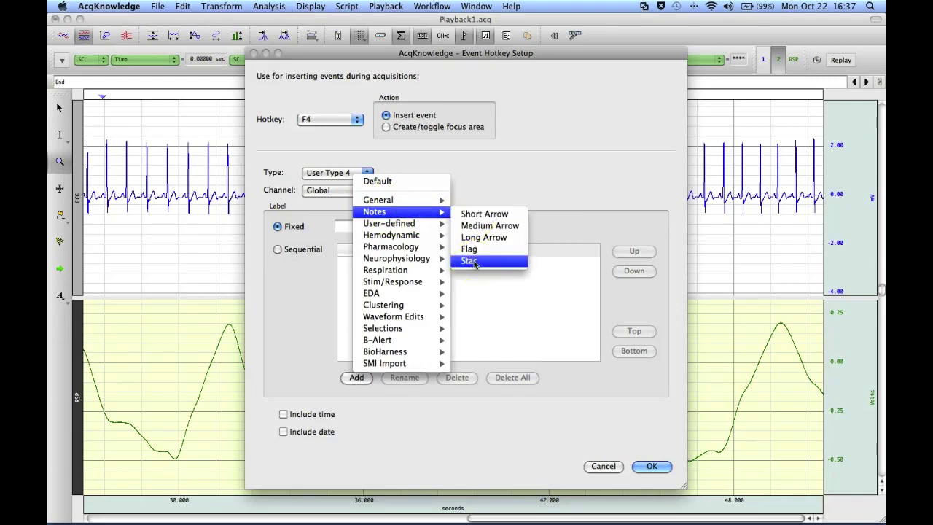
pyautogui.click(478, 231)
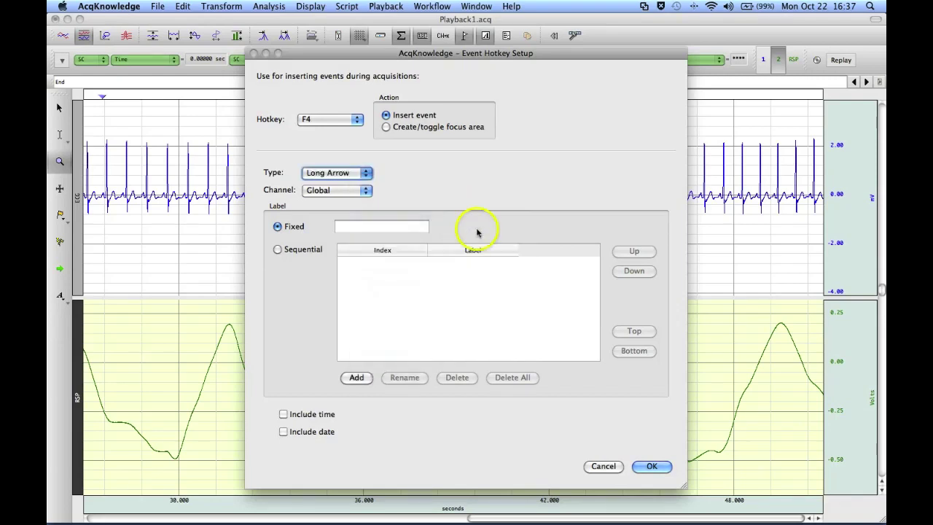
pyautogui.click(328, 191)
pyautogui.click(328, 172)
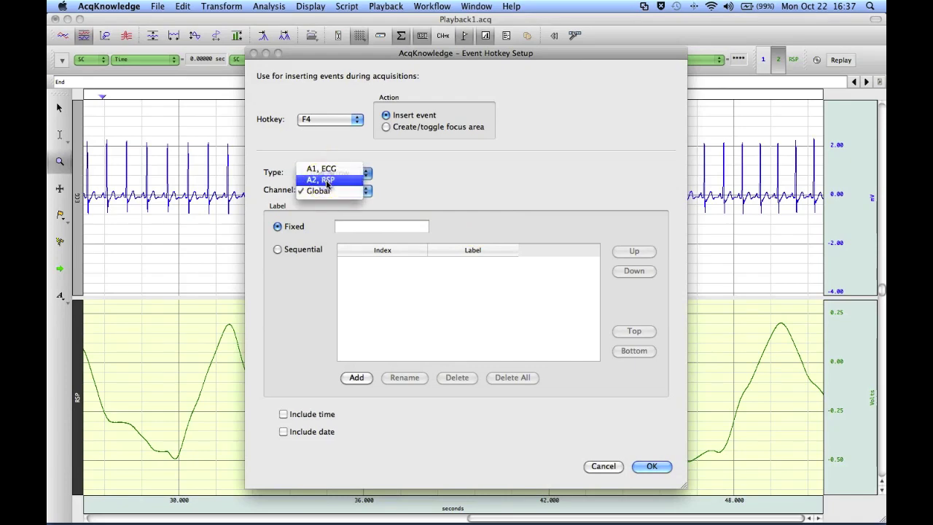
pyautogui.click(327, 181)
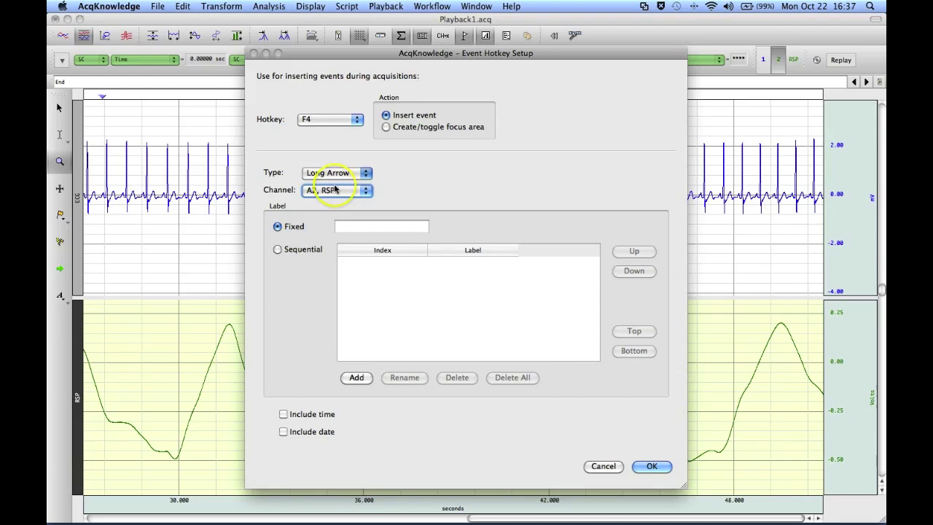
pyautogui.click(356, 378)
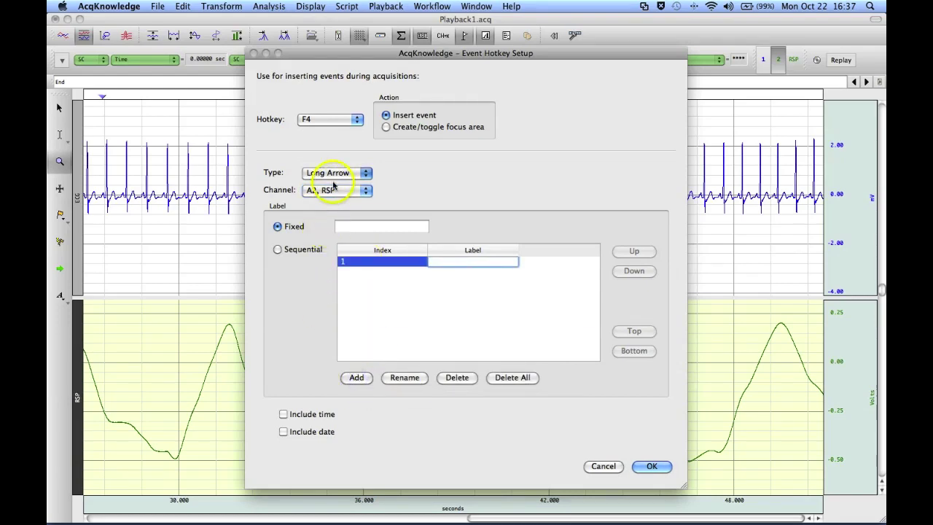
# - Return to the F1 hotkey and delete its 'Run' label
pyautogui.click(327, 119)
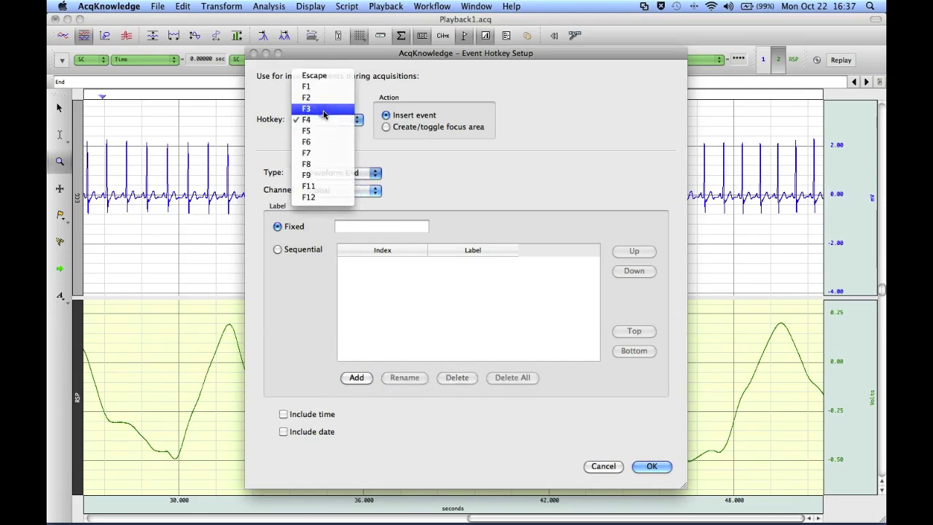
pyautogui.click(324, 110)
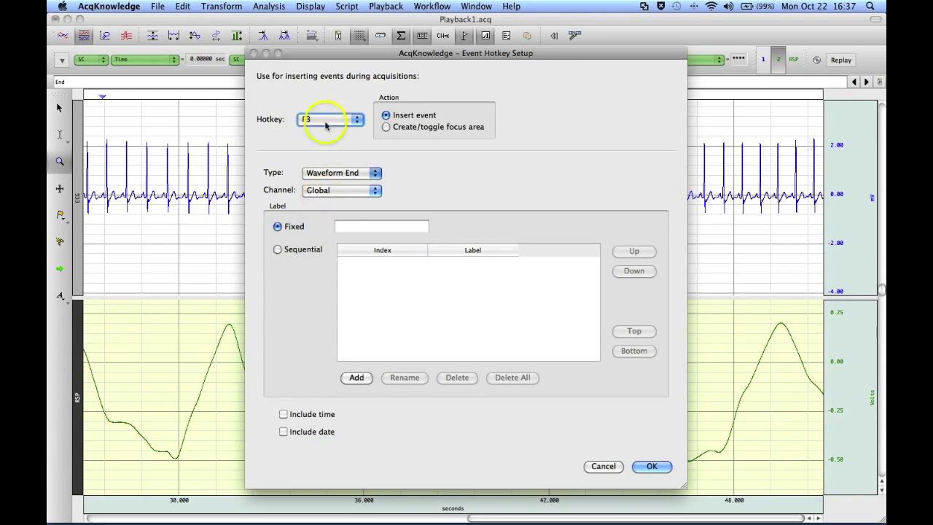
pyautogui.click(324, 119)
pyautogui.click(323, 109)
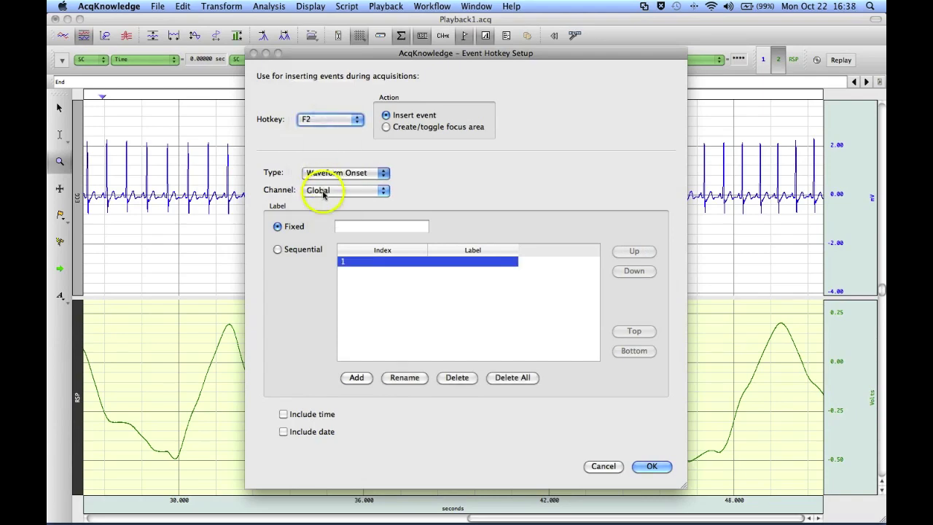
pyautogui.click(323, 119)
pyautogui.click(324, 109)
pyautogui.click(456, 378)
pyautogui.click(556, 291)
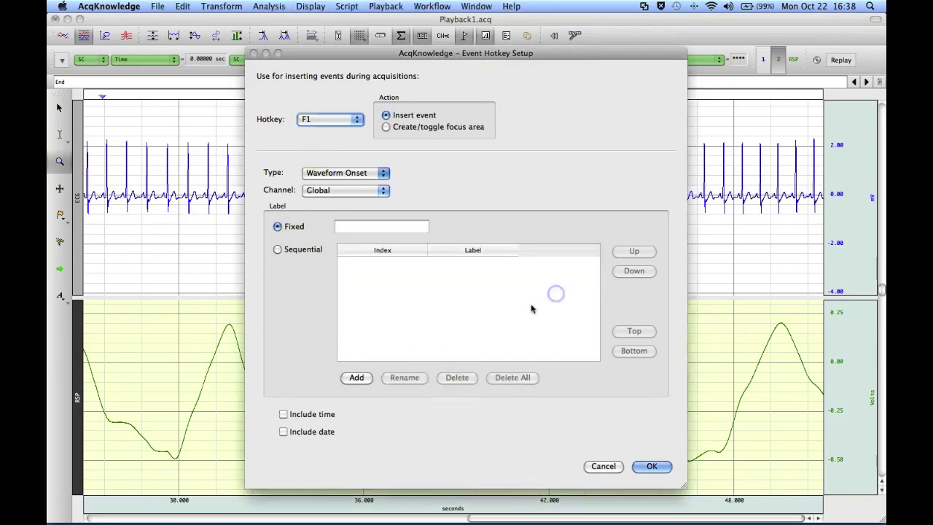
# - Review the F2, F3 and F4 event settings, then accept the hotkey setup with OK
pyautogui.click(357, 119)
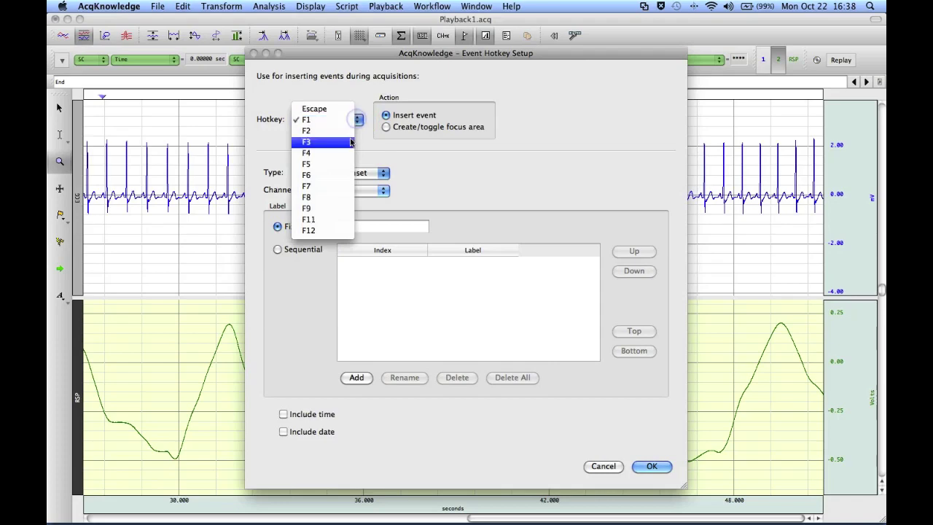
pyautogui.click(350, 131)
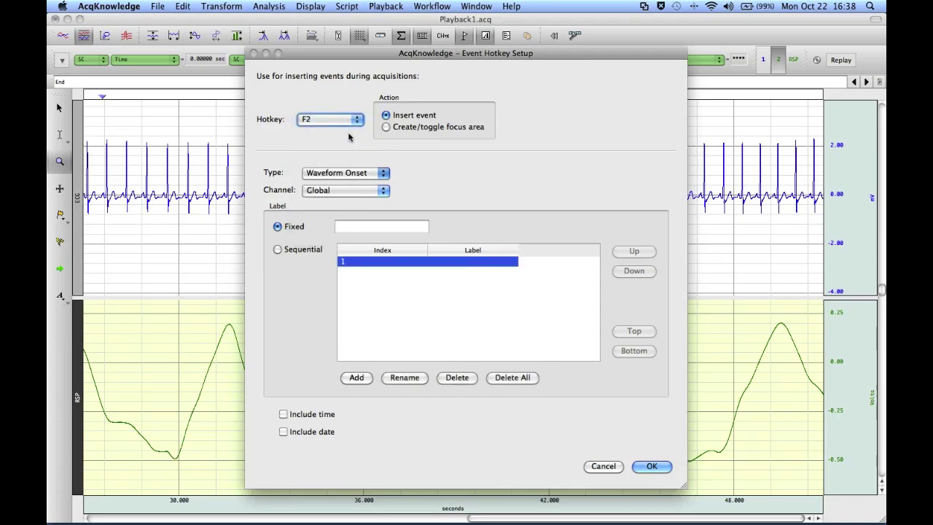
pyautogui.click(356, 124)
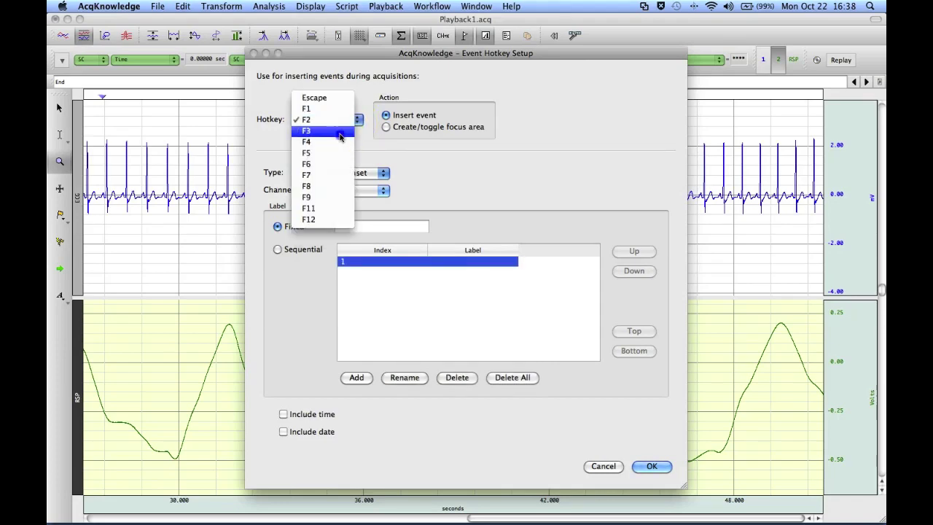
pyautogui.click(355, 131)
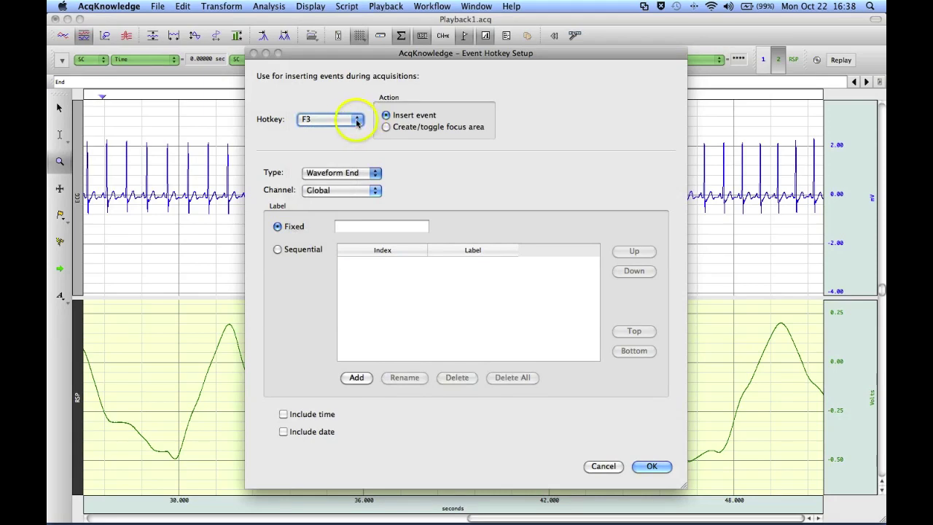
pyautogui.click(354, 122)
pyautogui.click(352, 132)
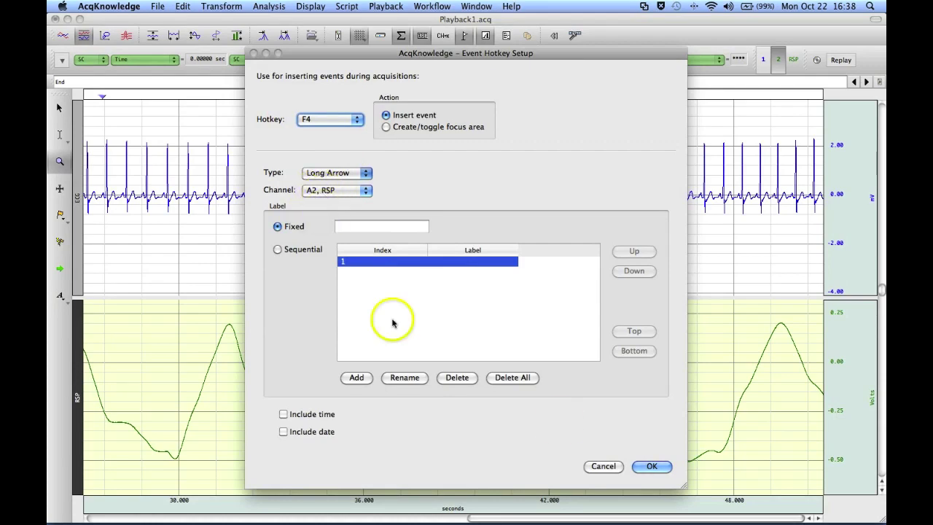
pyautogui.click(652, 466)
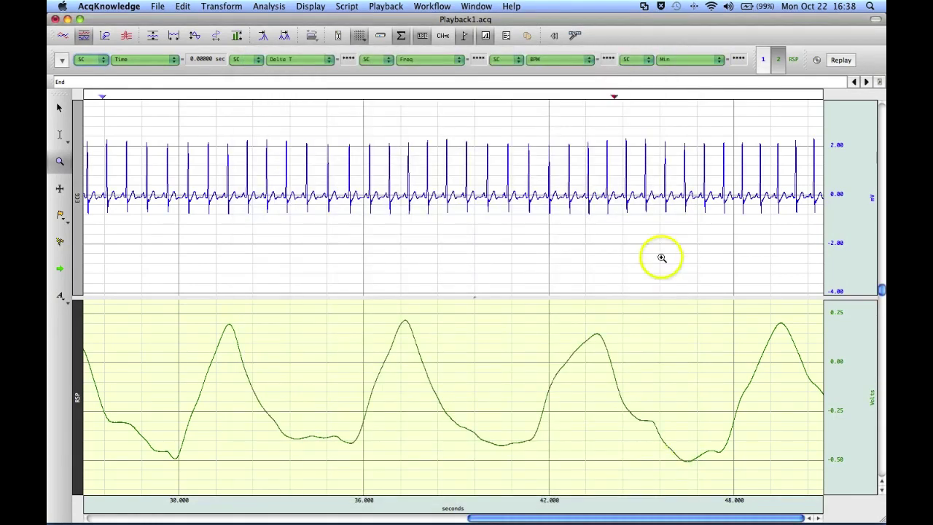
# - Replay over the existing data at .1 minutes per division and begin typing an event label 'fa'
pyautogui.click(840, 59)
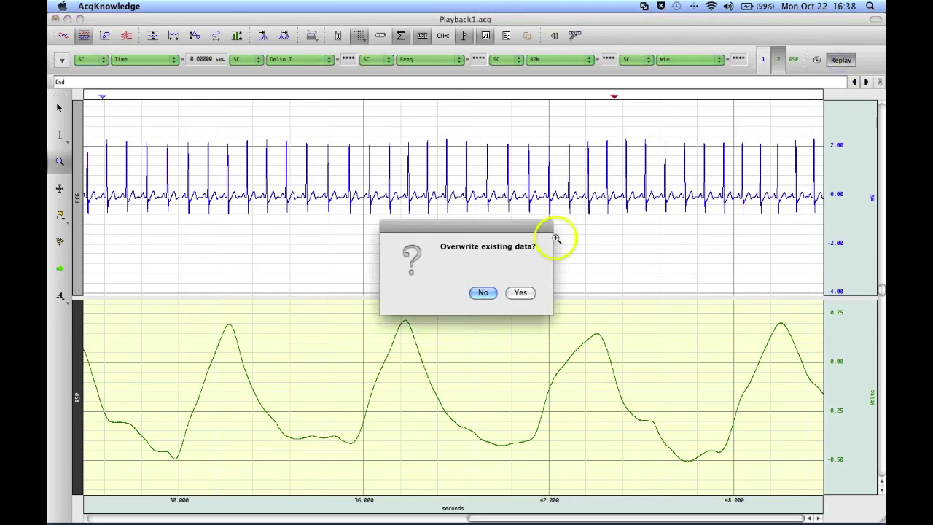
pyautogui.click(518, 292)
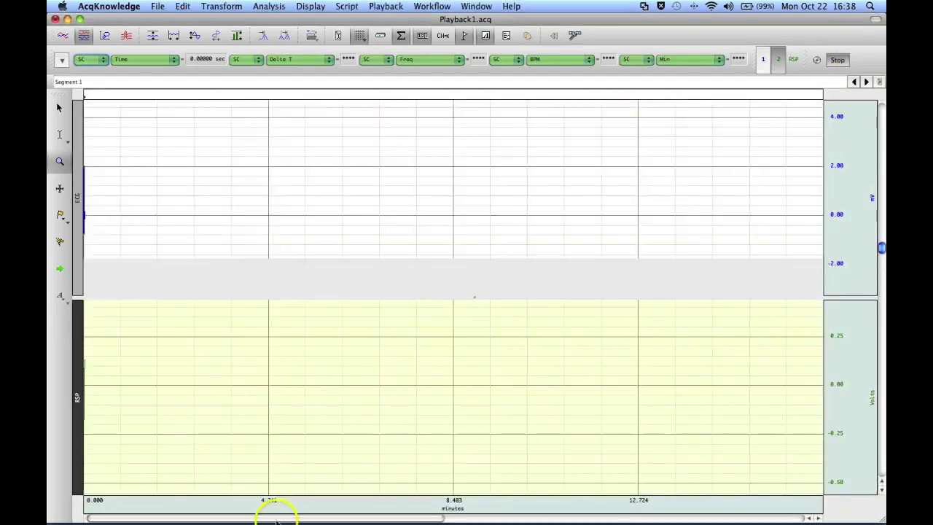
pyautogui.doubleClick(270, 498)
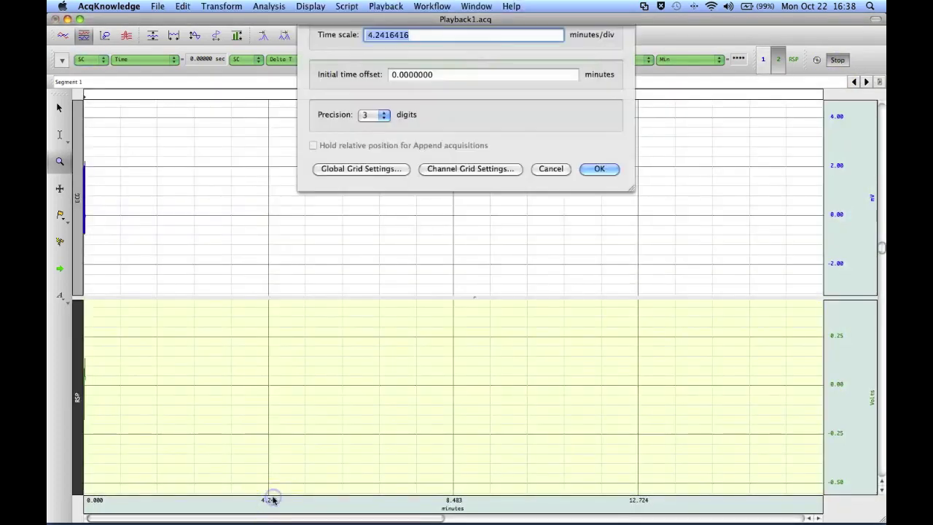
pyautogui.write('.1')
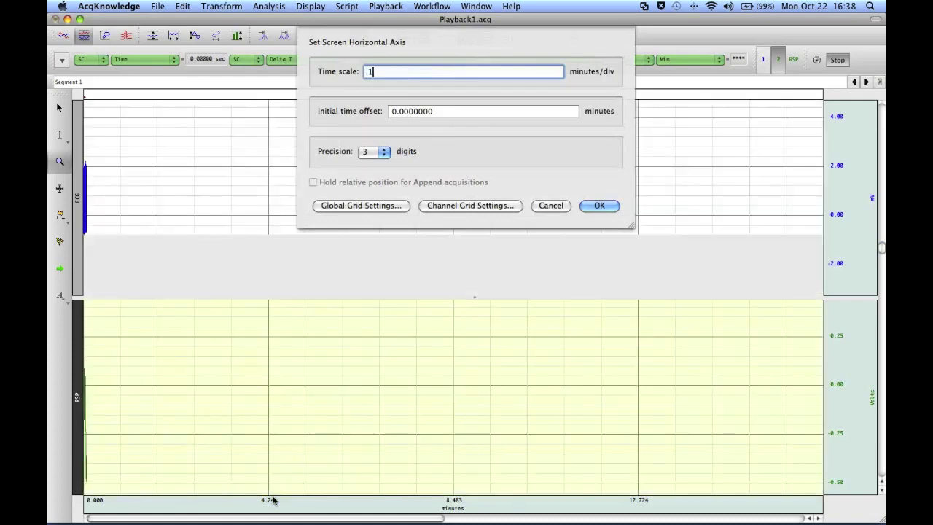
pyautogui.press('Return')
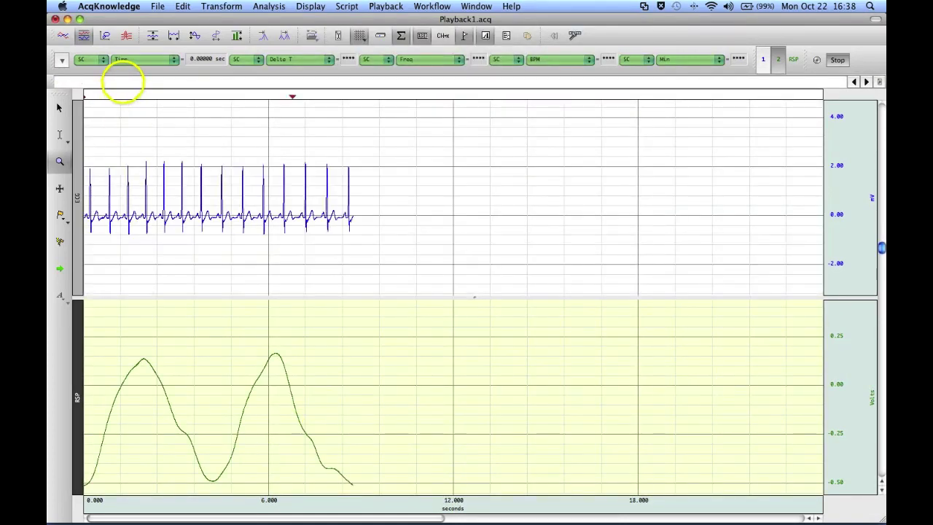
pyautogui.click(122, 81)
pyautogui.write('fa')
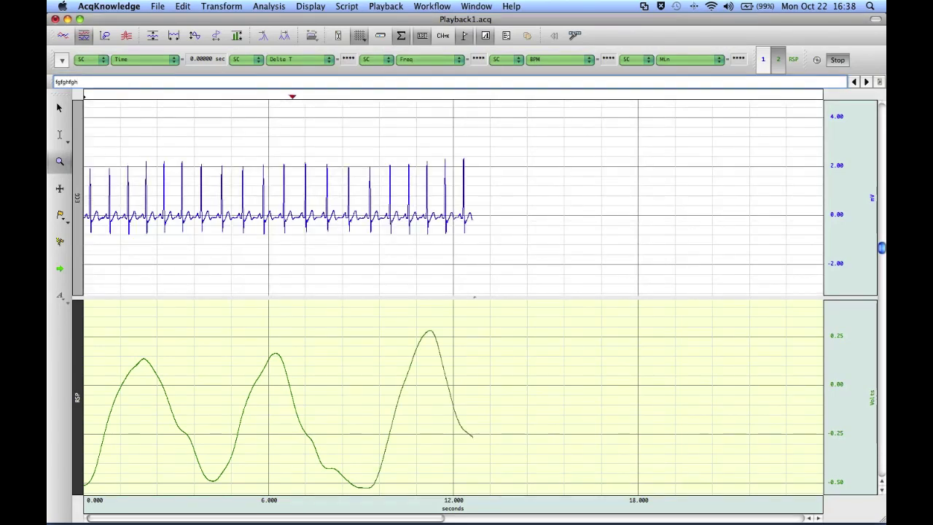
# - Insert an event mark during the replay, then stop the acquisition
pyautogui.press('Return')
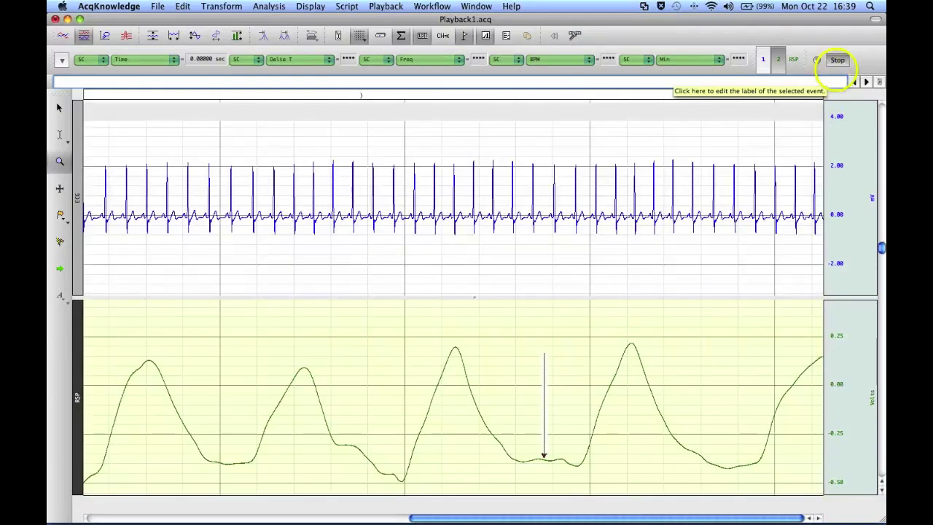
pyautogui.click(836, 65)
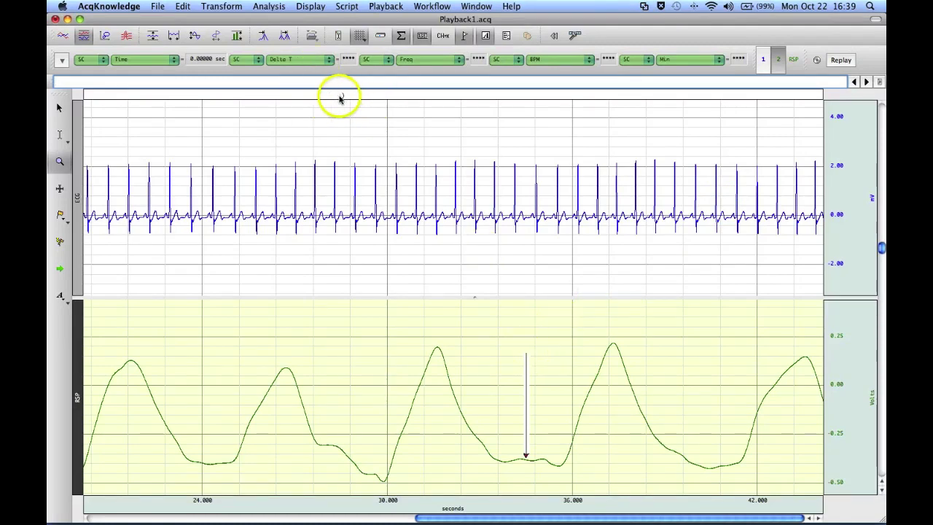
pyautogui.click(328, 102)
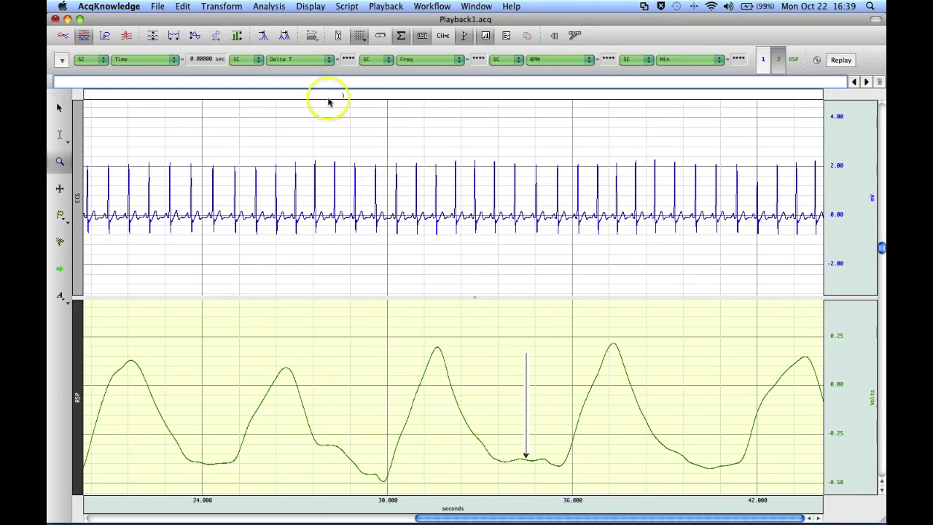
pyautogui.click(342, 97)
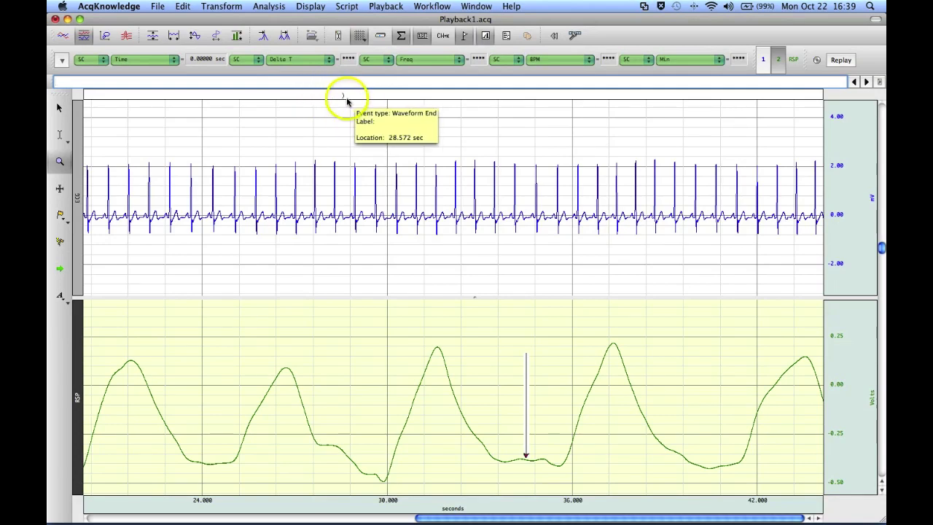
pyautogui.click(524, 447)
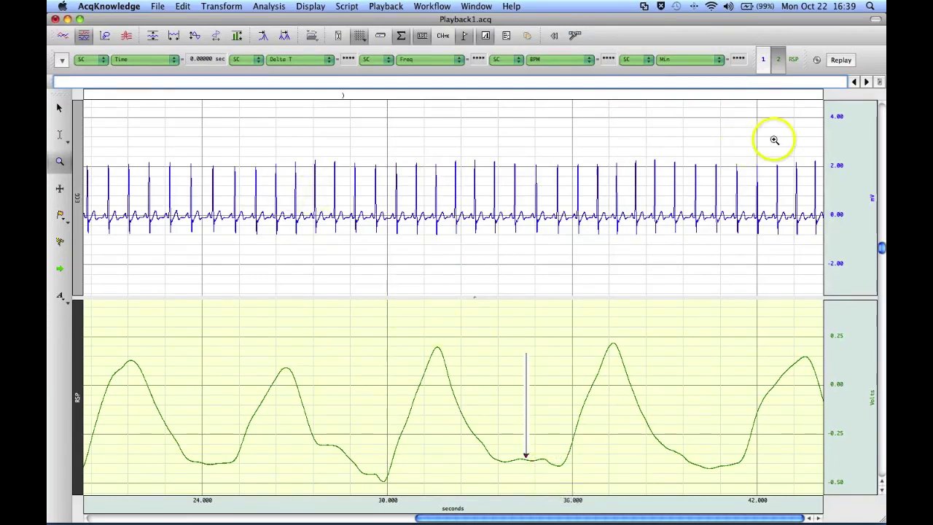
pyautogui.click(879, 85)
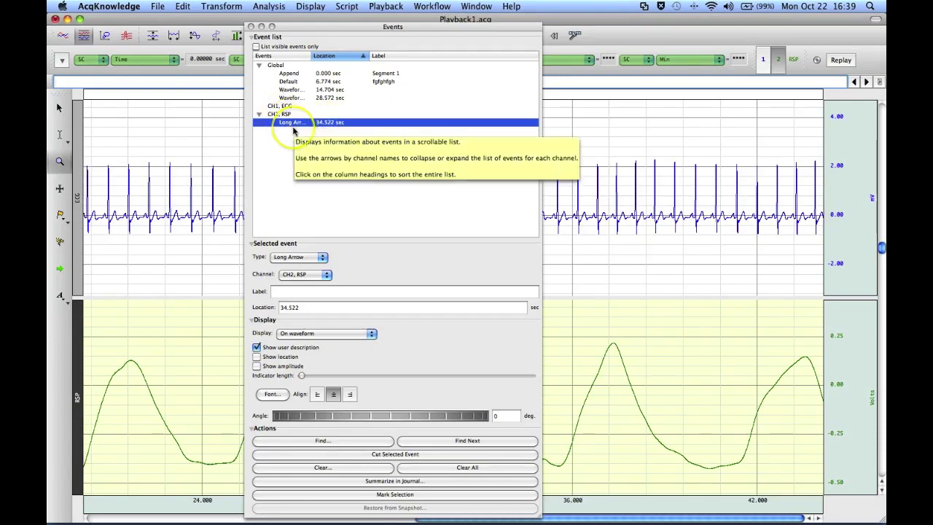
# - Select the events at 28.572, 14.704 and 6.774 sec in the Events list, then close it
pyautogui.click(295, 98)
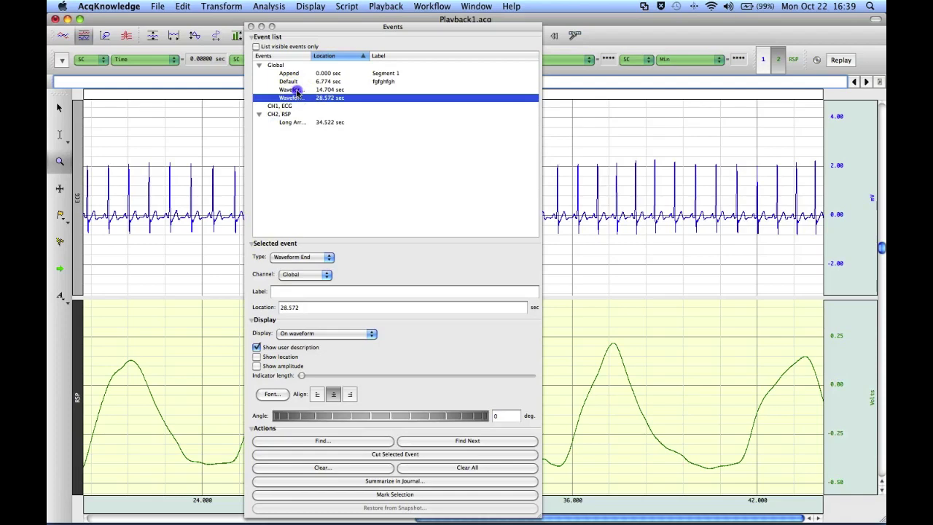
pyautogui.click(296, 89)
pyautogui.click(296, 82)
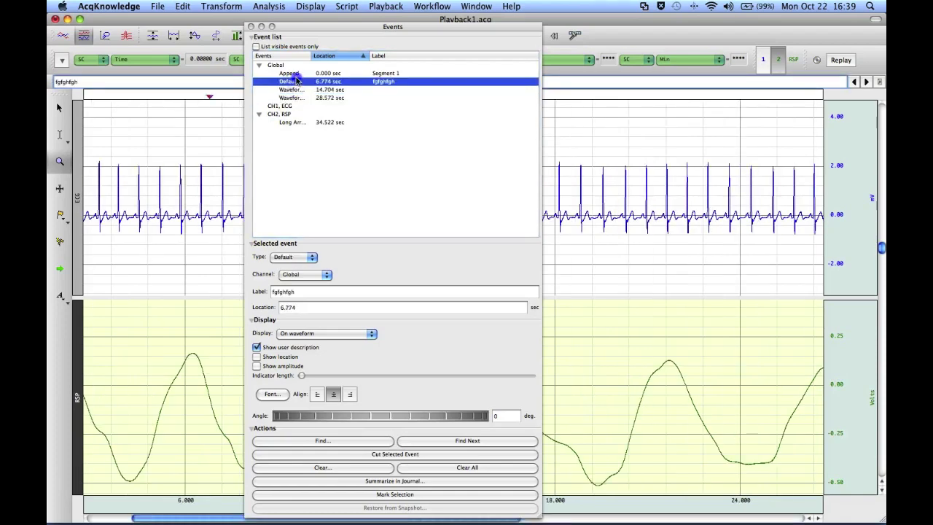
pyautogui.click(251, 26)
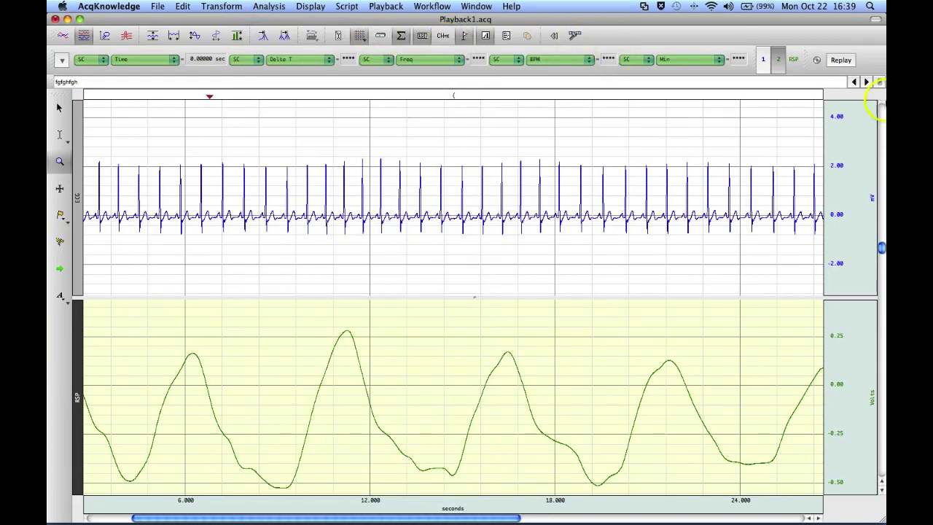
# - Step through the event marks with the next/previous arrows back to 0 seconds
pyautogui.click(866, 83)
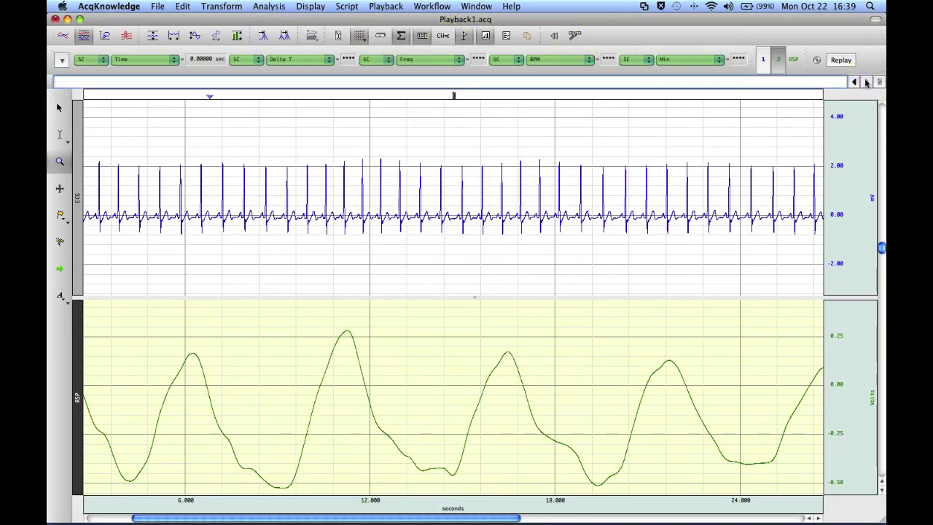
pyautogui.click(866, 82)
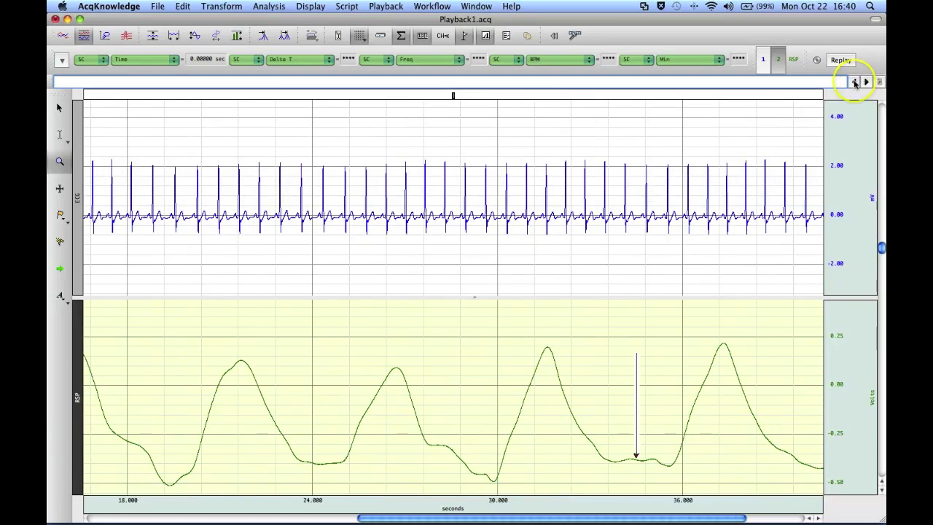
pyautogui.click(855, 83)
pyautogui.click(855, 83)
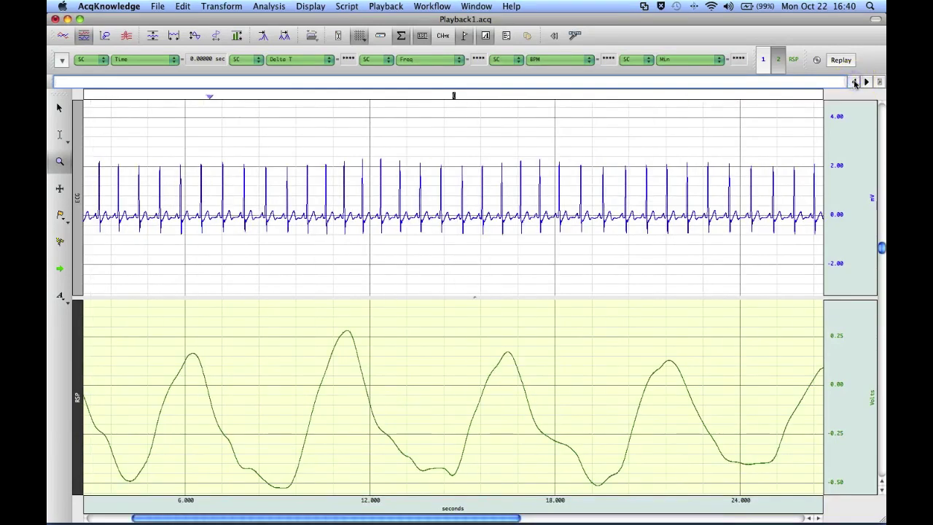
pyautogui.click(854, 82)
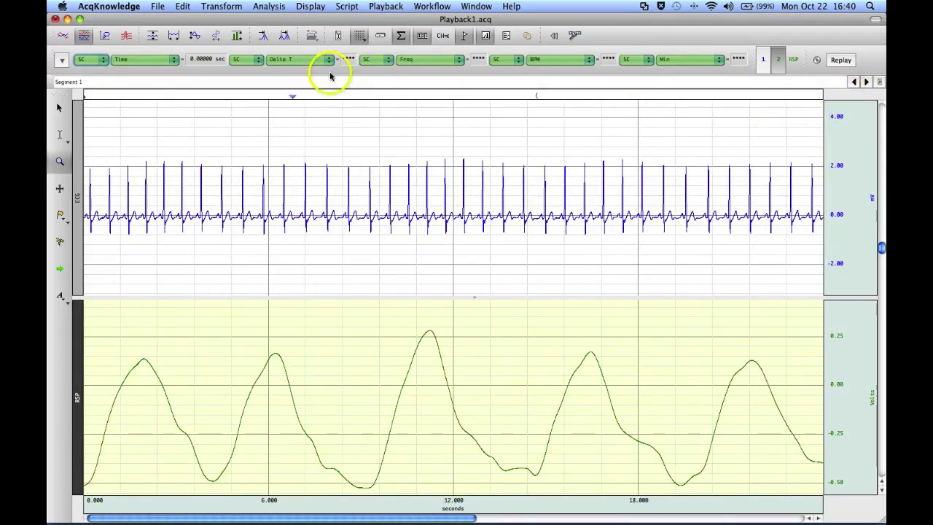
# - Set the horizontal time scale to 15 seconds per division and open the cycle detection settings
pyautogui.doubleClick(541, 498)
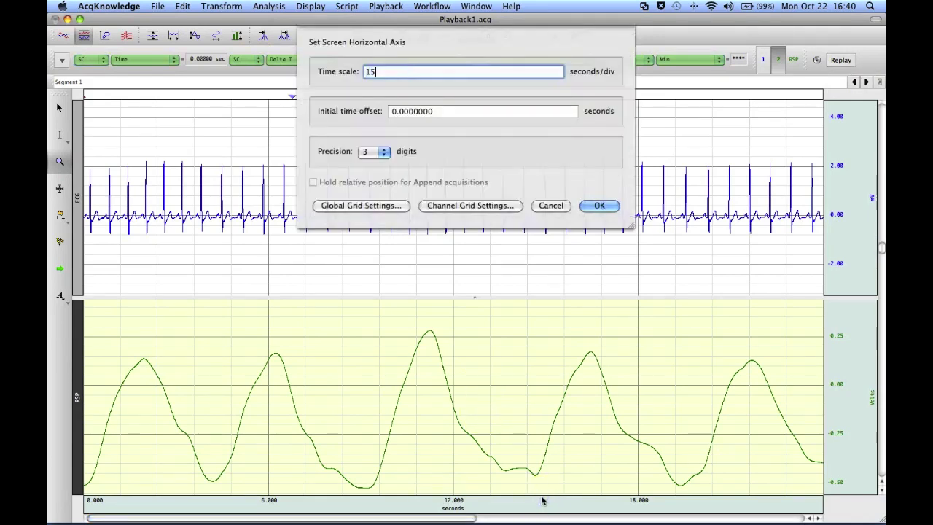
pyautogui.press('Return')
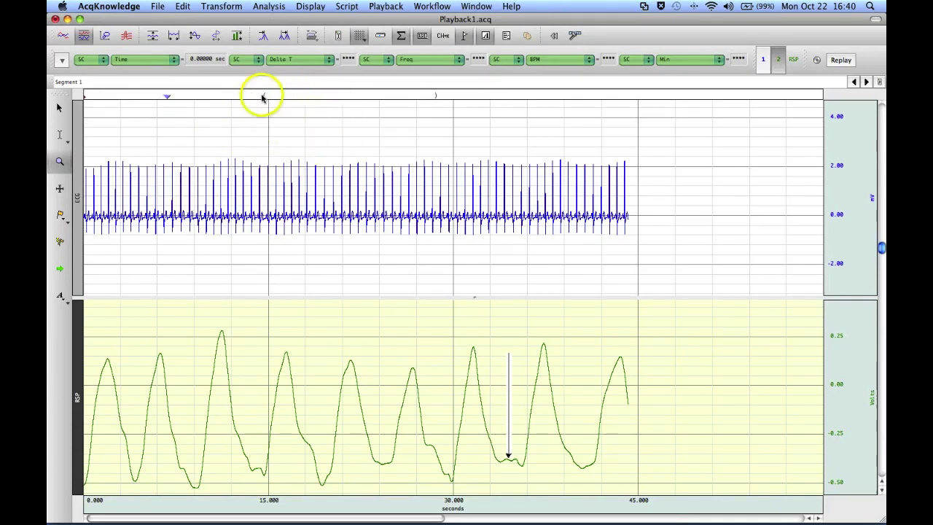
pyautogui.moveTo(436, 96)
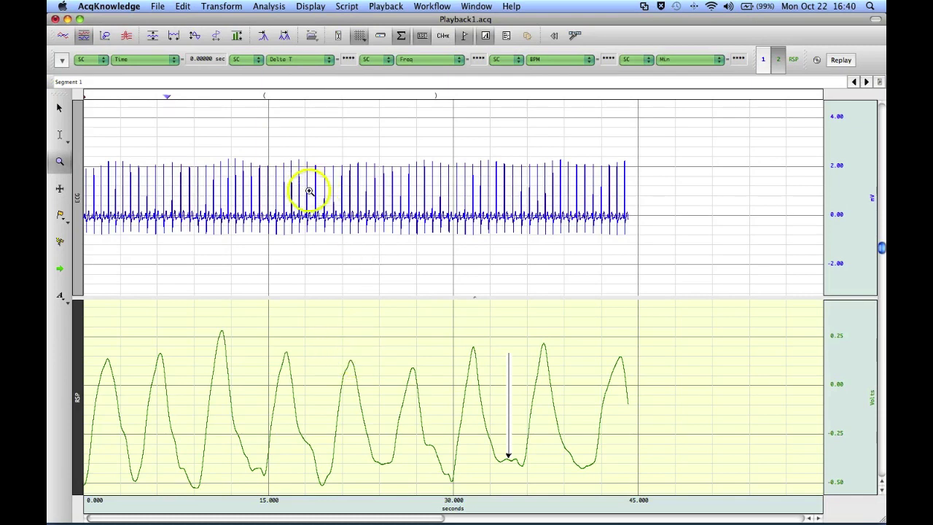
pyautogui.click(263, 40)
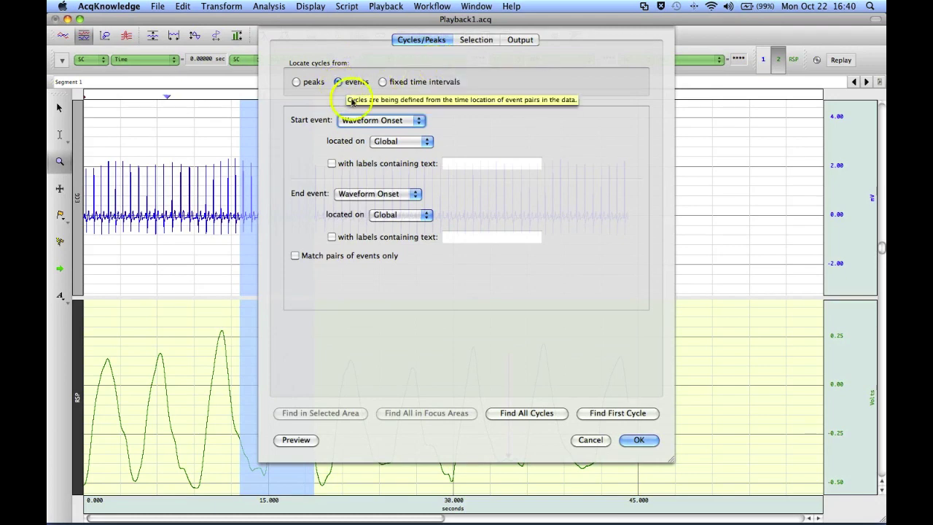
# - Set the cycle start event to Waveform Onset and the end event to Waveform End
pyautogui.click(385, 120)
pyautogui.moveTo(409, 149)
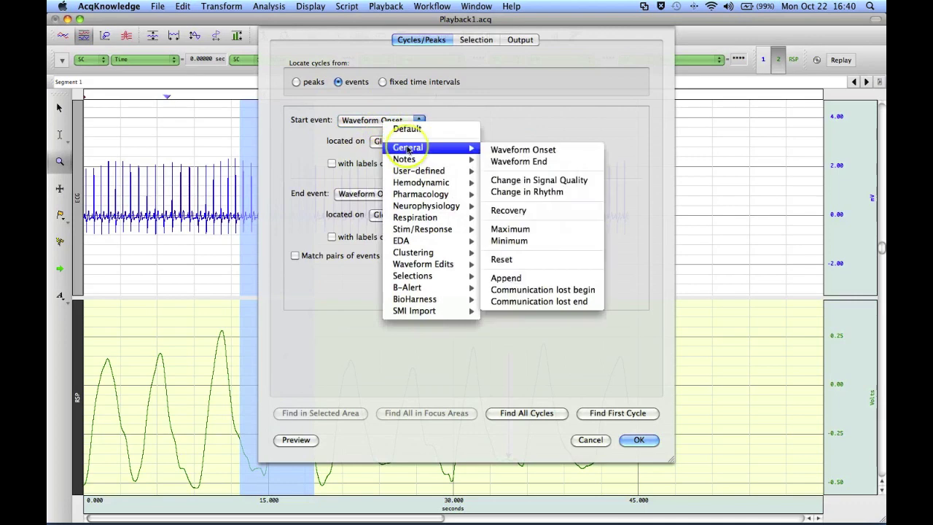
pyautogui.click(536, 150)
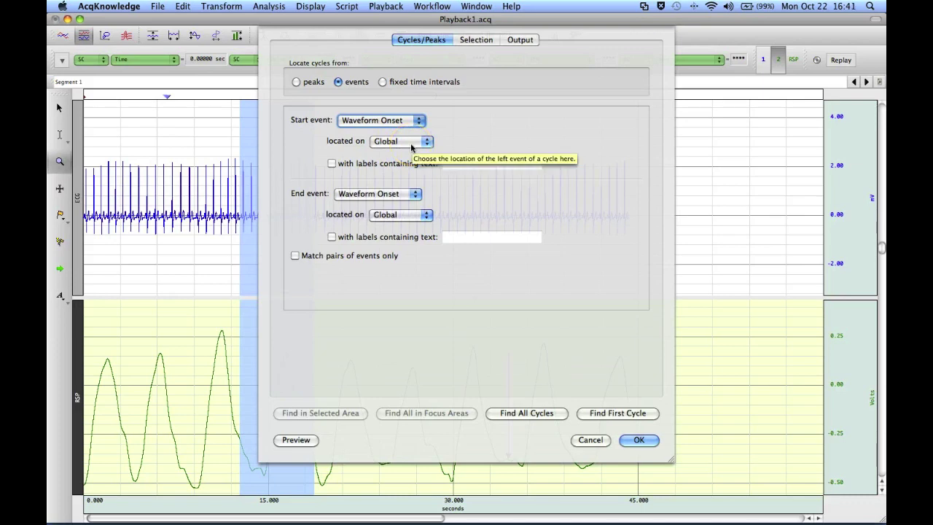
pyautogui.click(376, 195)
pyautogui.moveTo(397, 218)
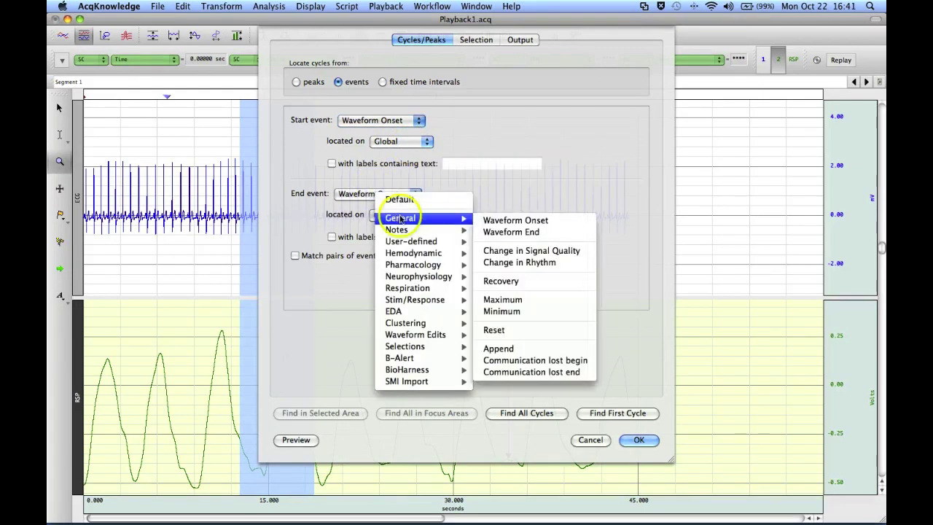
pyautogui.click(508, 234)
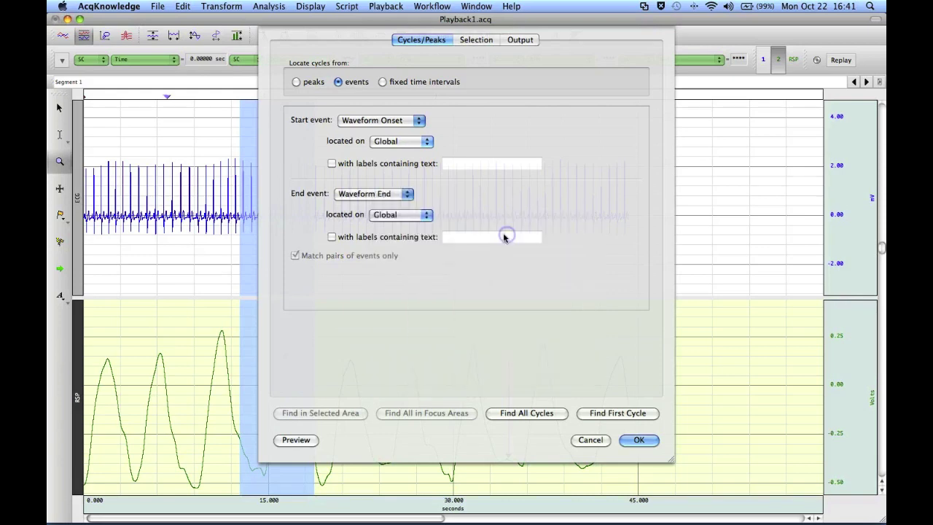
# - Change the selection edge offsets from -2 and 4 seconds to 0
pyautogui.click(477, 39)
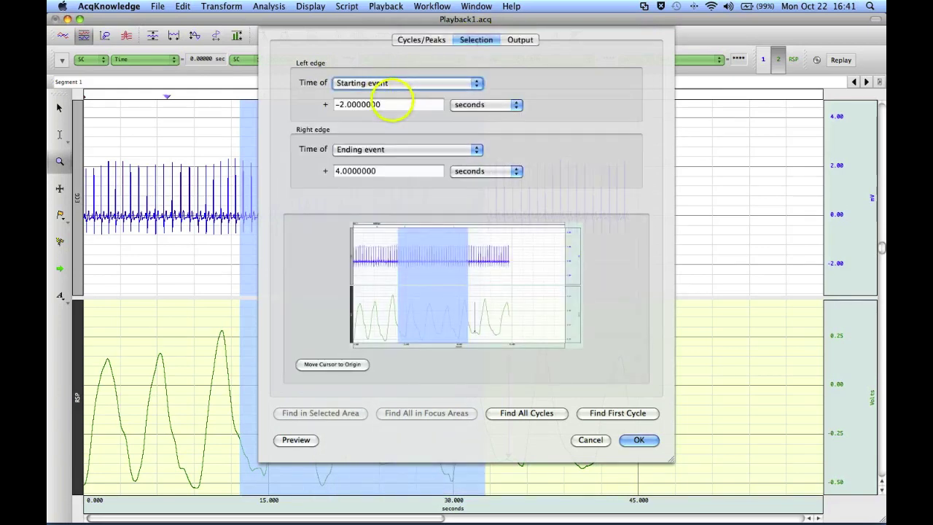
pyautogui.moveTo(373, 104); pyautogui.dragTo(324, 104)
pyautogui.write('0')
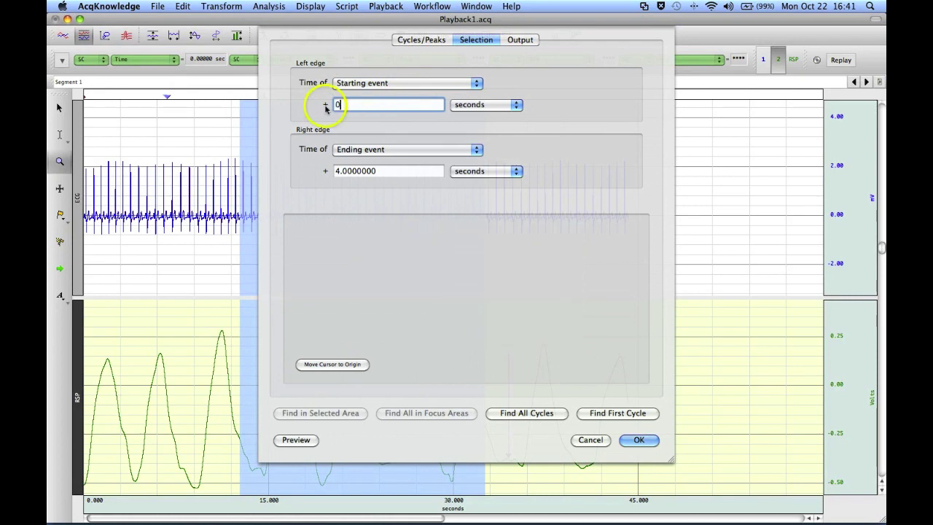
pyautogui.moveTo(383, 171); pyautogui.dragTo(323, 172)
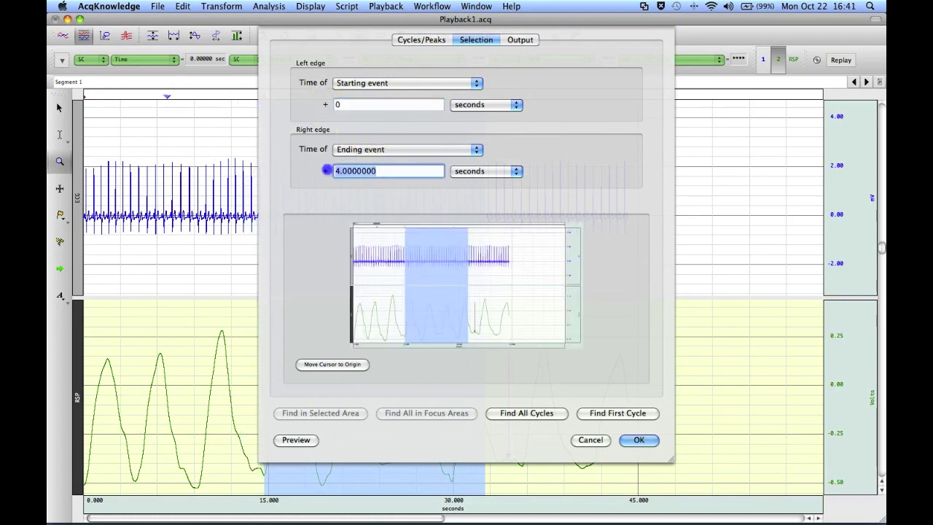
pyautogui.write('0')
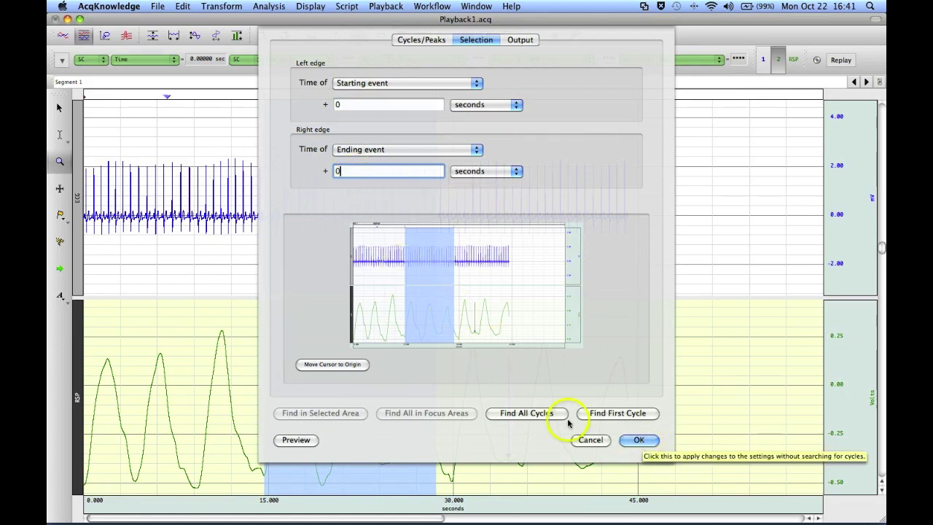
# - Find All Cycles to select the 14.7–28.6 s cycle, then reopen Find Cycle
pyautogui.click(536, 413)
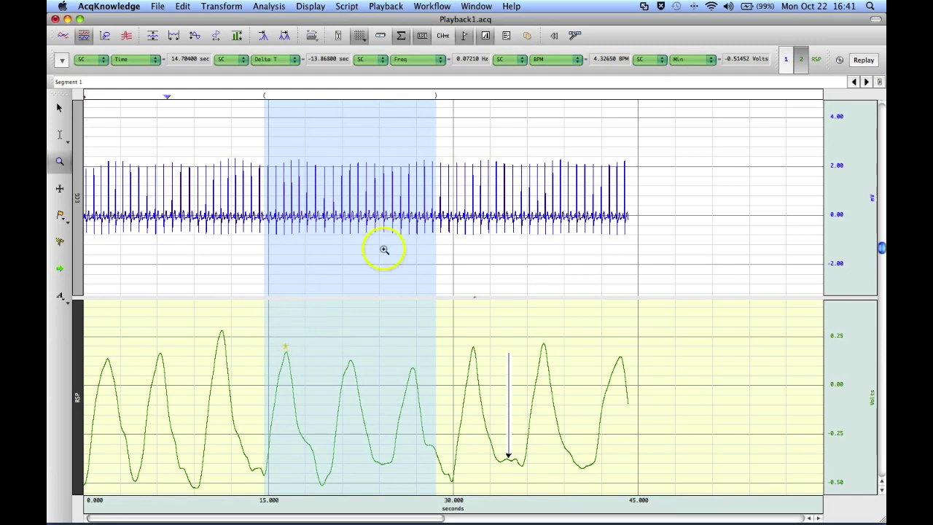
pyautogui.click(261, 36)
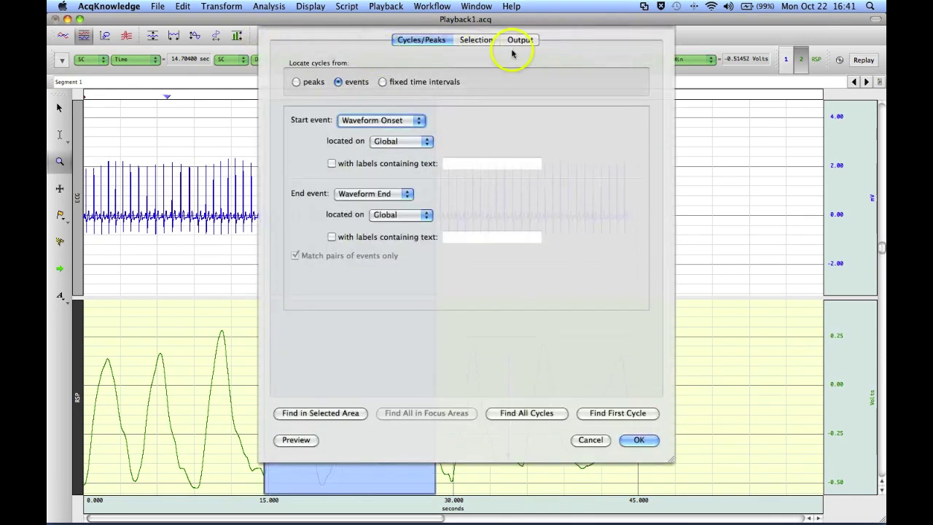
# - In the cycle output events, set Event 1 to mark each cycle's Minimum on CH2, RSP
pyautogui.click(520, 40)
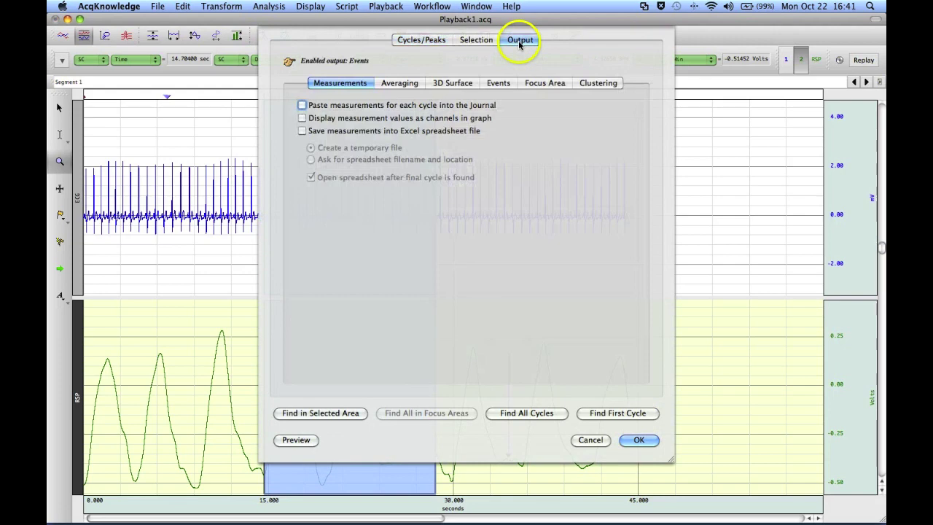
pyautogui.click(501, 85)
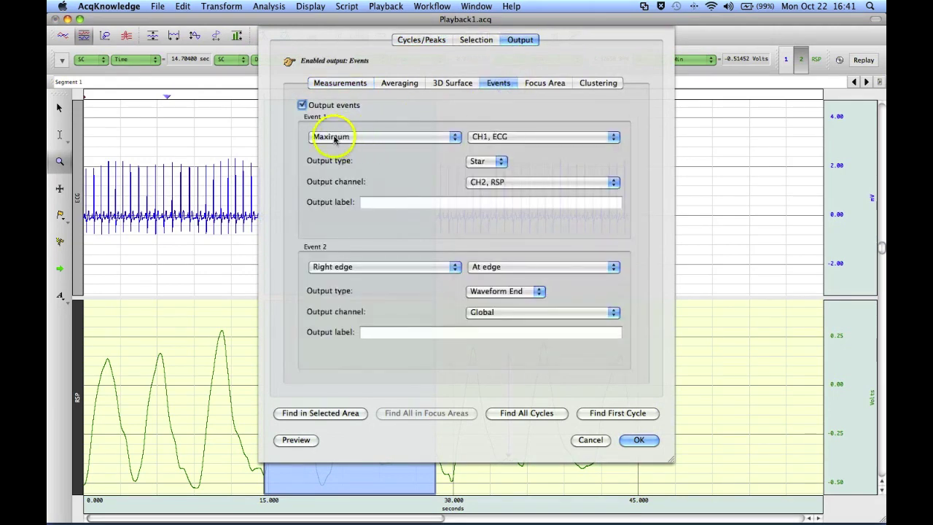
pyautogui.click(489, 138)
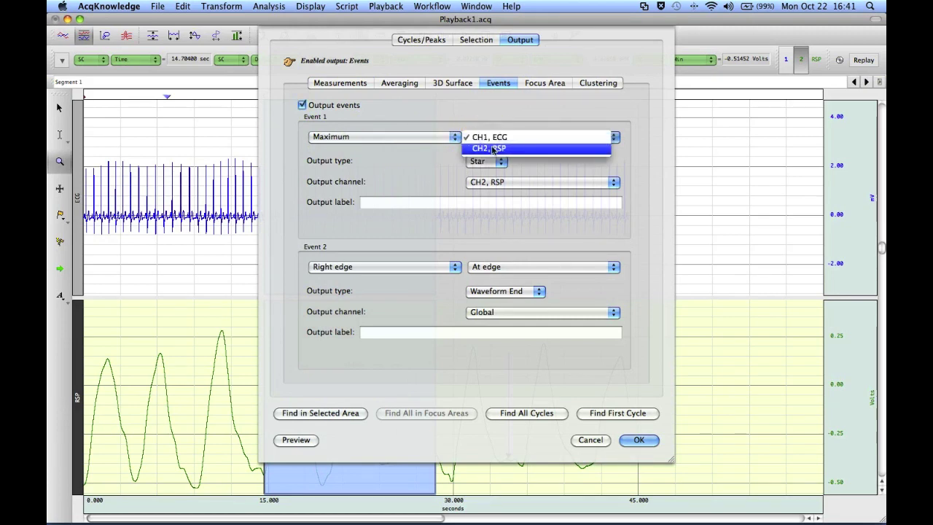
pyautogui.click(493, 149)
pyautogui.click(492, 164)
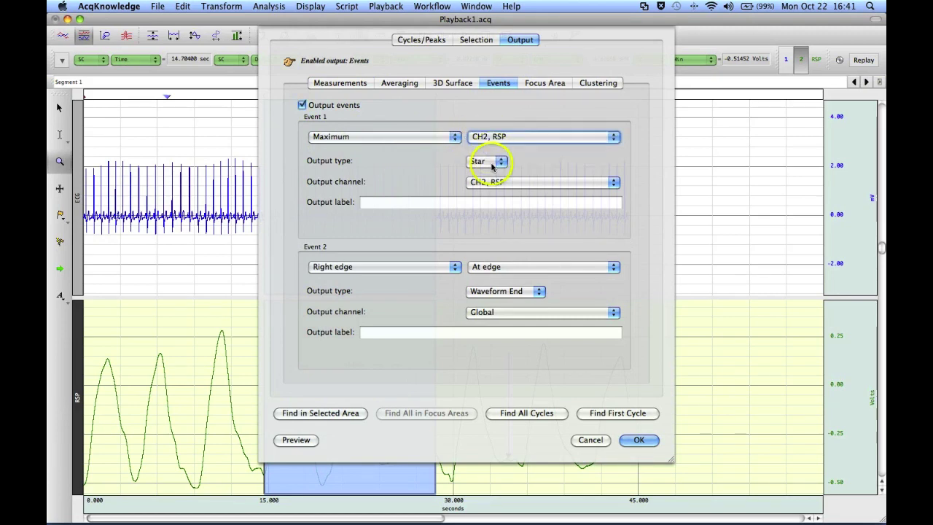
pyautogui.click(408, 138)
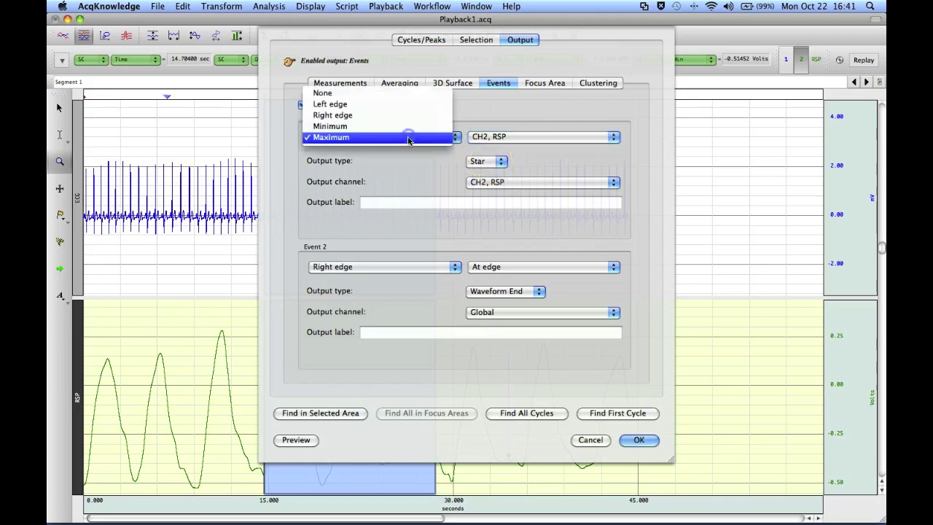
pyautogui.click(394, 127)
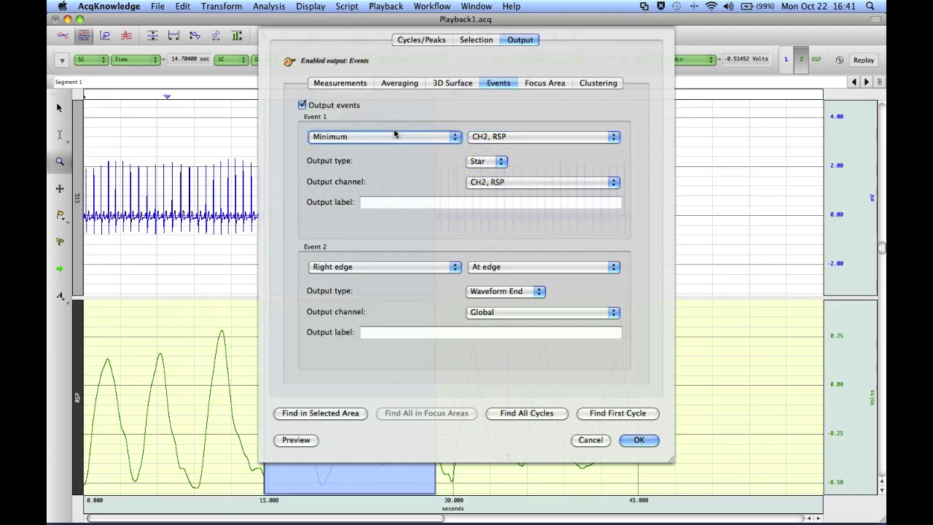
# - Make Event 1's output type Notes > Flag and run Find All Cycles
pyautogui.click(492, 139)
pyautogui.click(495, 139)
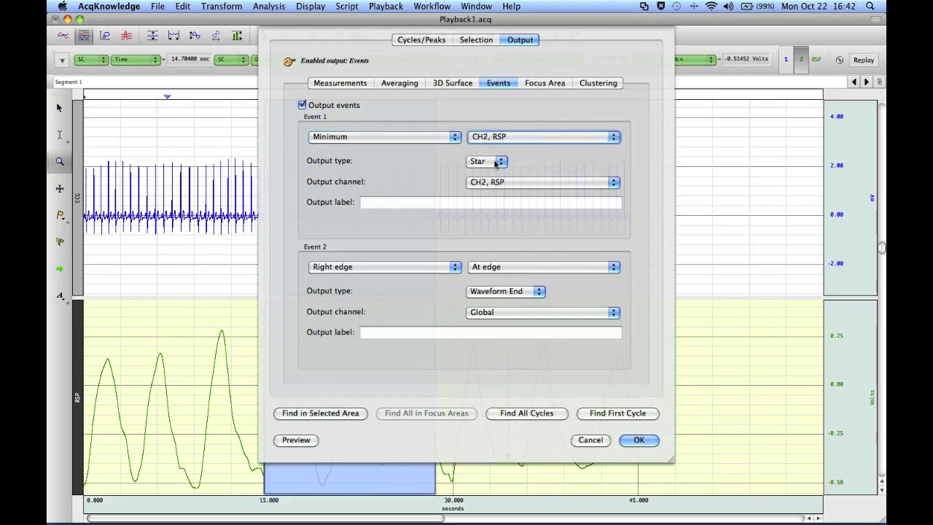
pyautogui.click(492, 163)
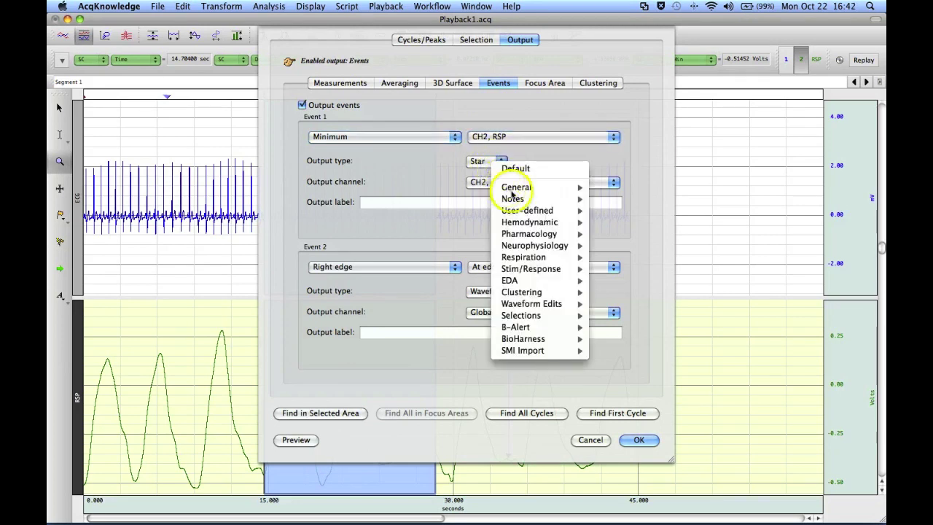
pyautogui.moveTo(512, 191)
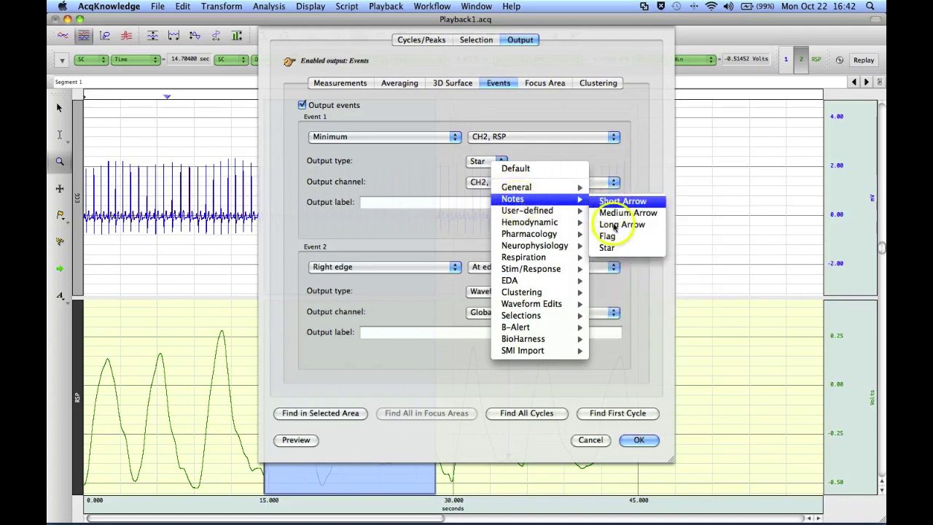
pyautogui.click(609, 236)
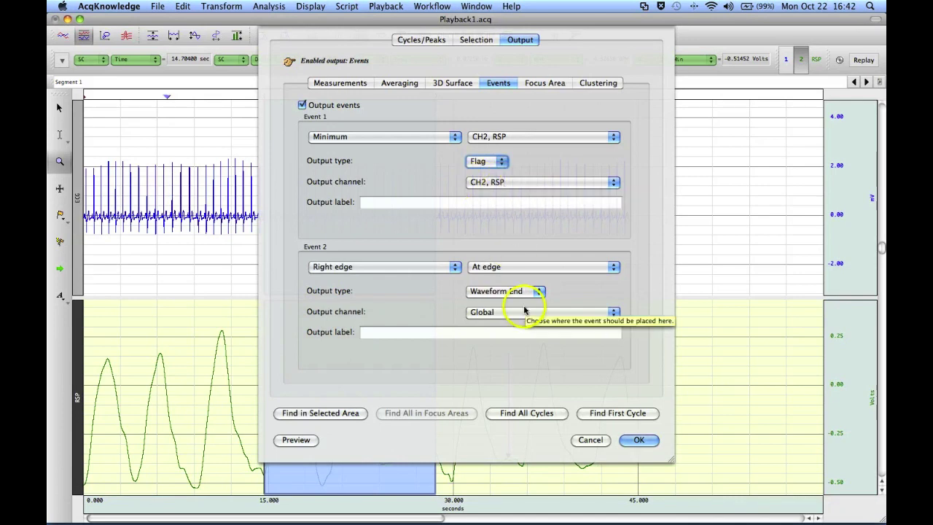
pyautogui.click(526, 413)
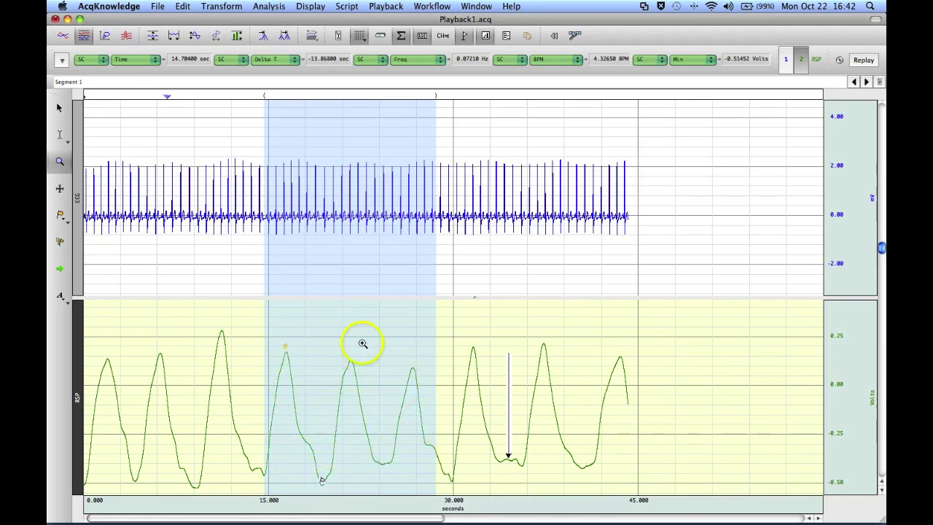
# - Reopen the cycle finder, set Waveform Onset as the end event and drop matched-pair requirement
pyautogui.click(264, 36)
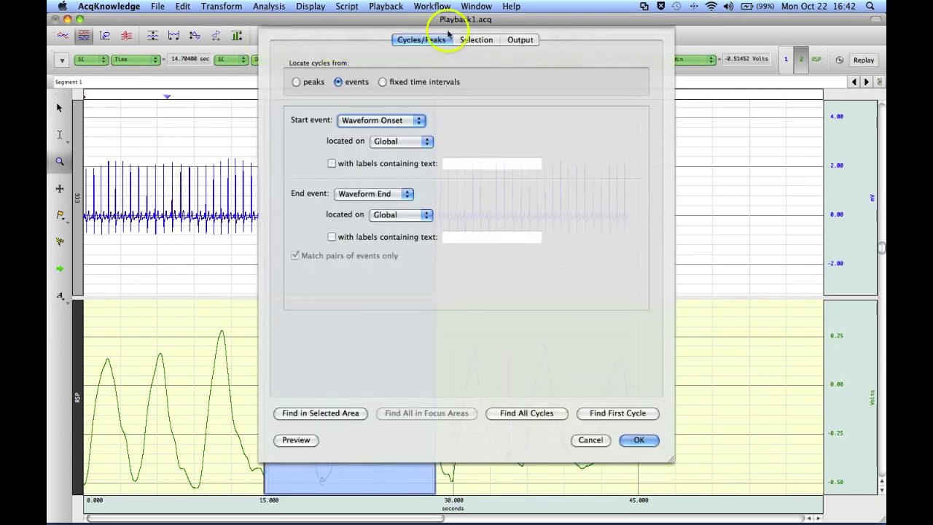
pyautogui.click(477, 42)
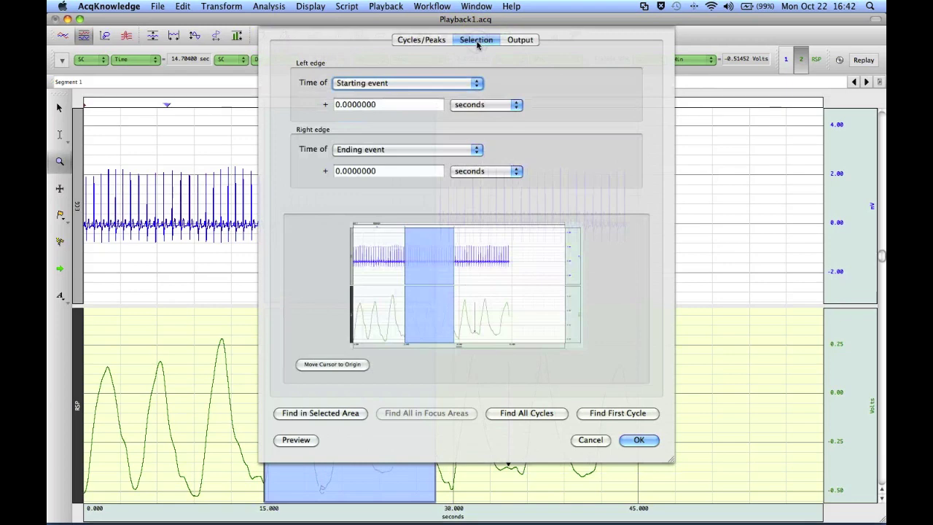
pyautogui.click(436, 42)
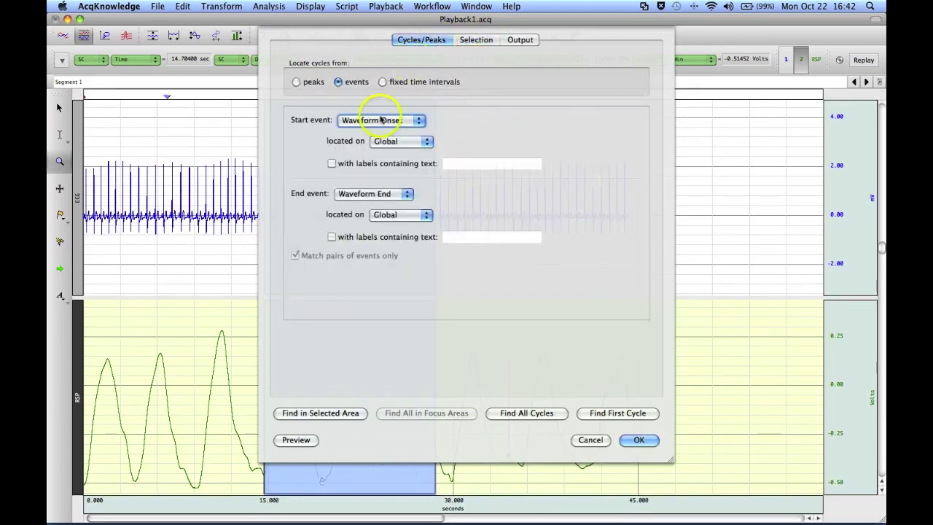
pyautogui.click(382, 193)
pyautogui.moveTo(405, 220)
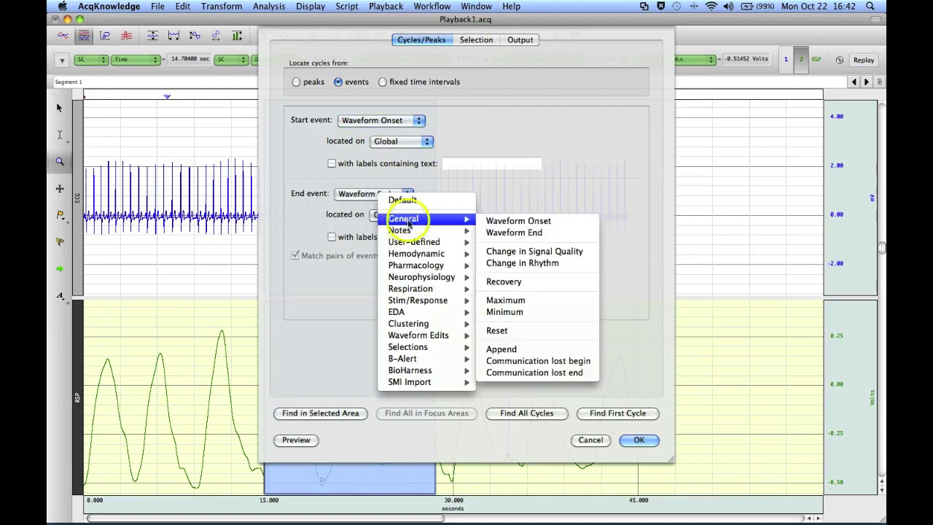
pyautogui.click(504, 226)
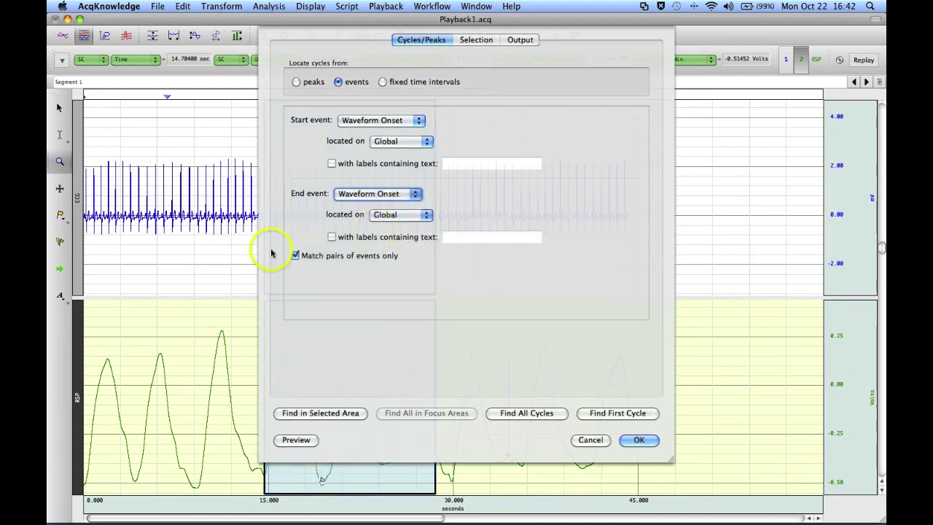
pyautogui.click(297, 256)
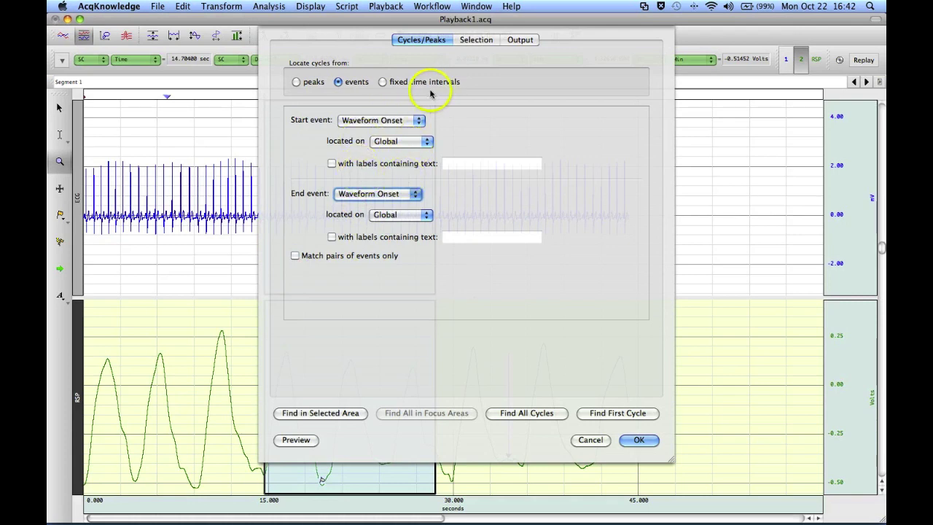
# - Set the selection edge offsets to -1 s left and 3 s right, then find all cycles
pyautogui.click(479, 40)
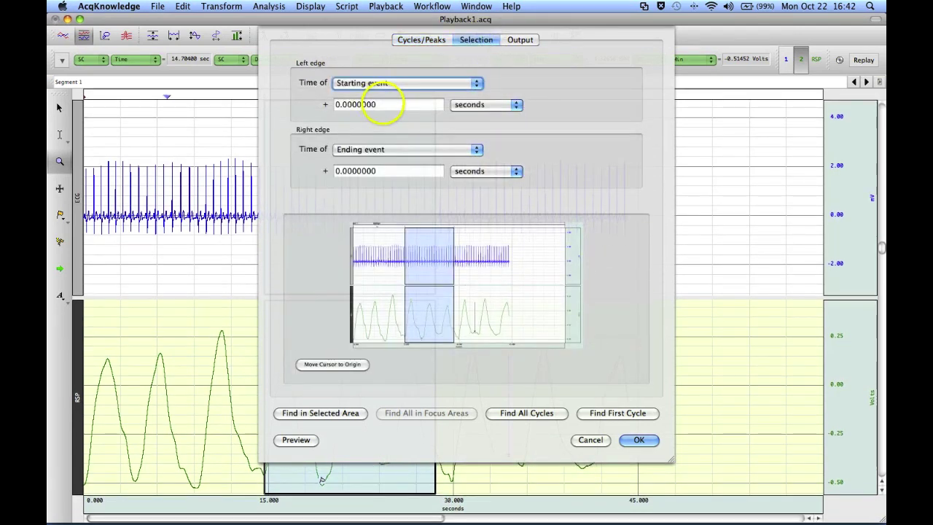
pyautogui.doubleClick(357, 104)
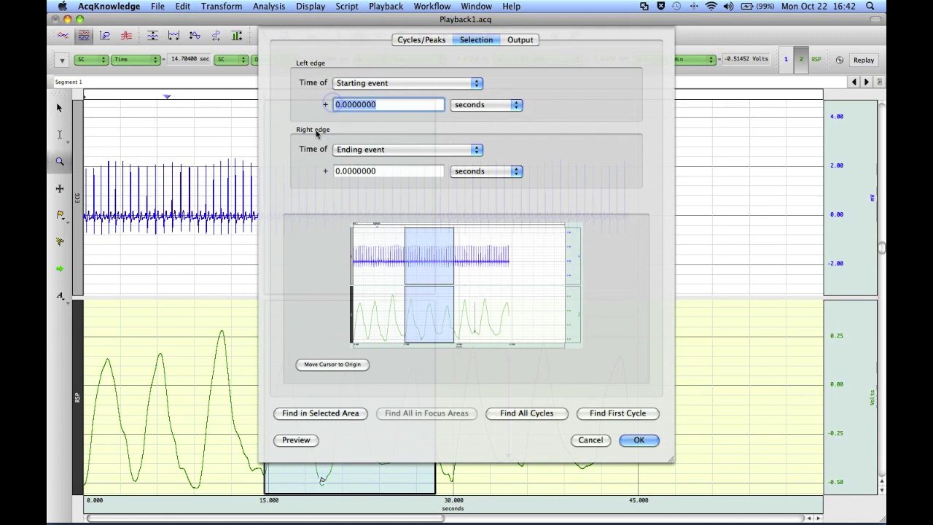
pyautogui.write('-1')
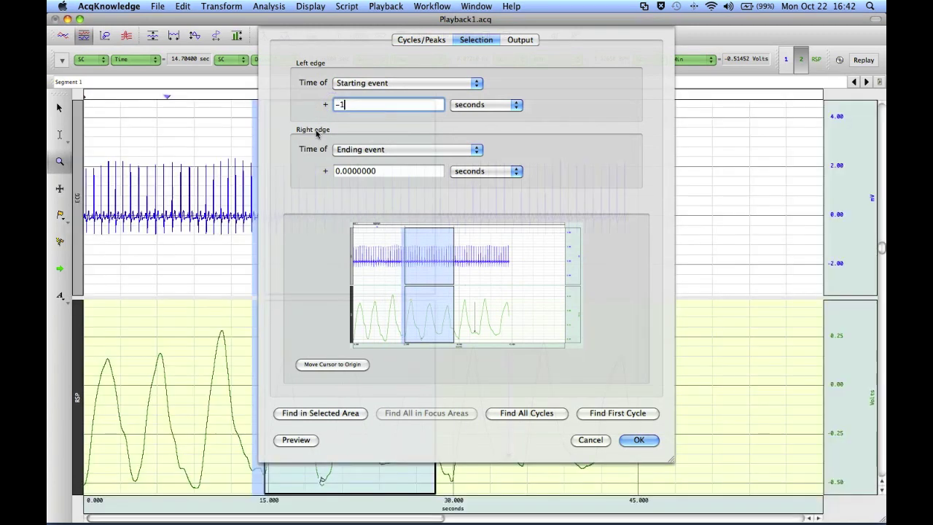
pyautogui.doubleClick(379, 170)
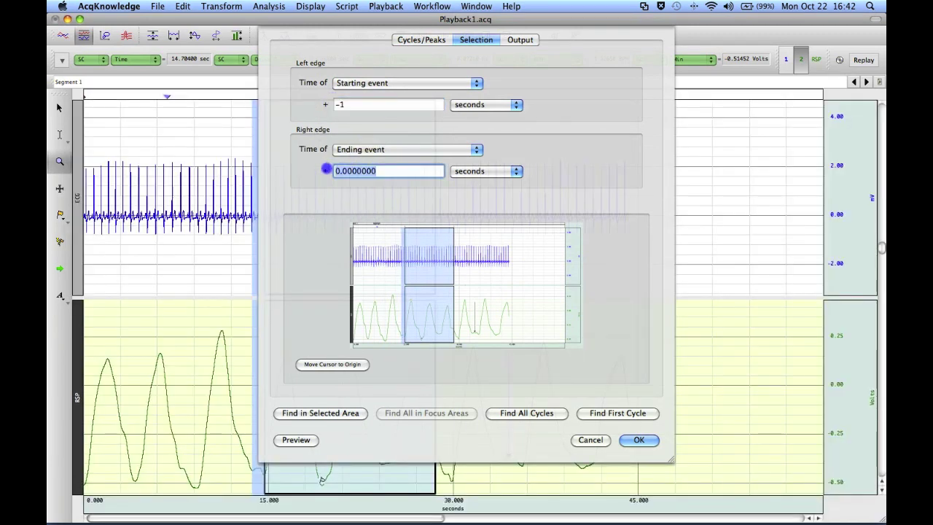
pyautogui.write('3')
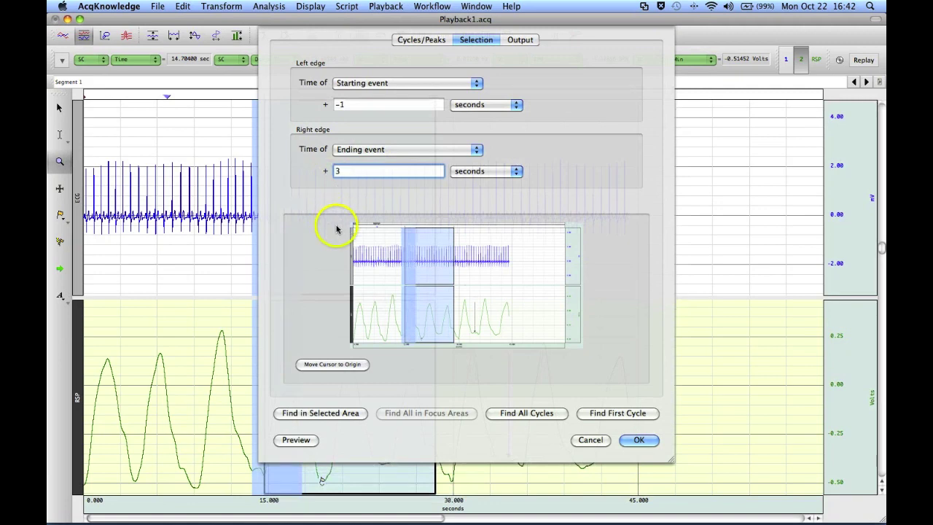
pyautogui.click(511, 413)
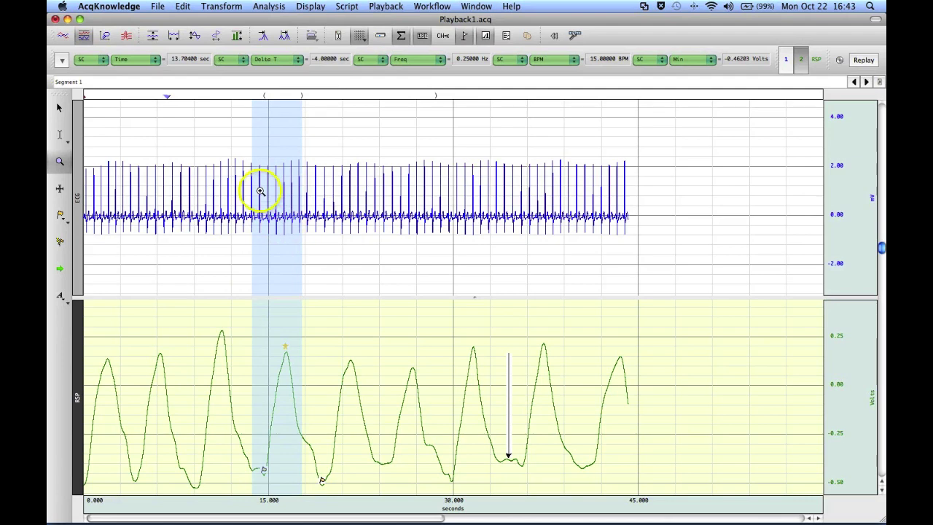
# - Find all respiration cycles to flag the RSP trace, then clear the blue selection with the I-beam tool
pyautogui.moveTo(267, 97)
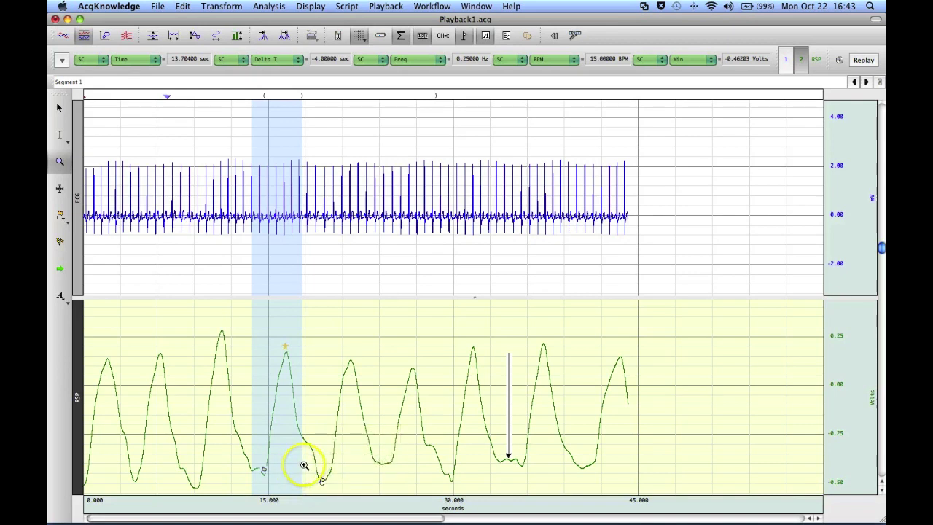
pyautogui.click(389, 327)
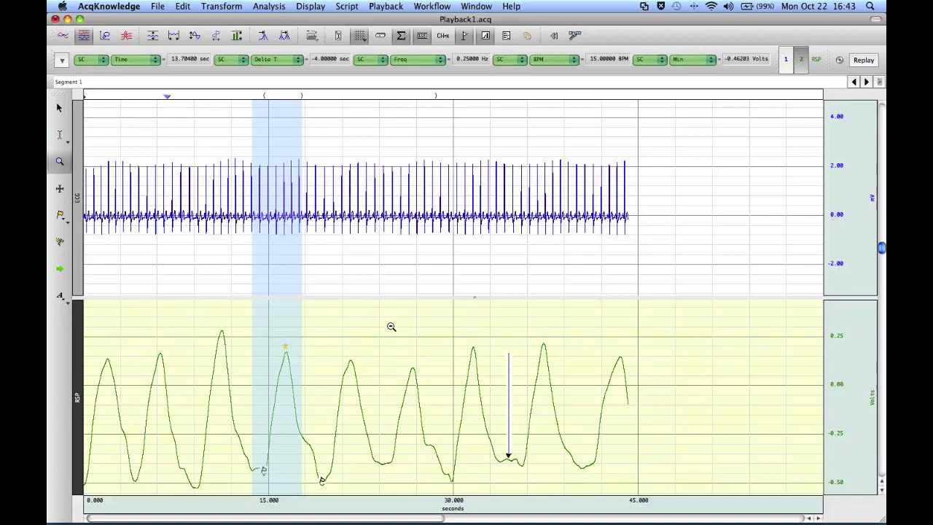
pyautogui.click(387, 265)
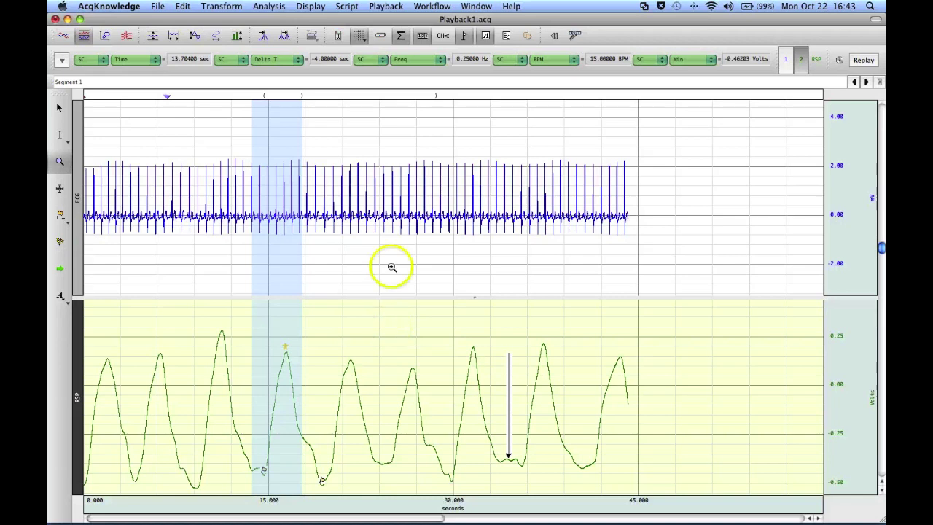
pyautogui.click(285, 150)
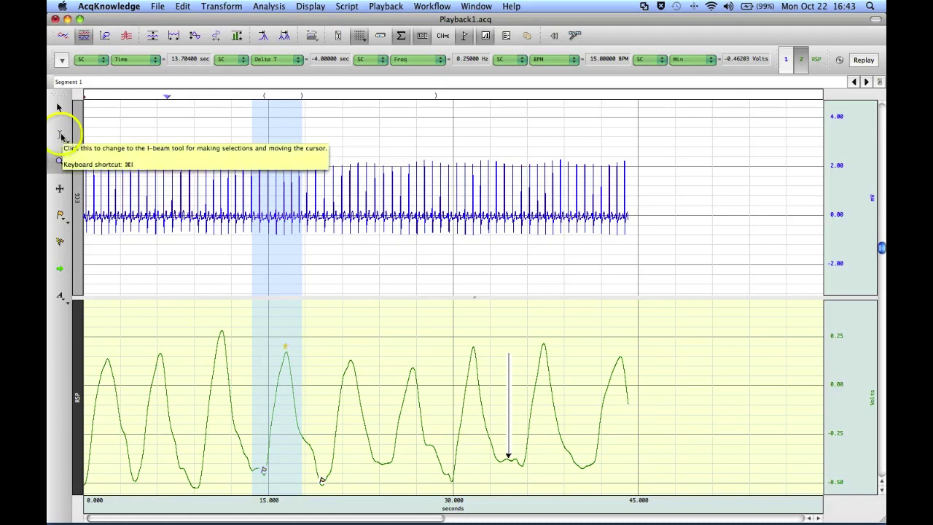
pyautogui.click(60, 136)
pyautogui.click(137, 146)
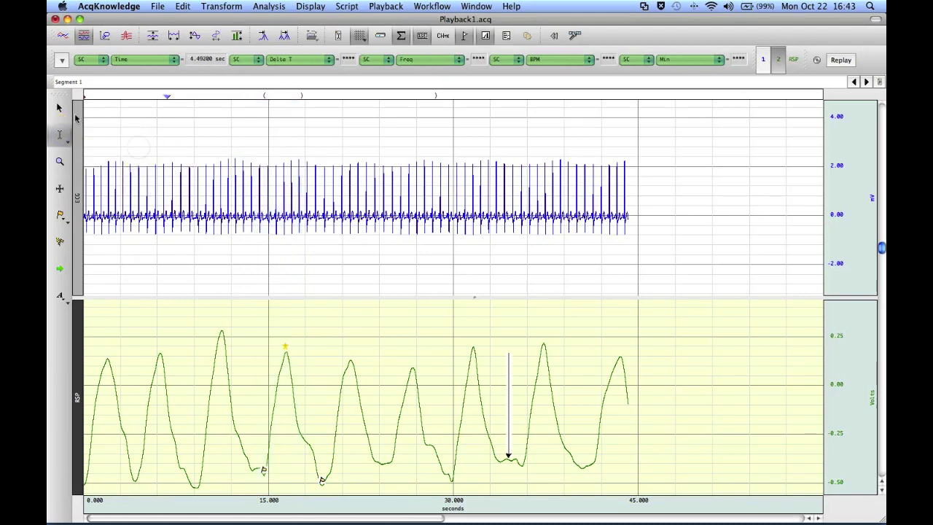
# - Make the ECG channel active and run Locate Human ECG Complex Boundaries on it
pyautogui.click(59, 109)
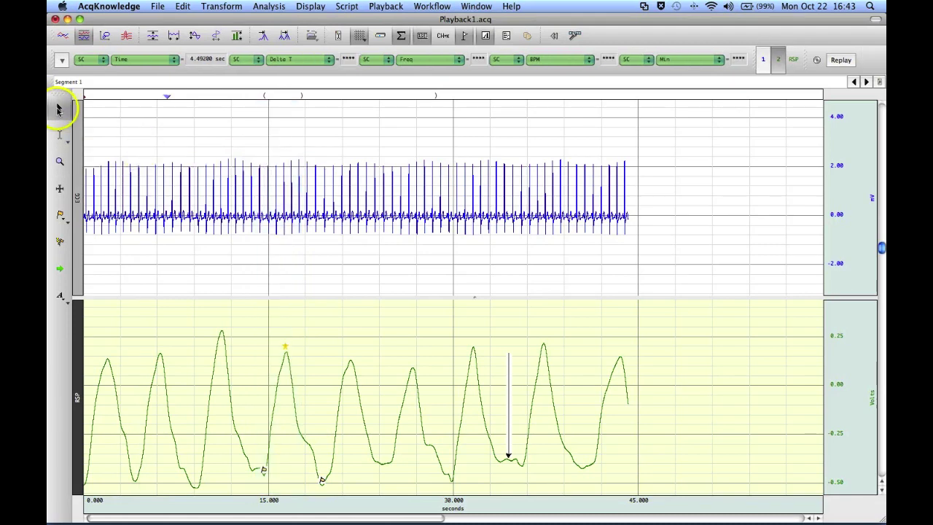
pyautogui.click(269, 7)
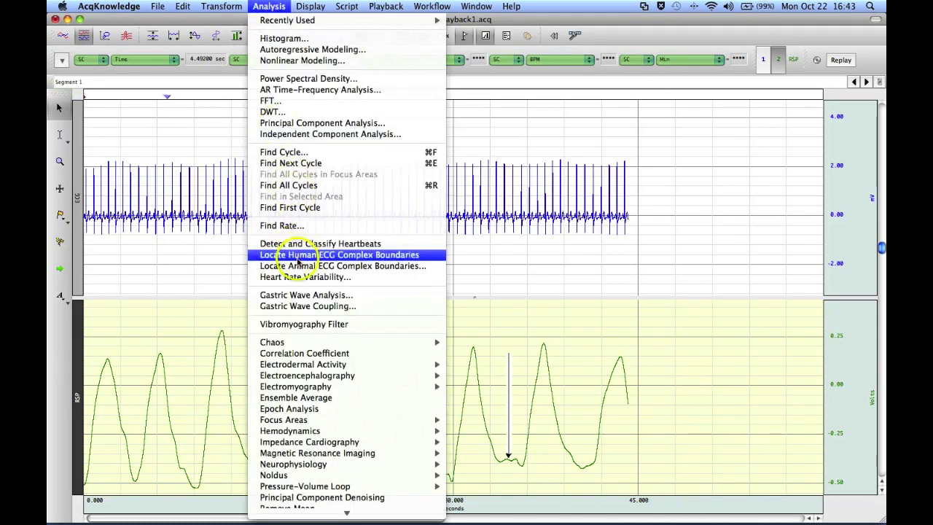
pyautogui.click(299, 255)
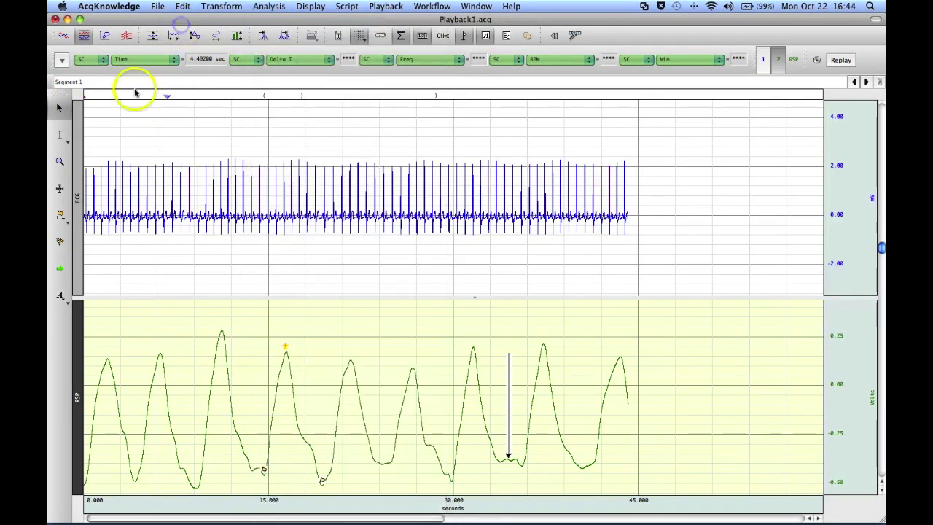
pyautogui.click(80, 127)
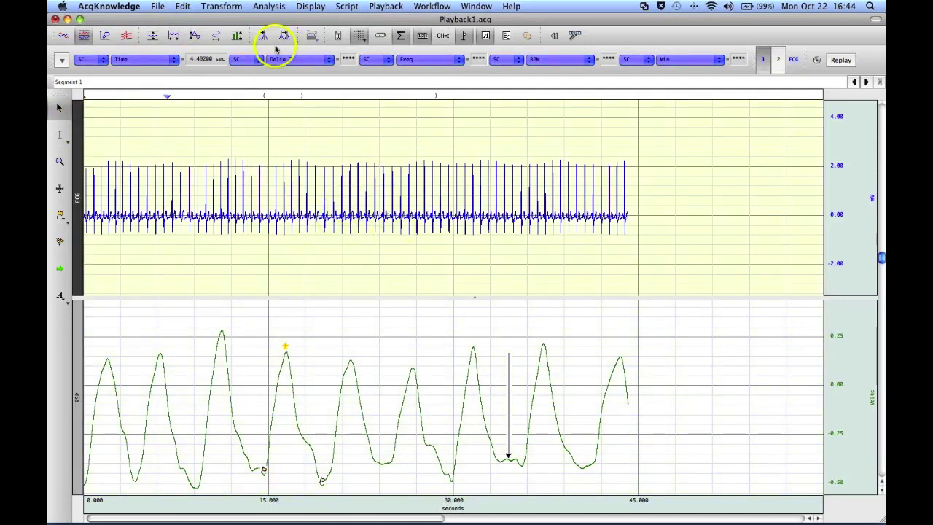
pyautogui.click(267, 8)
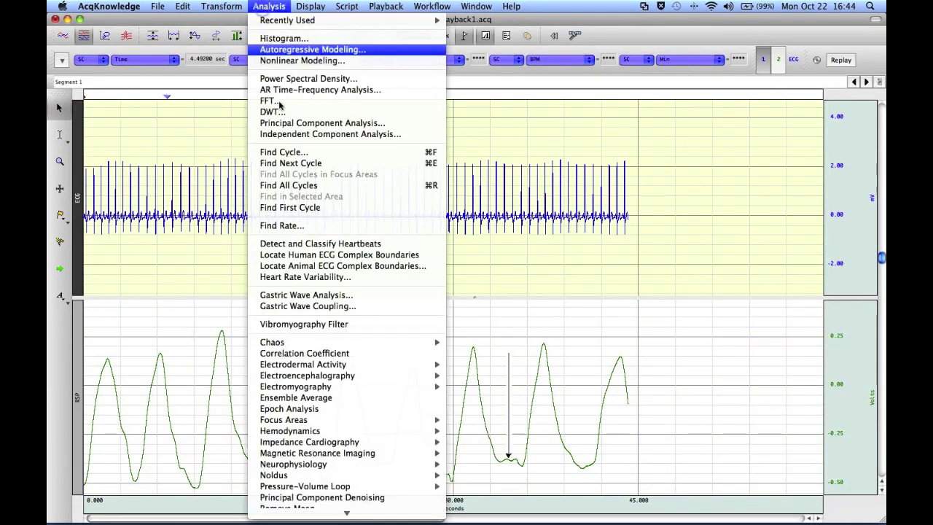
pyautogui.click(305, 255)
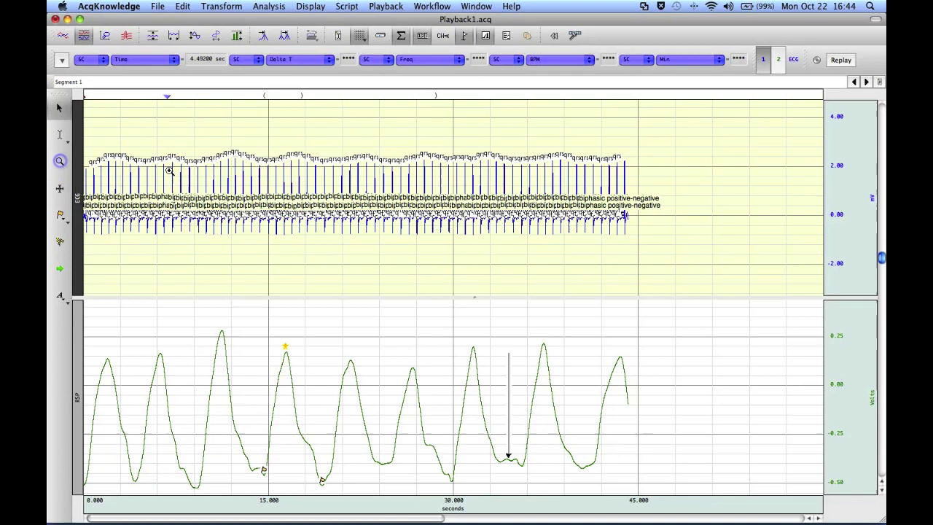
# - Zoom into a single ECG heartbeat complex around 20 seconds
pyautogui.moveTo(328, 141); pyautogui.dragTo(341, 252)
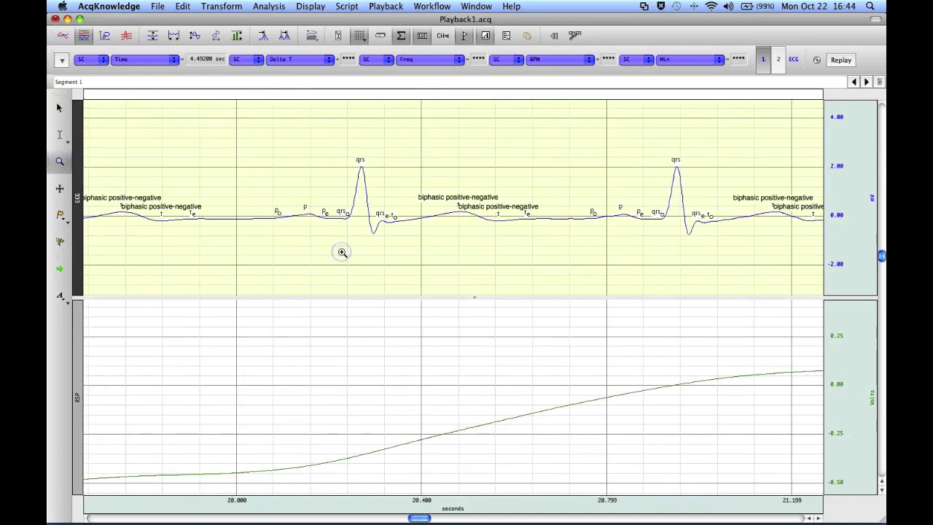
pyautogui.moveTo(253, 124); pyautogui.dragTo(413, 276)
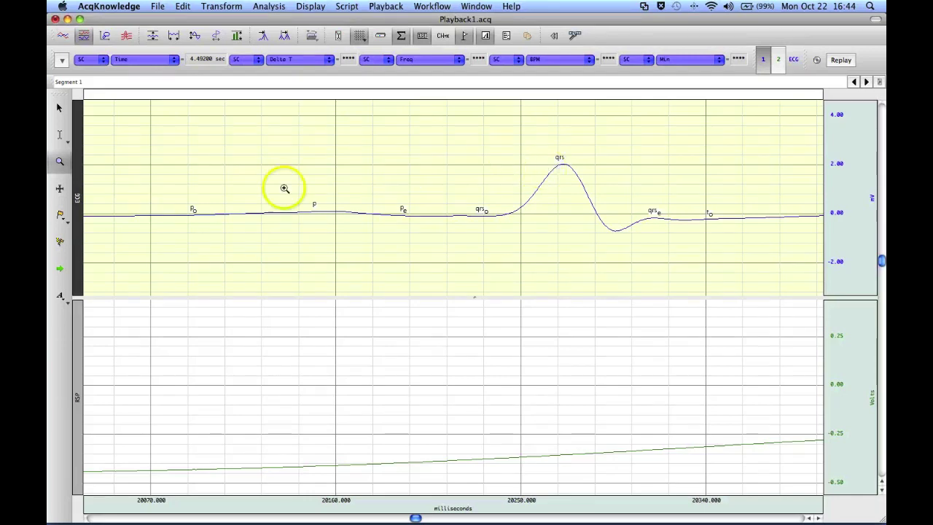
pyautogui.moveTo(285, 191); pyautogui.dragTo(258, 189)
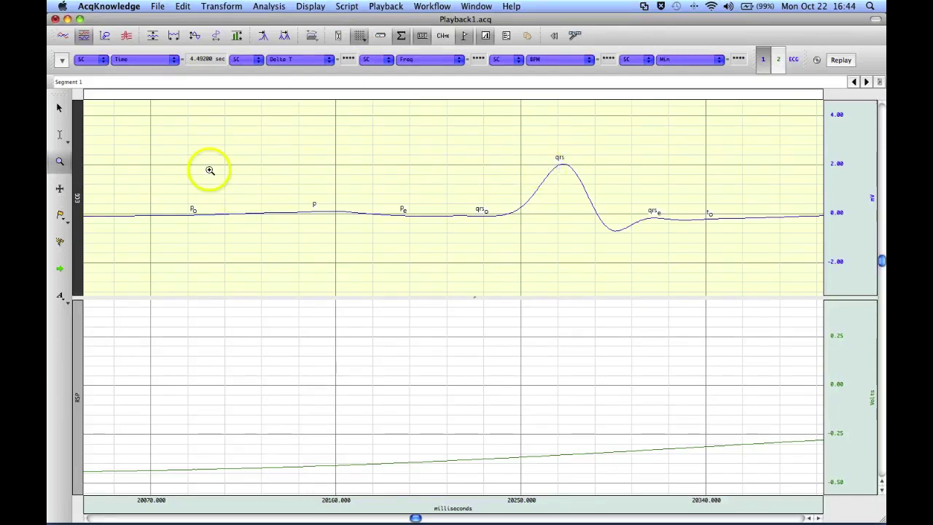
# - Select the P-wave onset marker and nudge it slightly along the wave
pyautogui.click(60, 109)
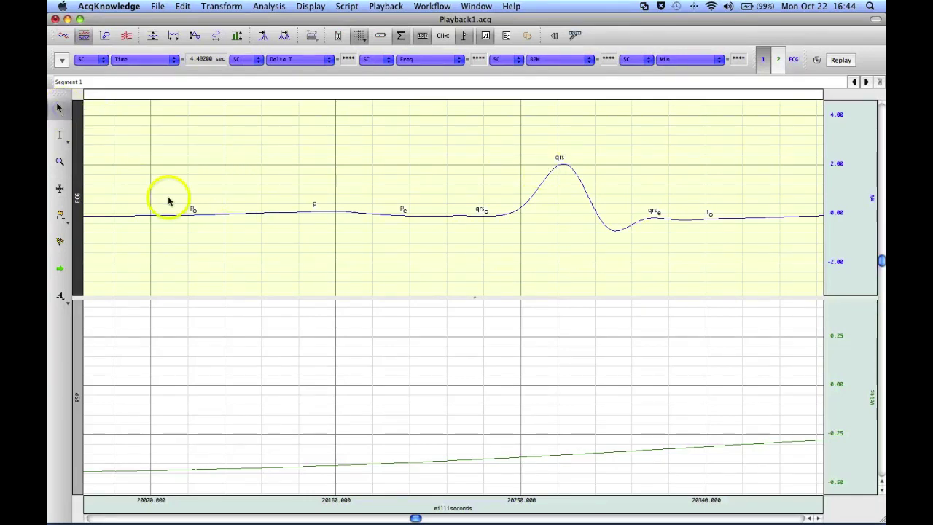
pyautogui.click(193, 210)
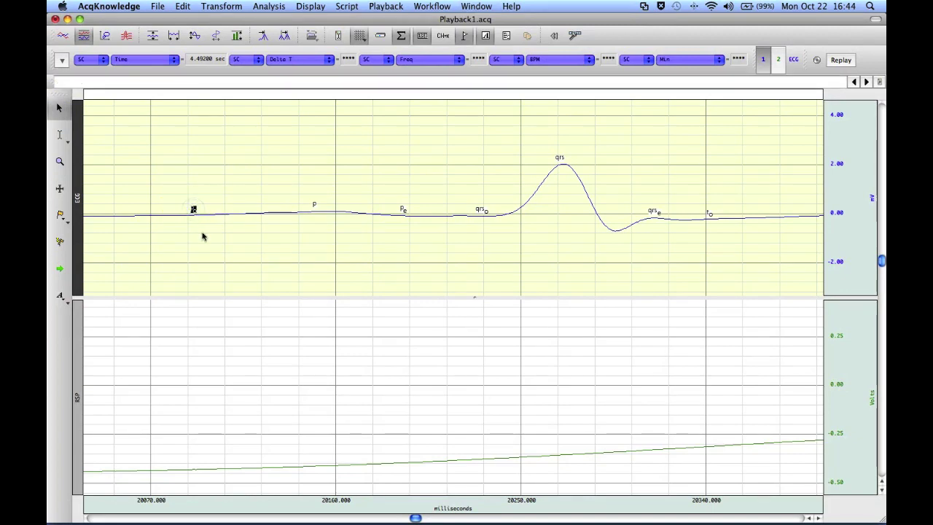
pyautogui.click(193, 209)
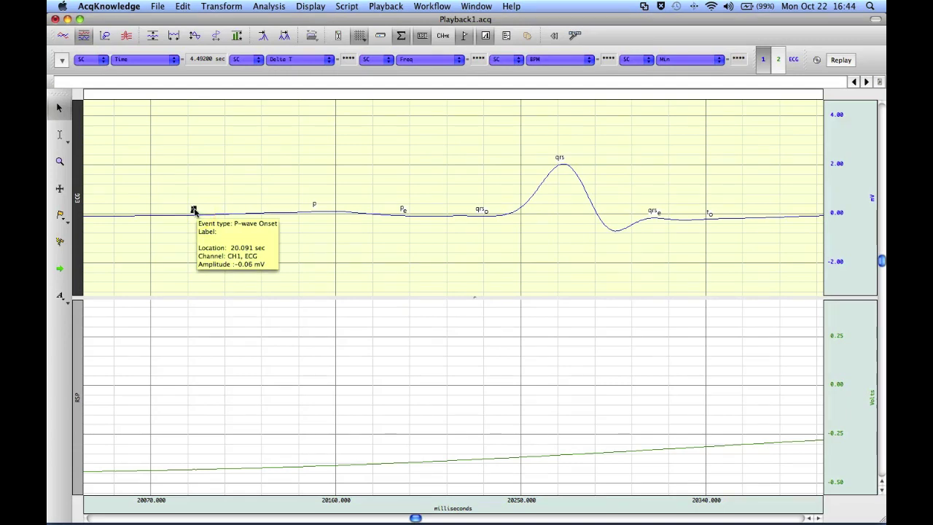
pyautogui.moveTo(195, 210)
pyautogui.mouseDown()
pyautogui.moveTo(268, 213)
pyautogui.moveTo(198, 213)
pyautogui.mouseUp()
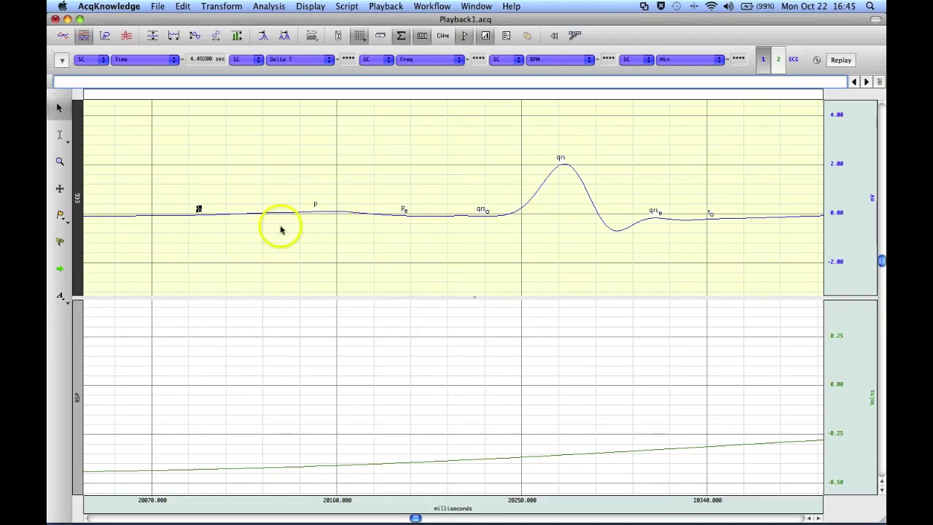
# - Delete all P, QRS and T boundary markers from the heartbeat with the event zap tool
pyautogui.click(61, 242)
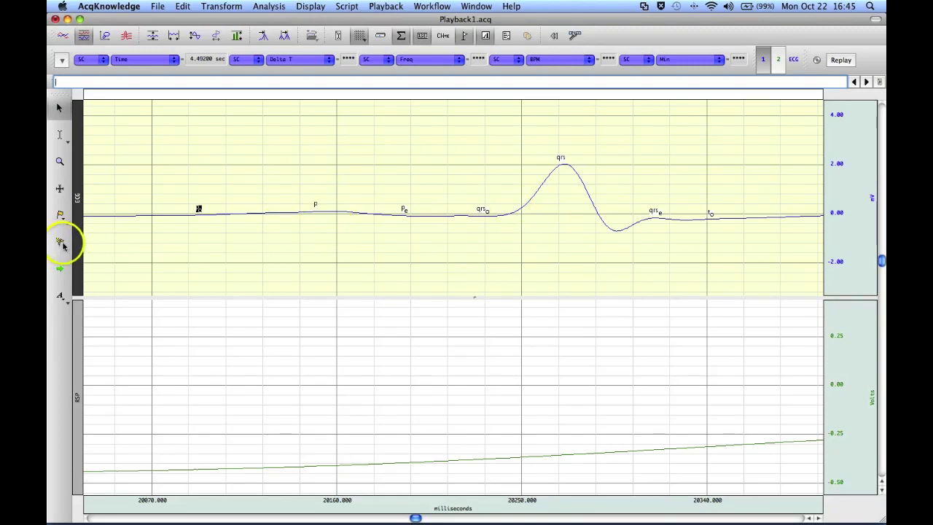
pyautogui.click(198, 210)
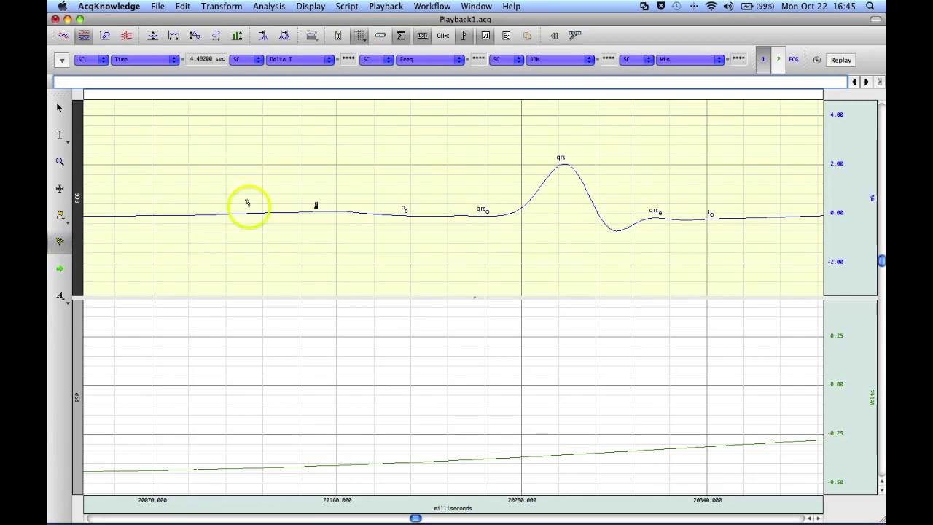
pyautogui.moveTo(291, 203); pyautogui.dragTo(780, 212)
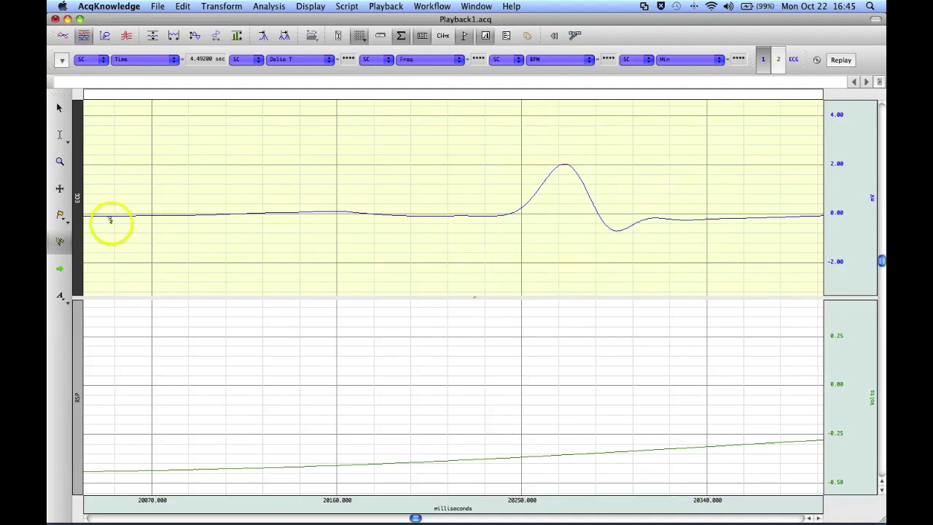
# - Insert a P-wave Onset event on the ECG trace near 20.09 seconds
pyautogui.click(63, 219)
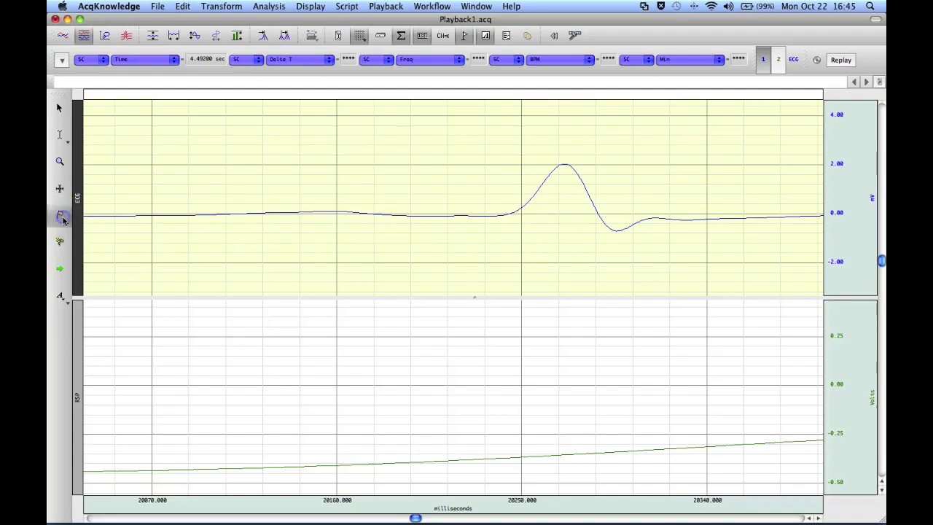
pyautogui.click(63, 219)
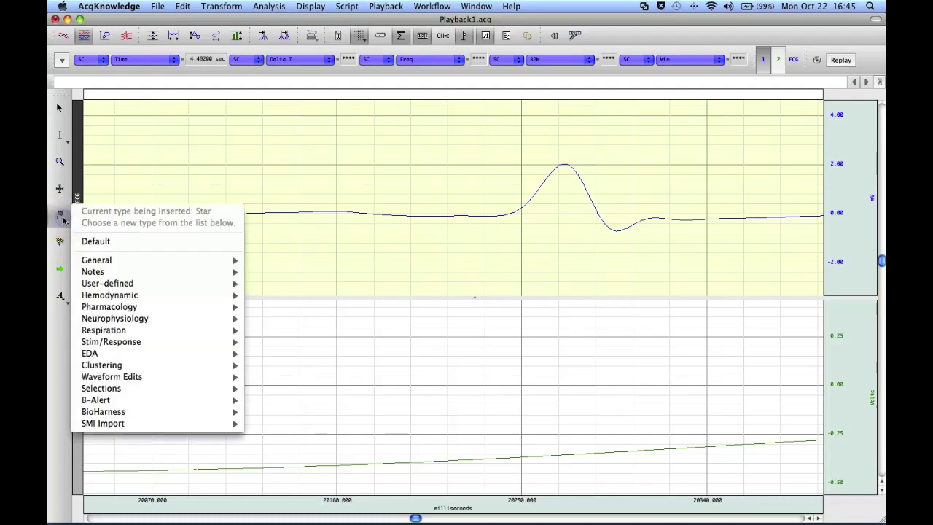
pyautogui.moveTo(111, 284)
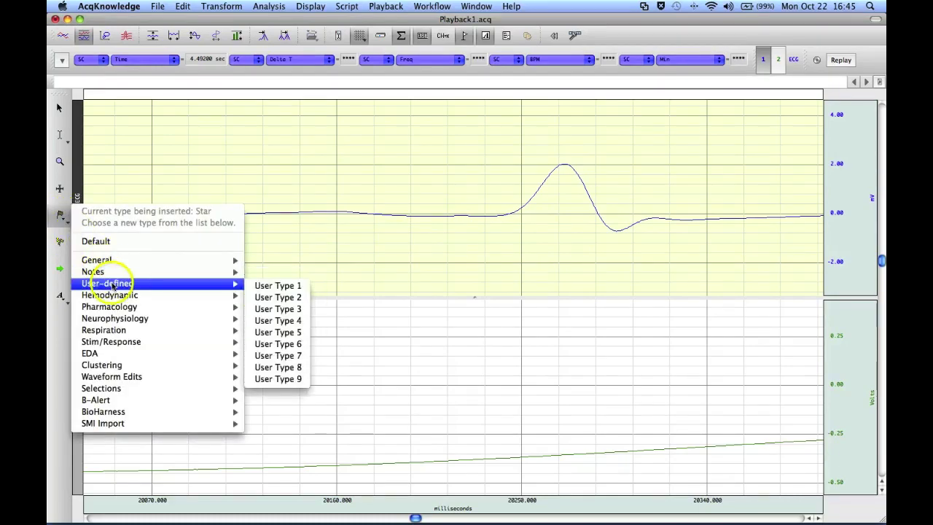
pyautogui.moveTo(291, 299)
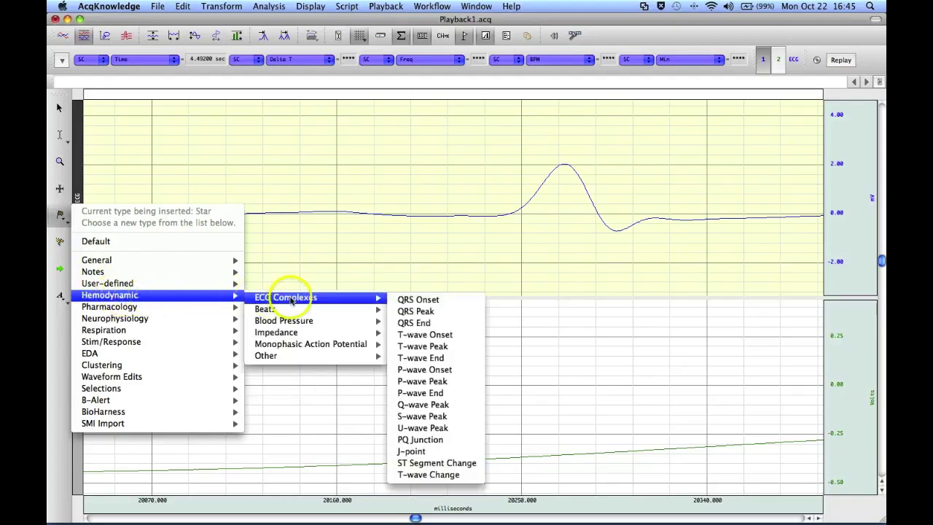
pyautogui.click(431, 370)
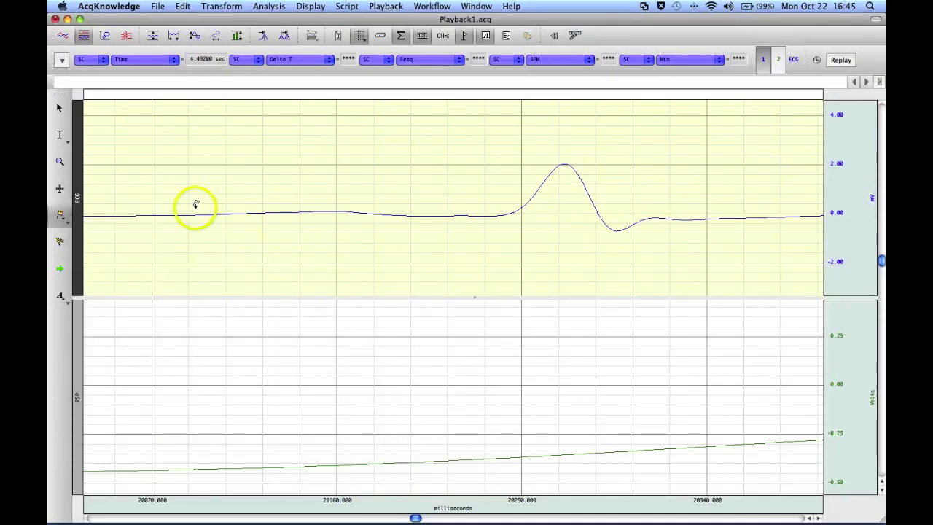
pyautogui.click(195, 204)
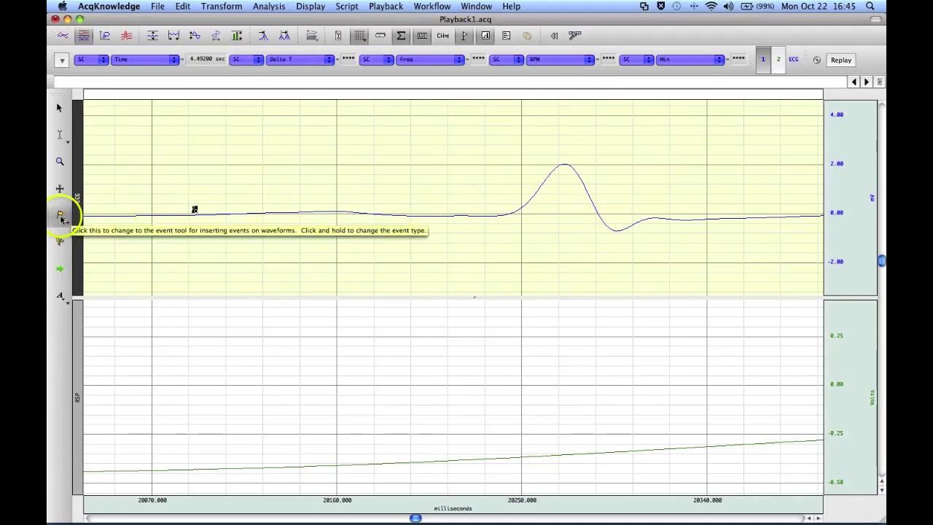
# - Make P-wave Peak the current event type and insert one near 20.16 seconds
pyautogui.rightClick(301, 209)
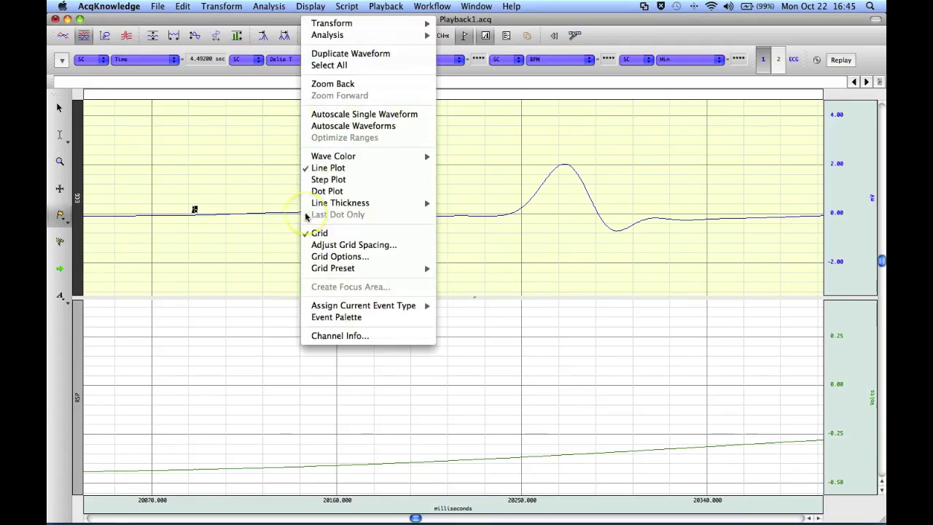
pyautogui.moveTo(408, 305)
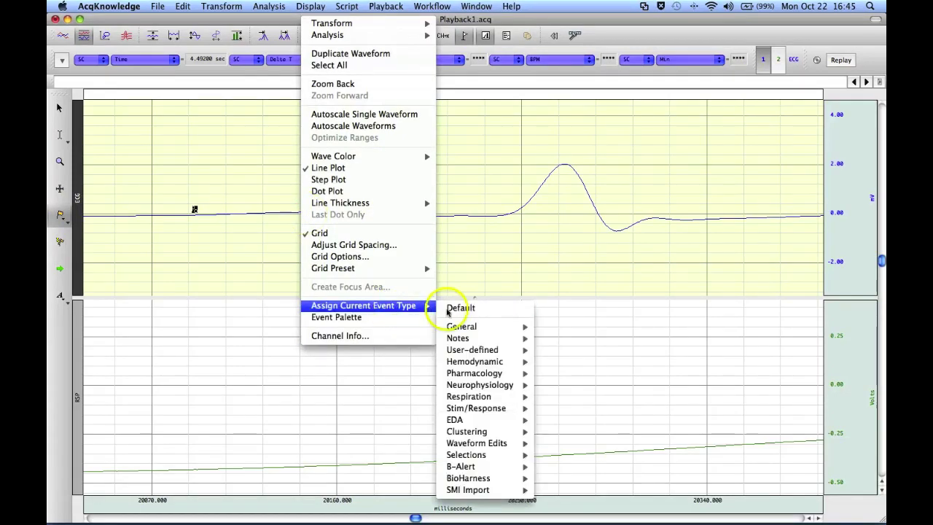
pyautogui.moveTo(510, 362)
pyautogui.moveTo(593, 363)
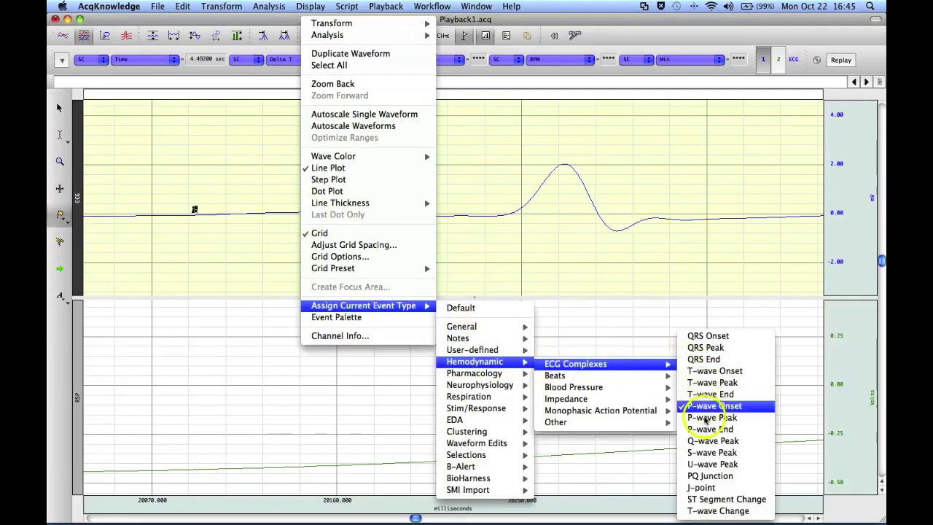
pyautogui.click(706, 417)
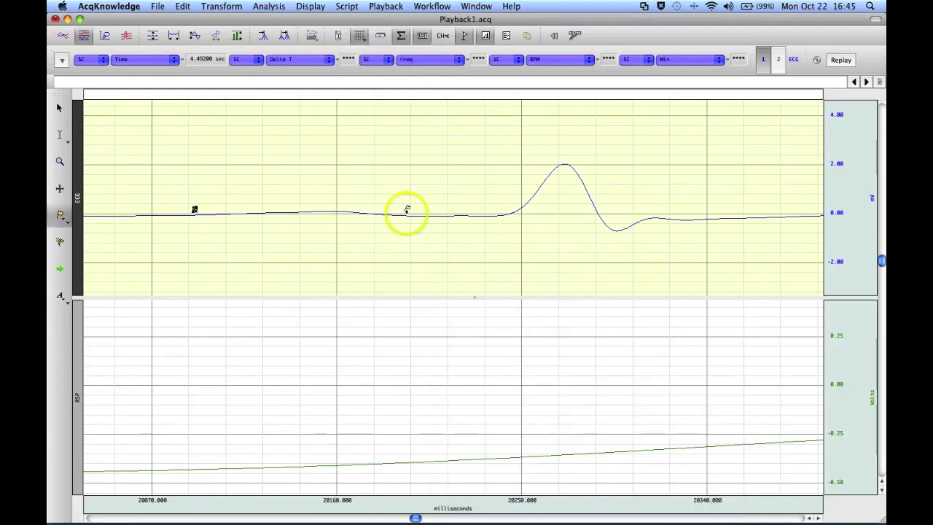
pyautogui.click(324, 201)
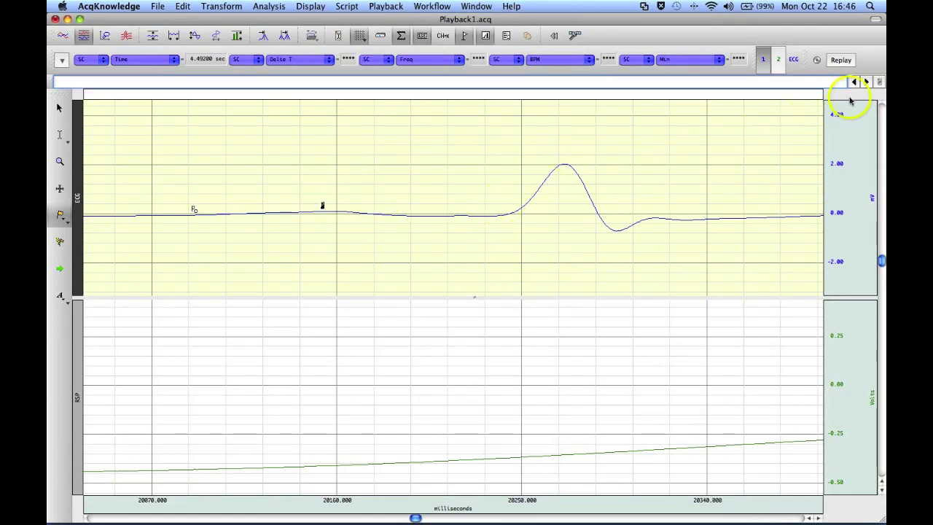
# - Jump to the P-wave Peak event at 18.000 sec from the Events list, then show the whole recording
pyautogui.click(879, 82)
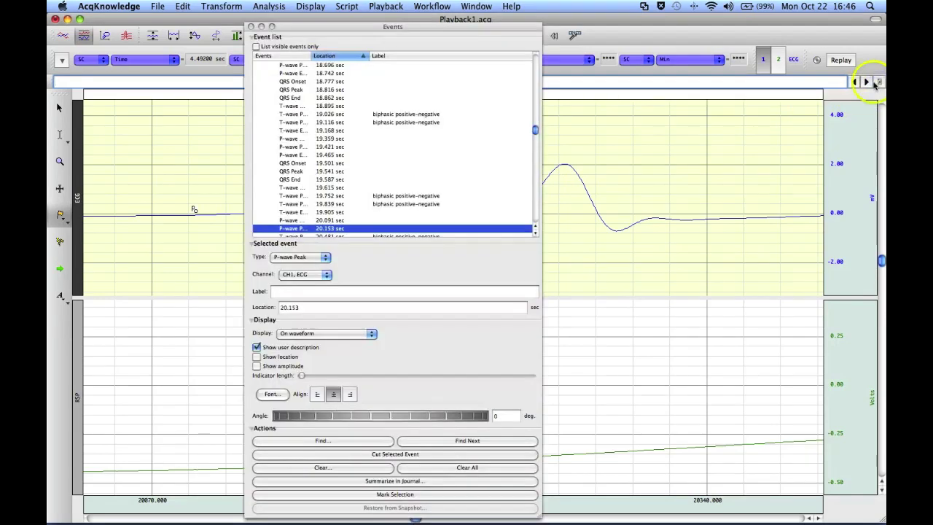
pyautogui.moveTo(534, 131)
pyautogui.mouseDown()
pyautogui.moveTo(537, 60)
pyautogui.moveTo(534, 127)
pyautogui.mouseUp()
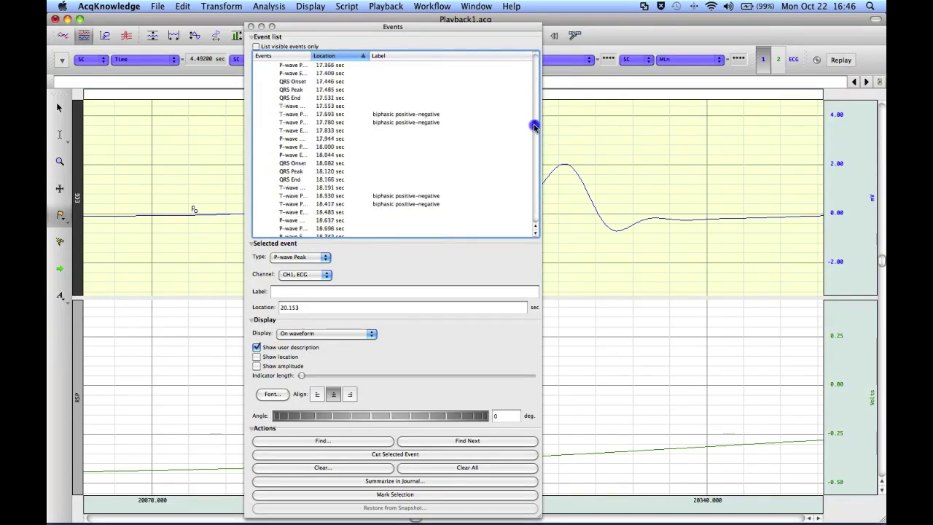
pyautogui.click(295, 148)
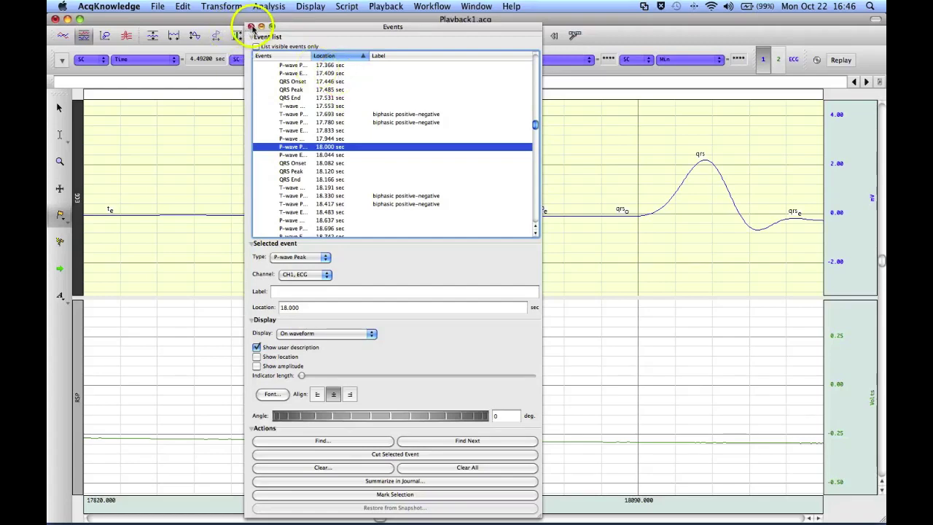
pyautogui.click(251, 27)
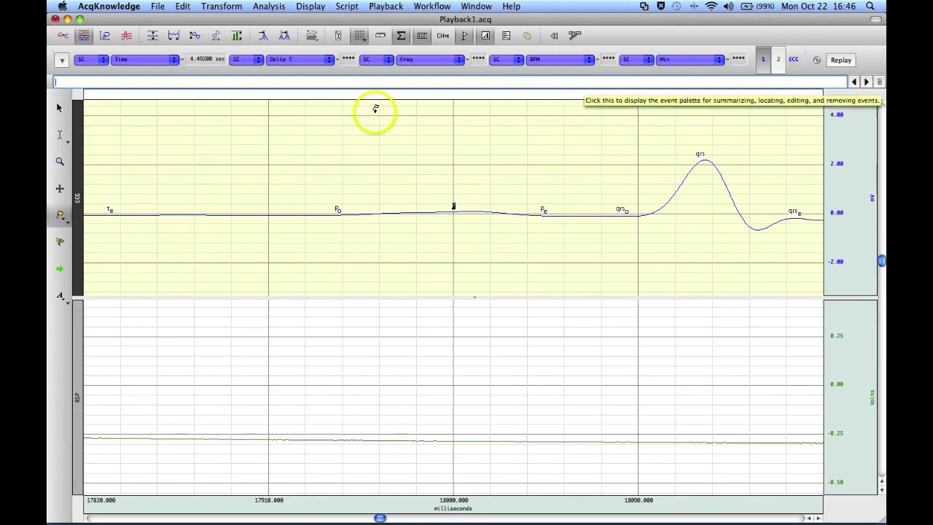
pyautogui.click(174, 37)
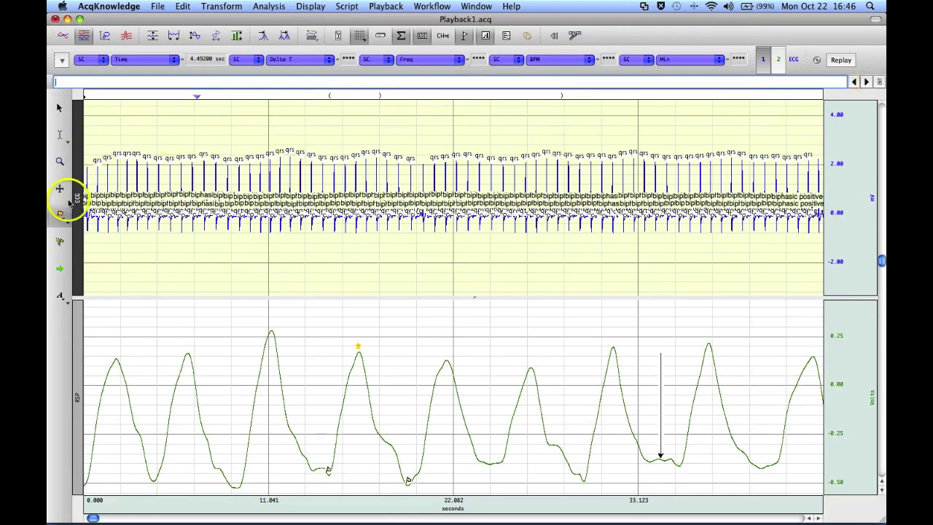
# - Erase the events at the start of the ECG trace with the event eraser tool
pyautogui.click(59, 242)
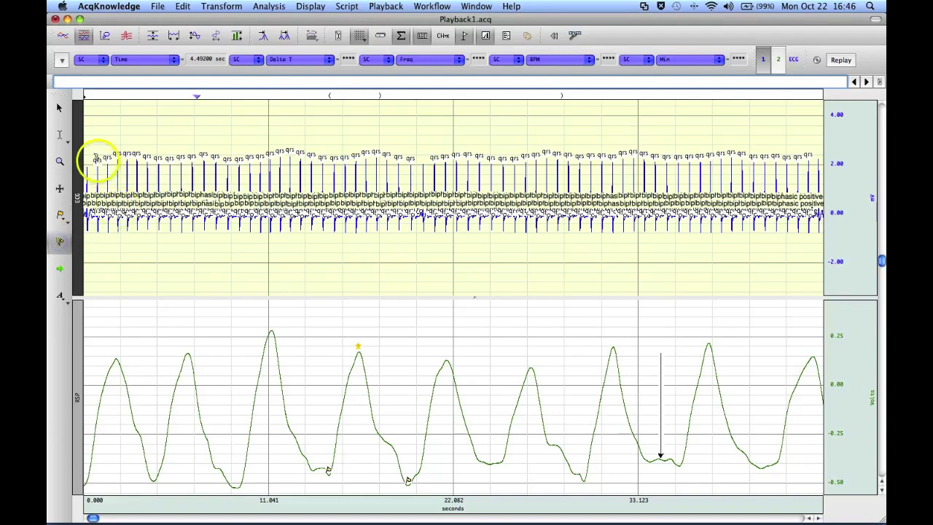
pyautogui.click(90, 153)
pyautogui.moveTo(90, 153); pyautogui.dragTo(187, 159)
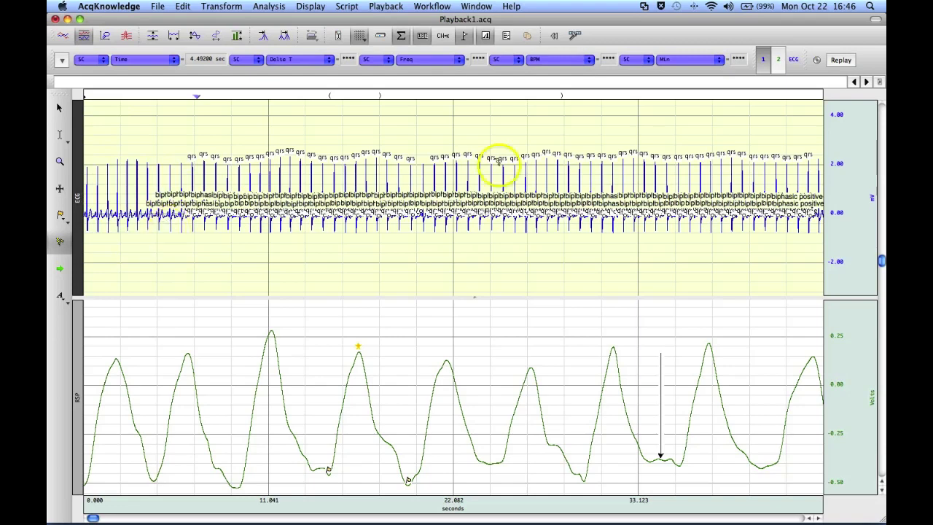
# - Clear all remaining events from the recording using the Event Palette's Clear All
pyautogui.click(879, 84)
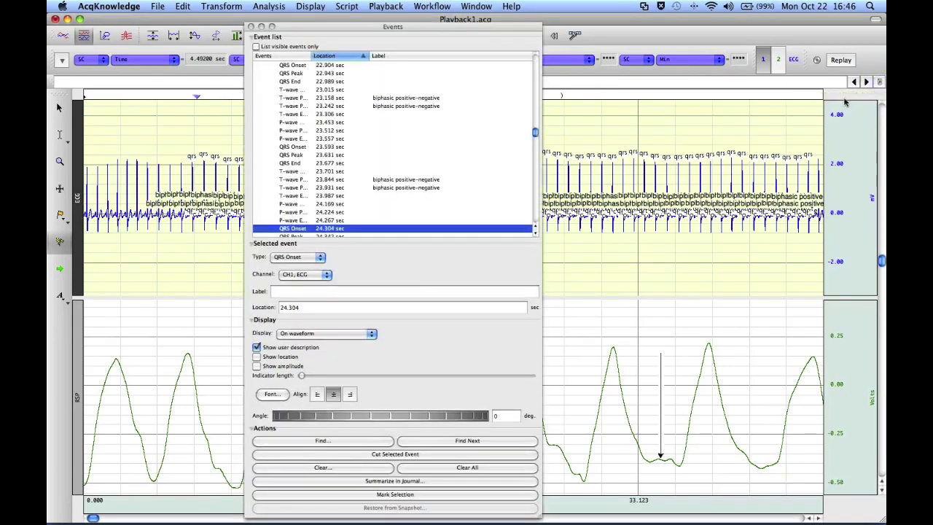
pyautogui.click(470, 469)
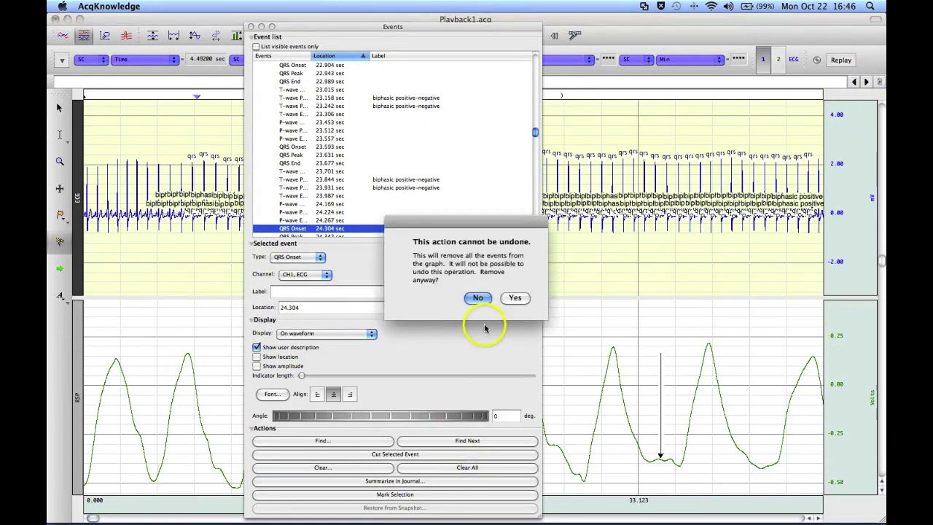
pyautogui.click(513, 298)
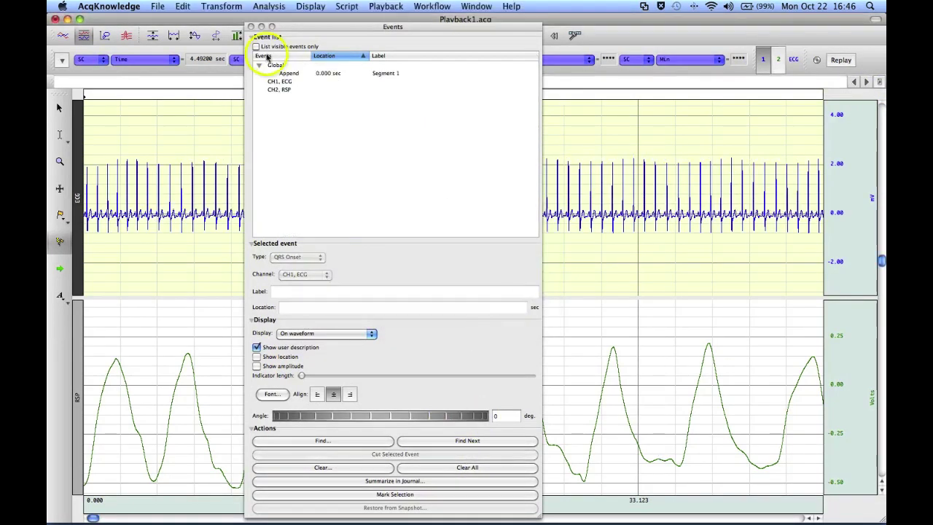
pyautogui.click(251, 26)
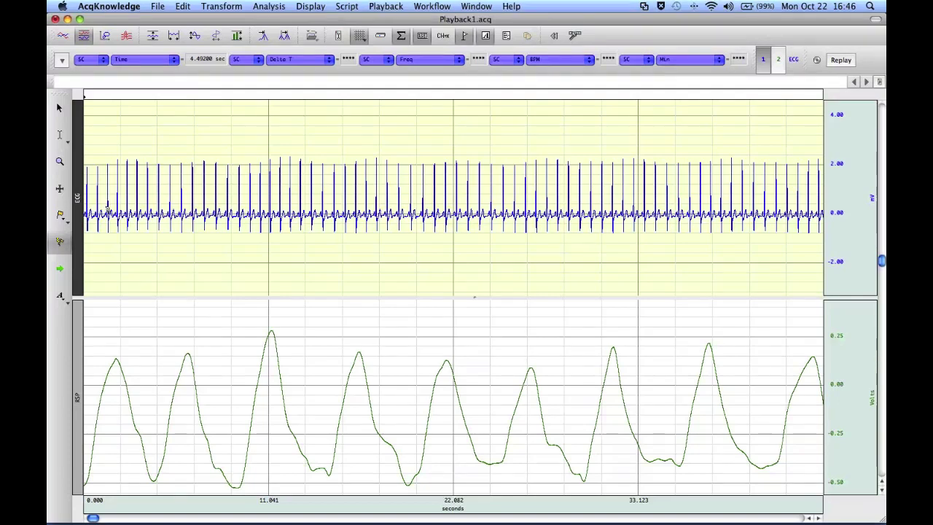
pyautogui.click(386, 6)
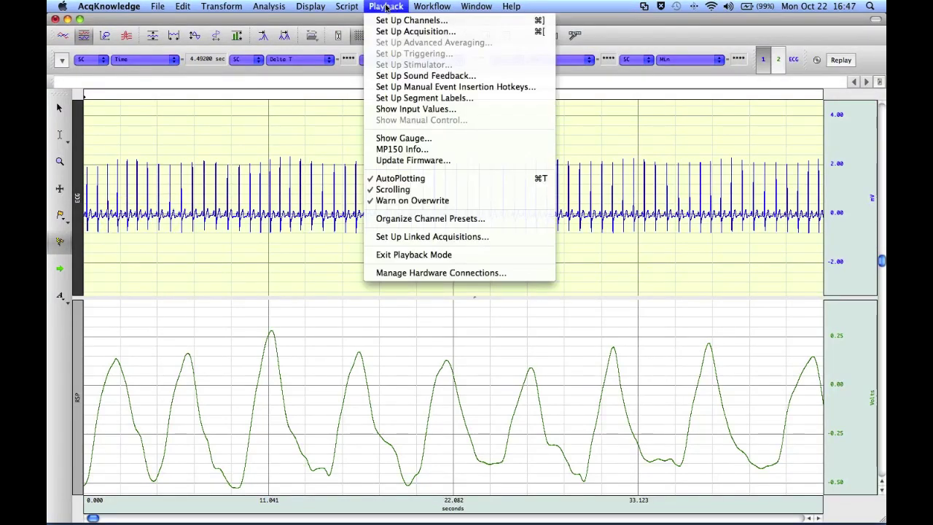
# - Set the F6 hotkey to User Type 6 events with sequential labels and add label row 1
pyautogui.click(413, 87)
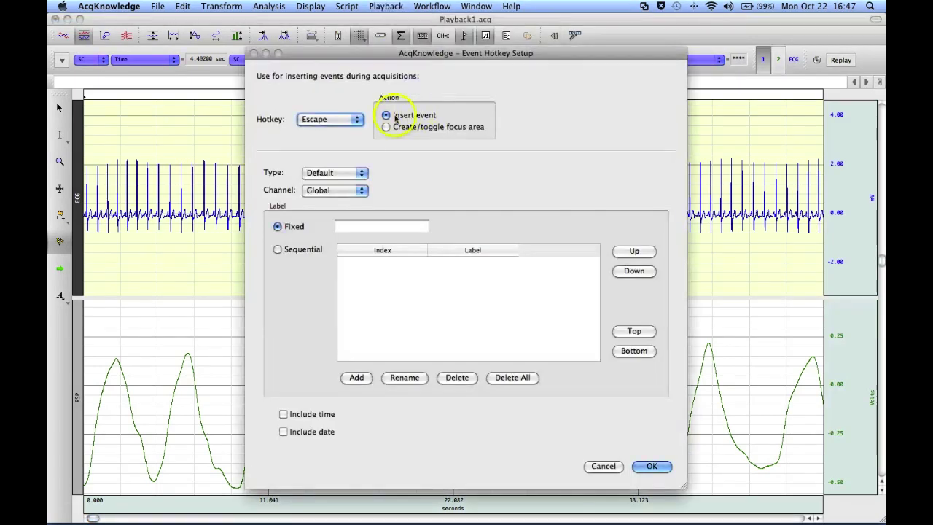
pyautogui.click(292, 250)
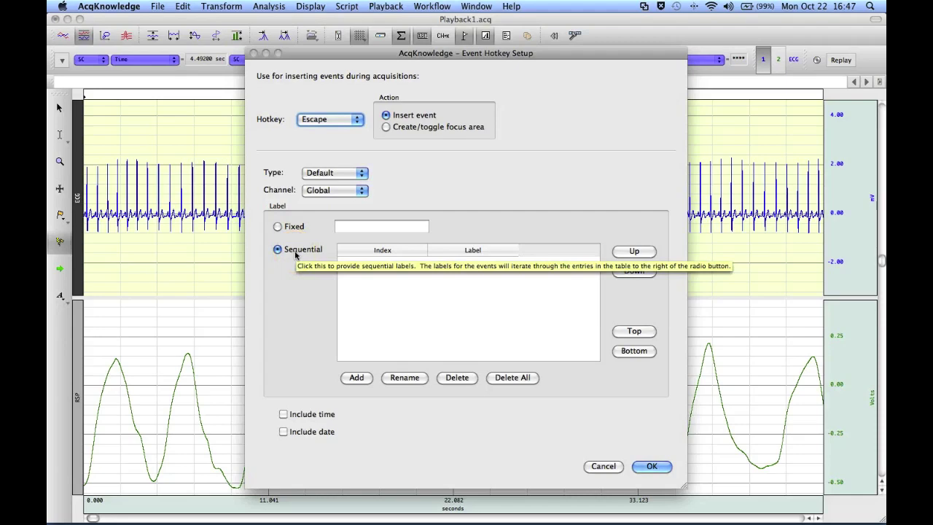
pyautogui.click(343, 121)
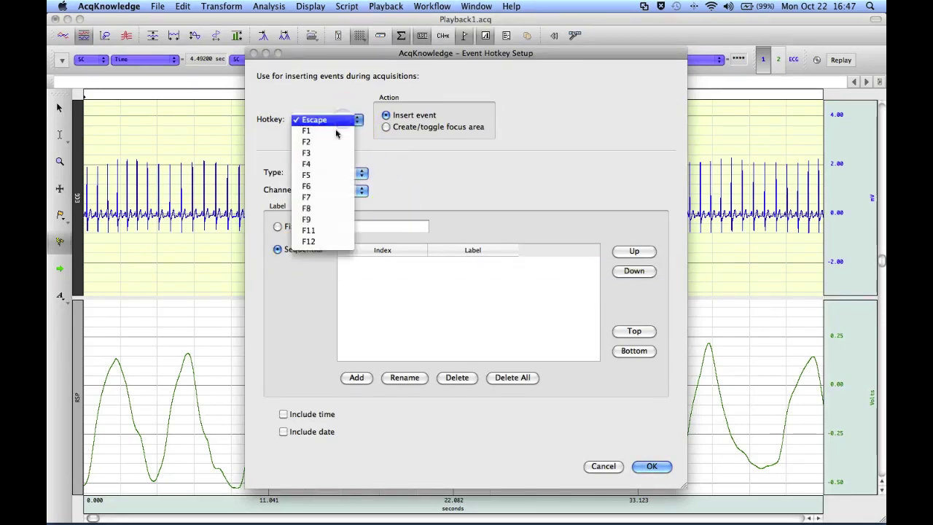
pyautogui.click(319, 185)
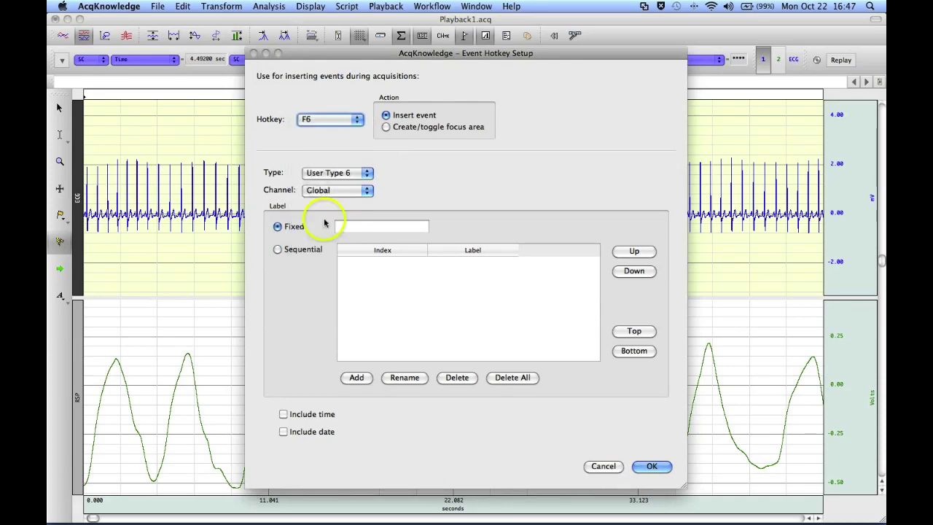
pyautogui.click(297, 251)
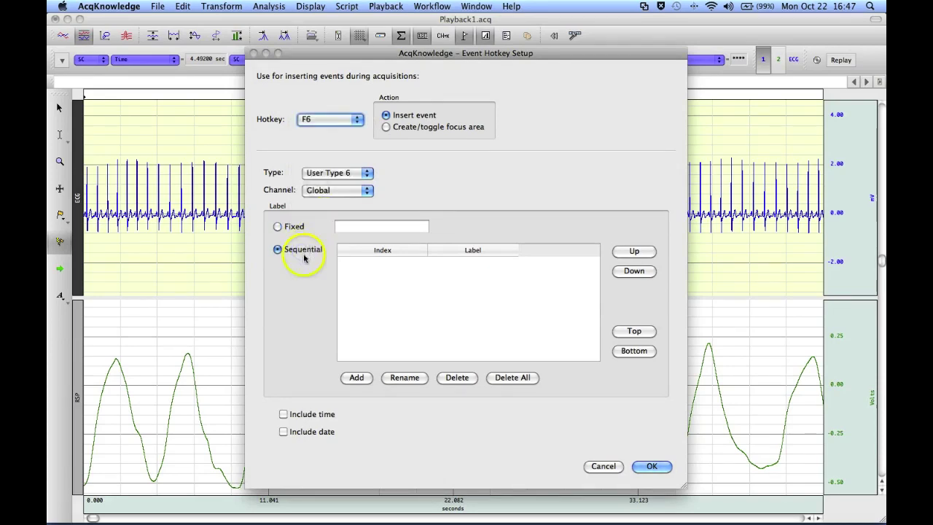
pyautogui.click(356, 376)
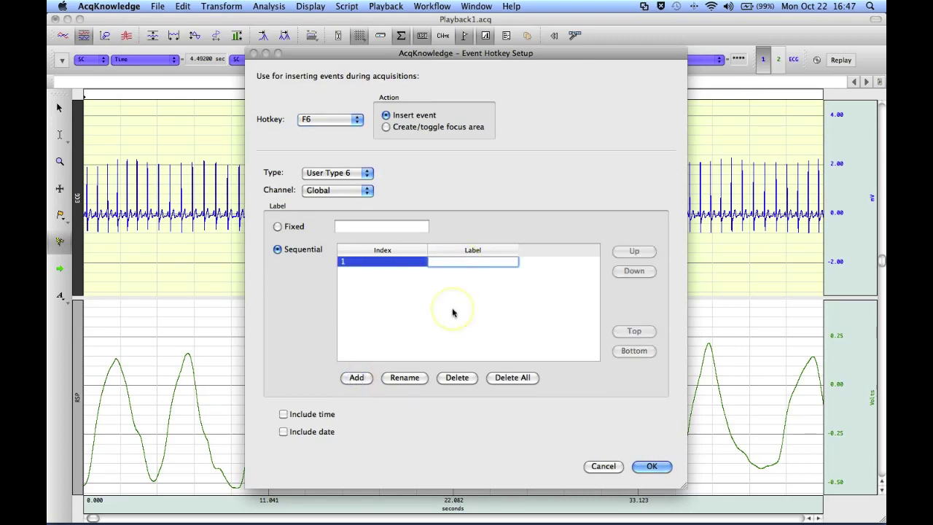
# - Enter the F6 hotkey's sequential labels Start, Slow and Fast
pyautogui.write('Start')
pyautogui.click(361, 377)
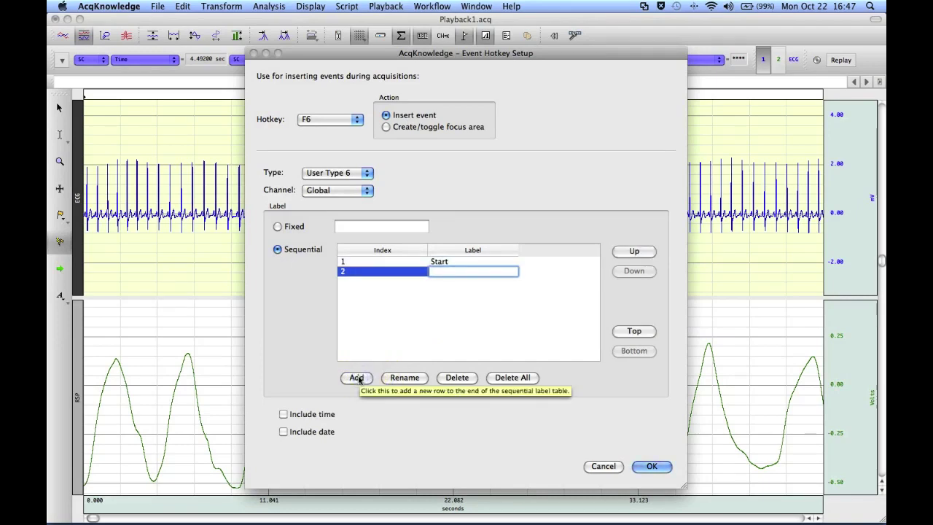
pyautogui.write('Slow')
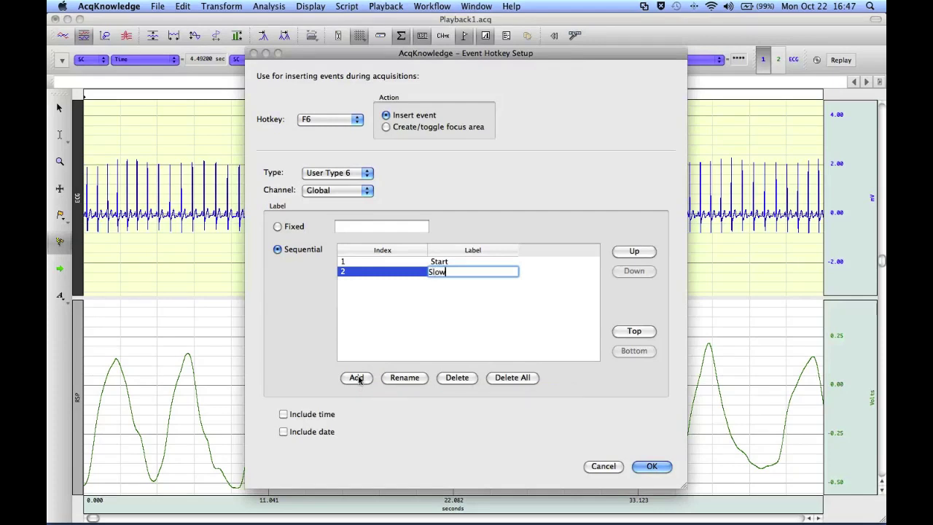
pyautogui.click(357, 379)
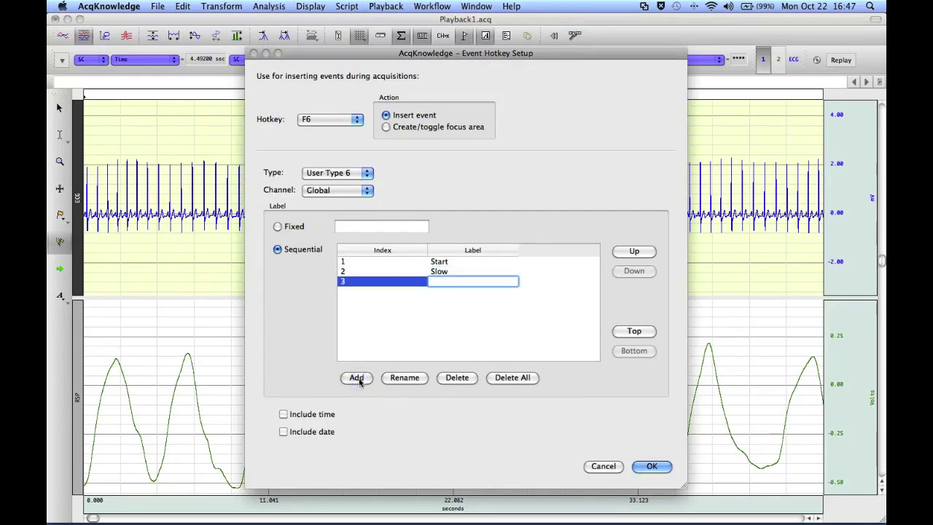
pyautogui.write('Fast')
pyautogui.click(357, 378)
# - Add the sequential labels Max, Stop and Recover
pyautogui.write('Max')
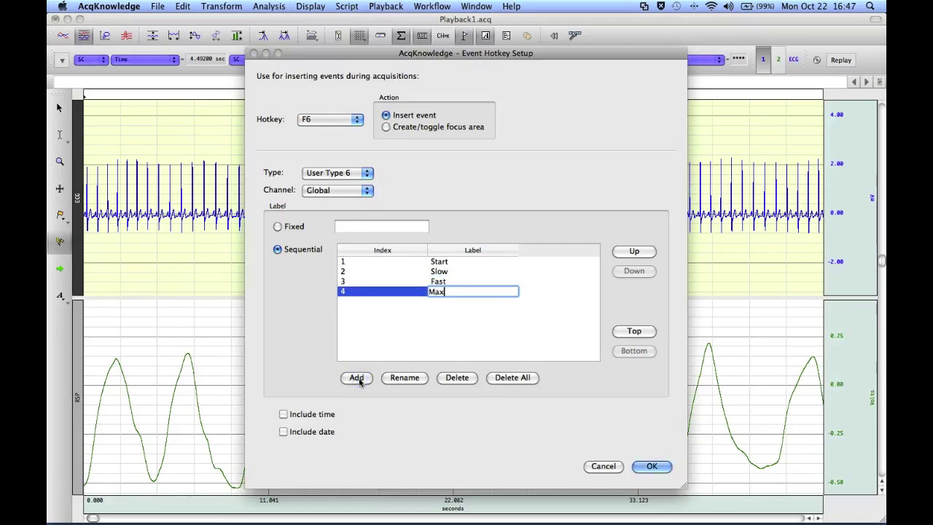
pyautogui.click(357, 377)
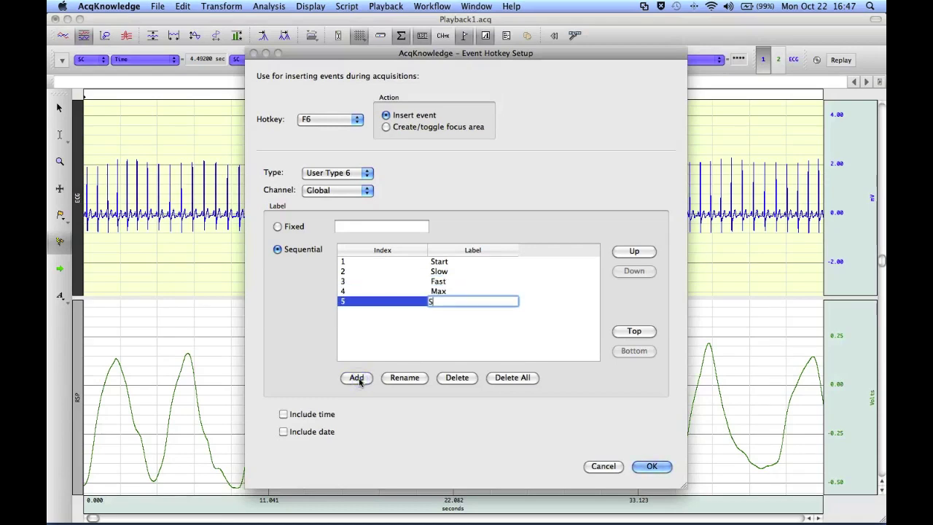
pyautogui.write('Stop')
pyautogui.click(357, 378)
pyautogui.write('Rec')
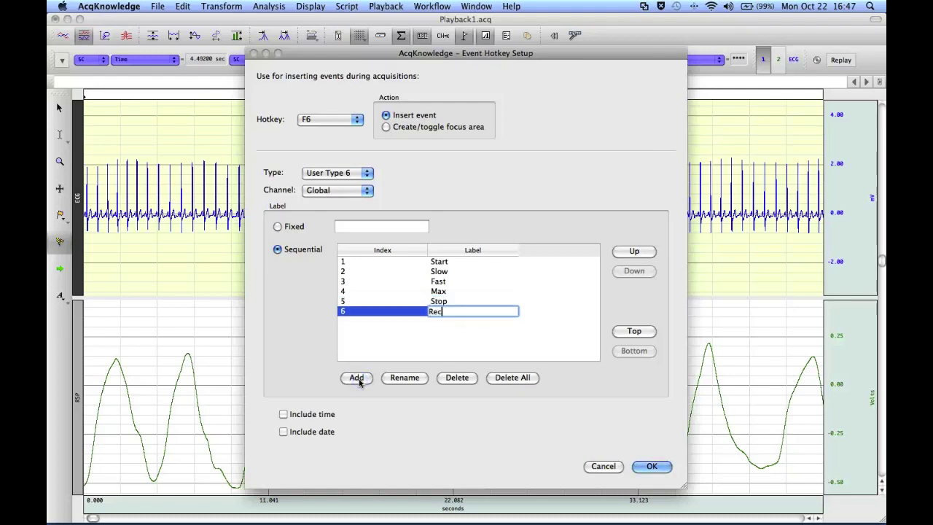
pyautogui.write('over')
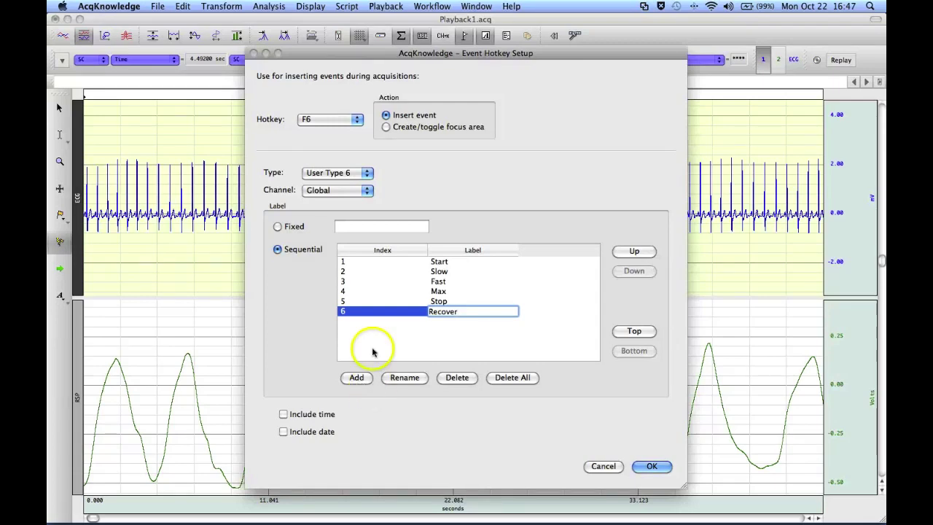
# - Place the F6 hotkey events on the A2, RSP channel and apply the setup
pyautogui.click(358, 190)
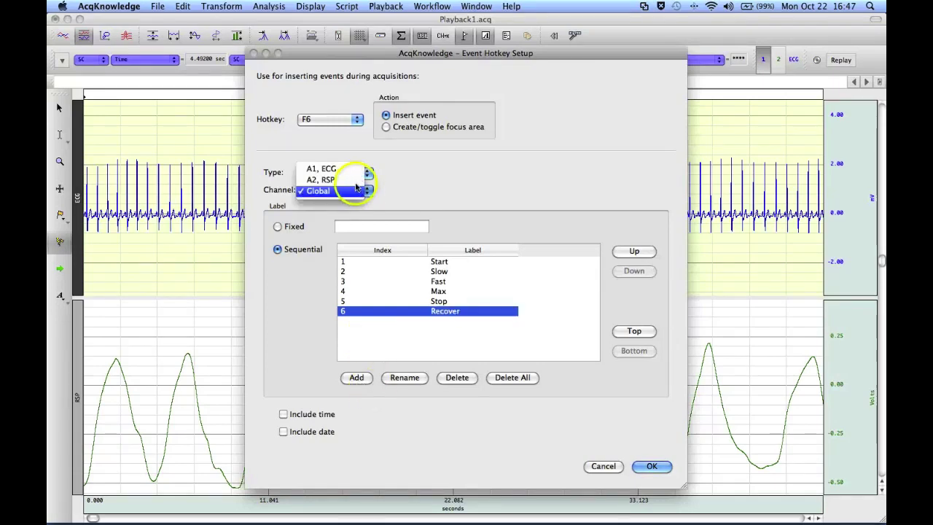
pyautogui.click(354, 181)
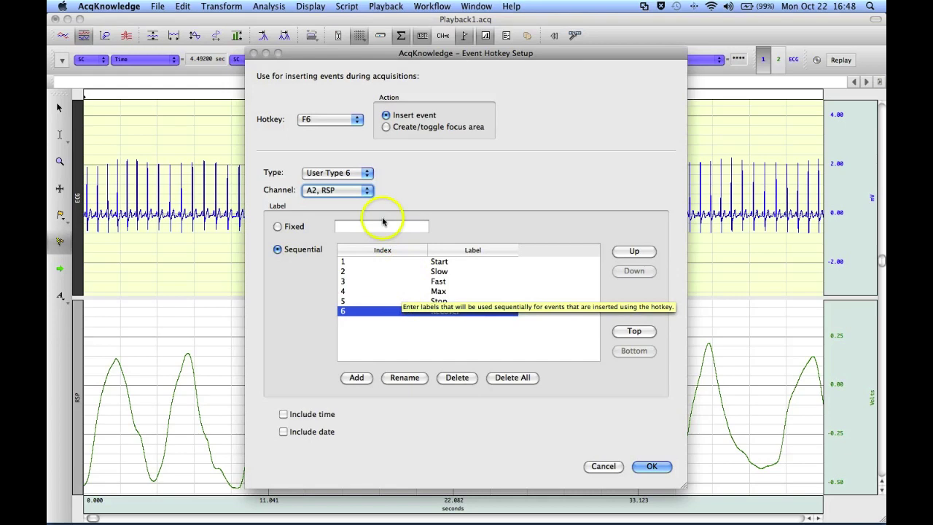
pyautogui.click(653, 467)
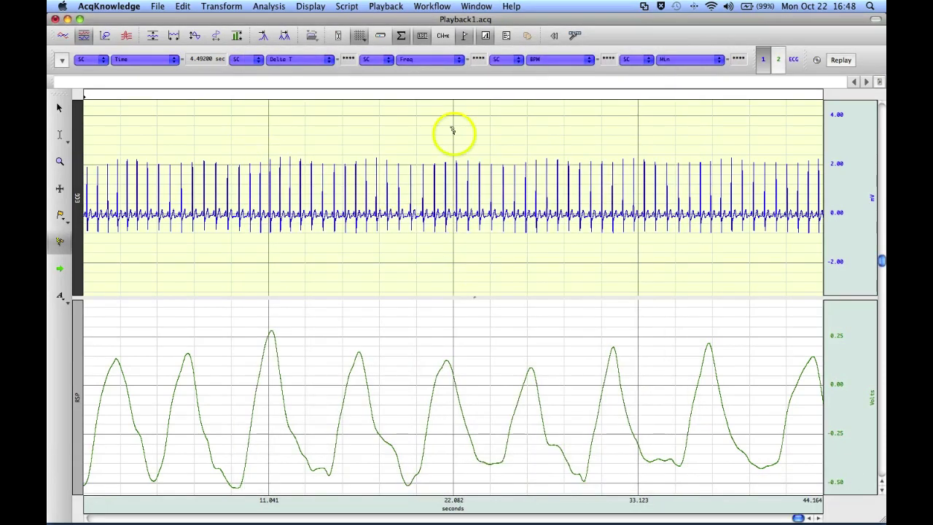
# - Replay the recording, overwriting existing data, at 6 seconds per division
pyautogui.click(840, 60)
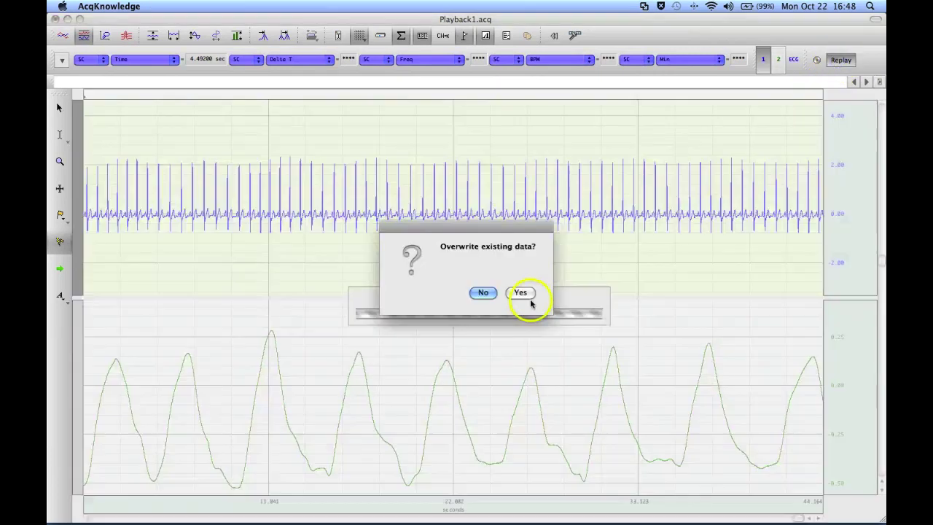
pyautogui.click(529, 293)
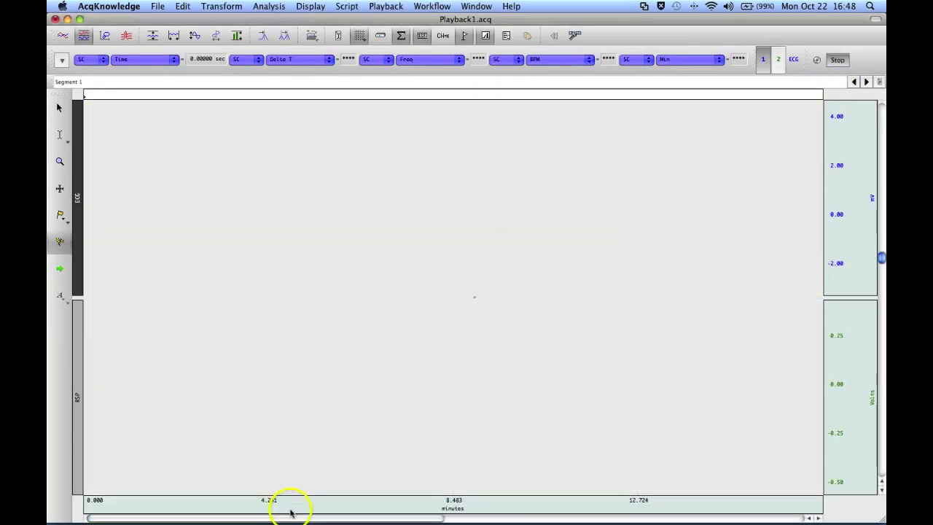
pyautogui.doubleClick(292, 501)
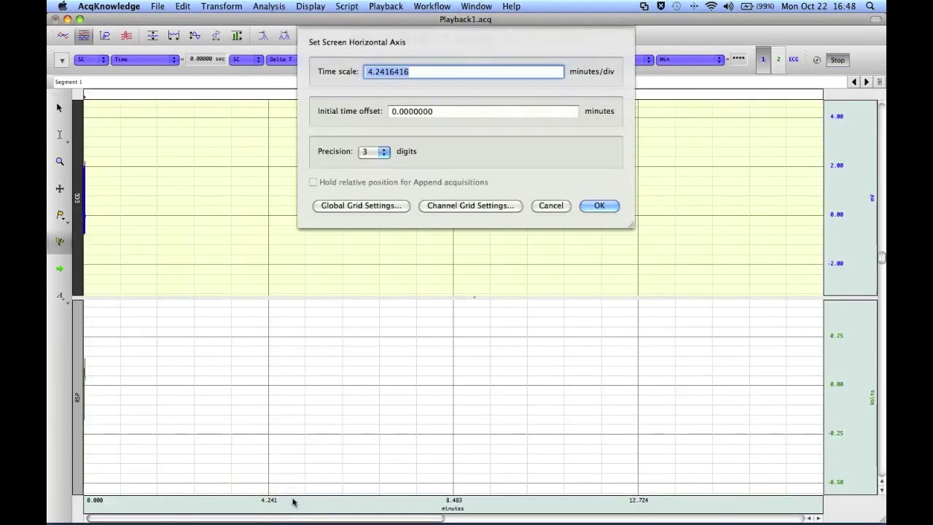
pyautogui.write('6')
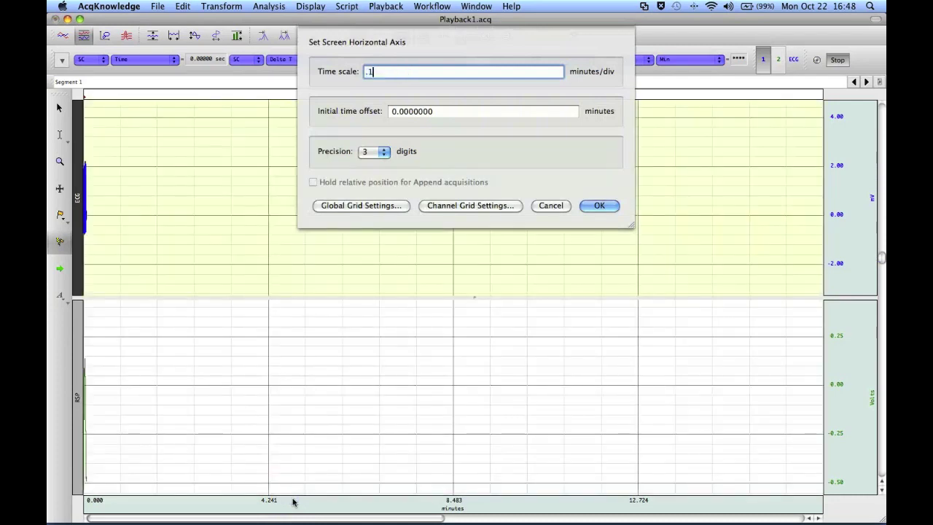
pyautogui.press('Return')
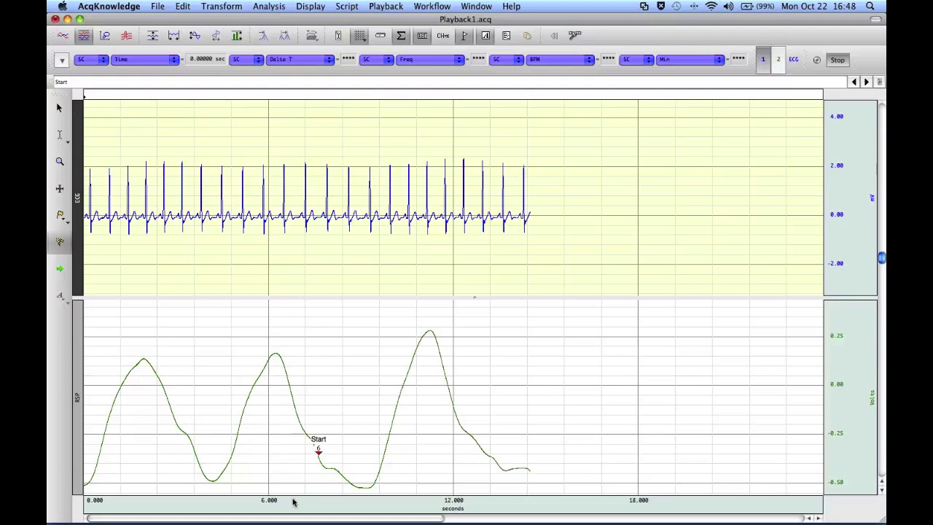
# - Mark the Fast, Max, Stop and Recover events along the RSP trace, then stop the replay
pyautogui.click(291, 504)
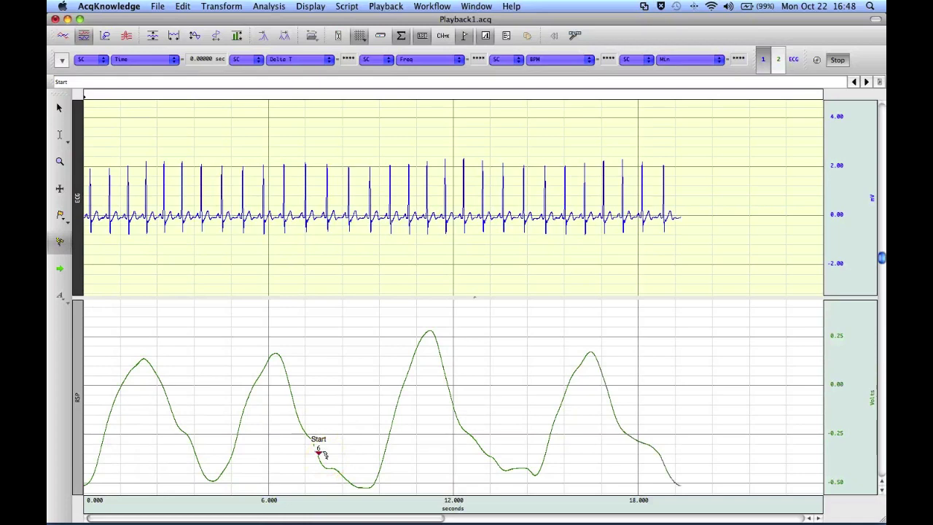
pyautogui.click(454, 517)
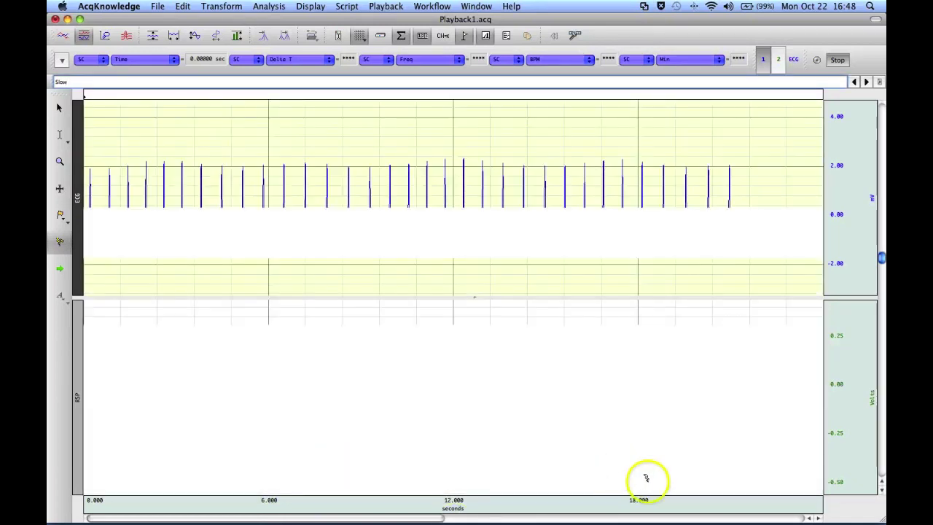
pyautogui.moveTo(680, 473)
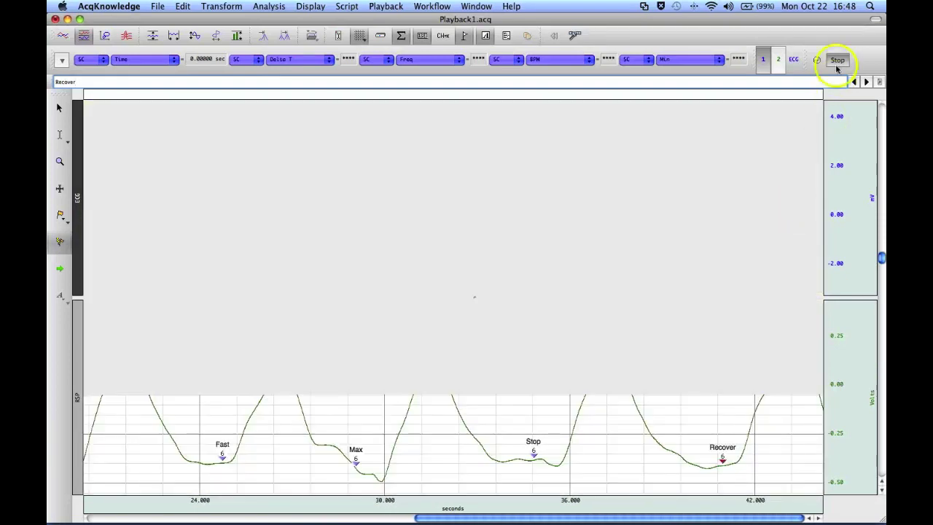
pyautogui.click(837, 60)
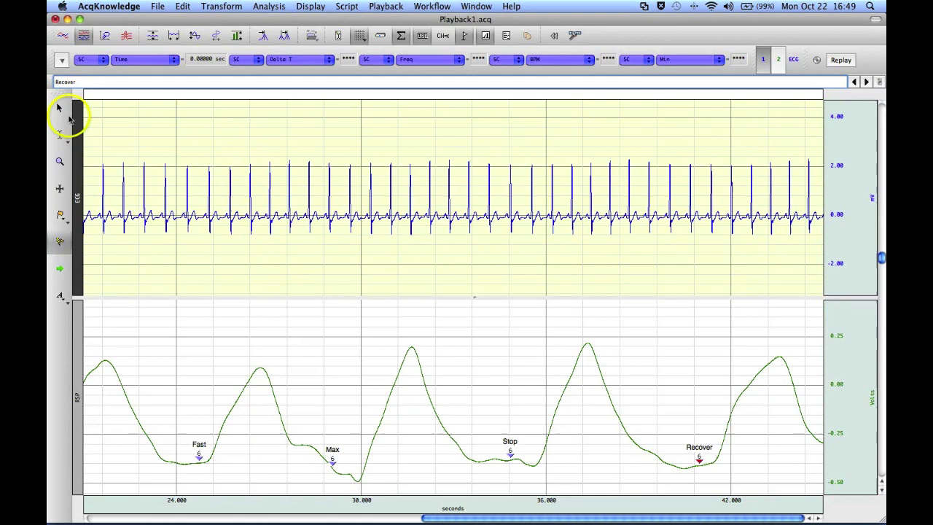
# - With the Arrow tool, move the Max event mark earlier on the RSP trace
pyautogui.click(60, 109)
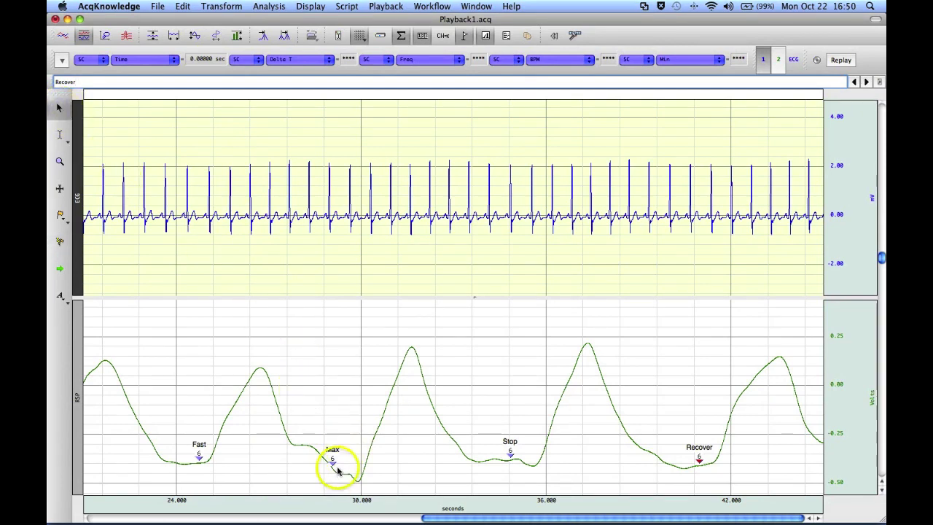
pyautogui.moveTo(331, 466)
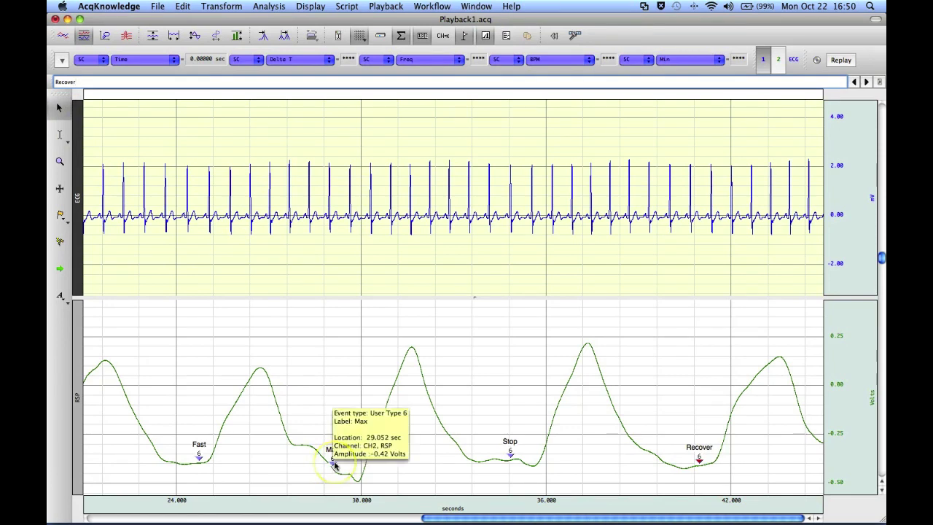
pyautogui.moveTo(334, 465); pyautogui.dragTo(293, 462)
pyautogui.click(297, 448)
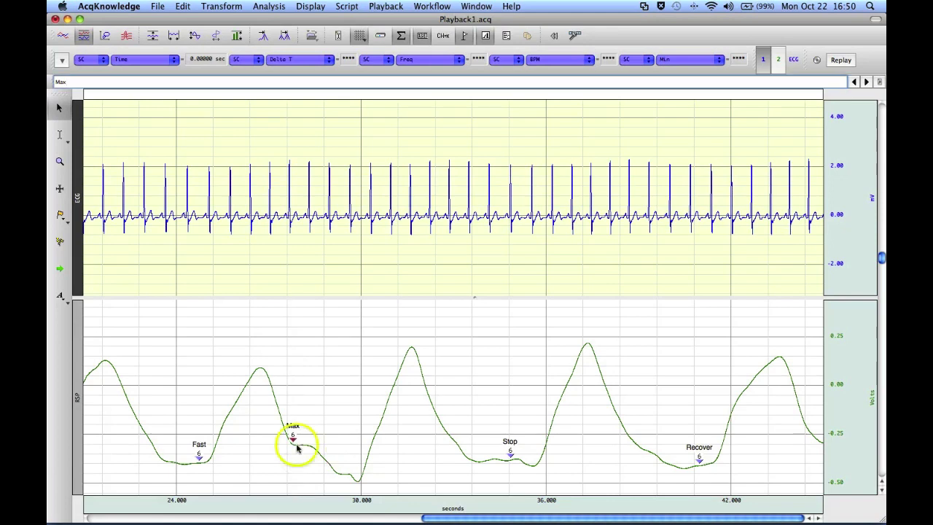
# - Move the Stop event mark later on the RSP trace and show the Events list
pyautogui.click(509, 456)
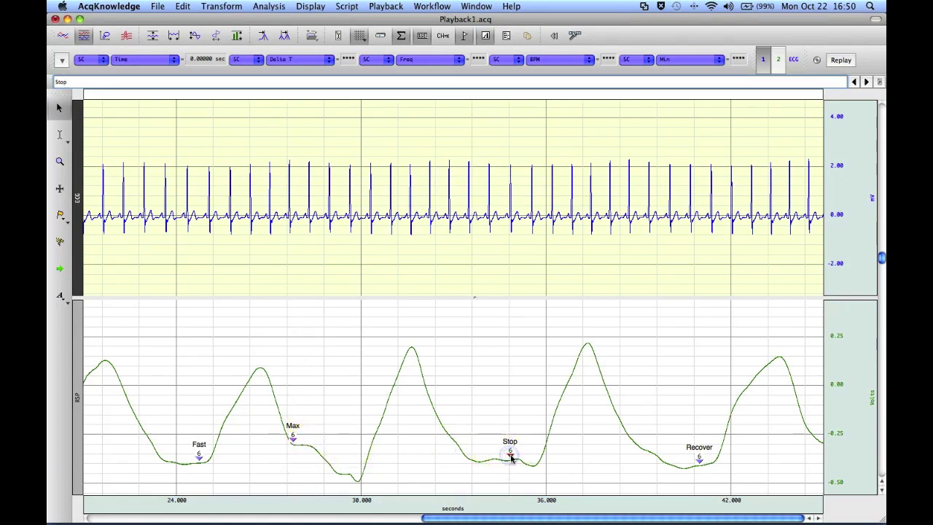
pyautogui.moveTo(510, 456); pyautogui.dragTo(532, 454)
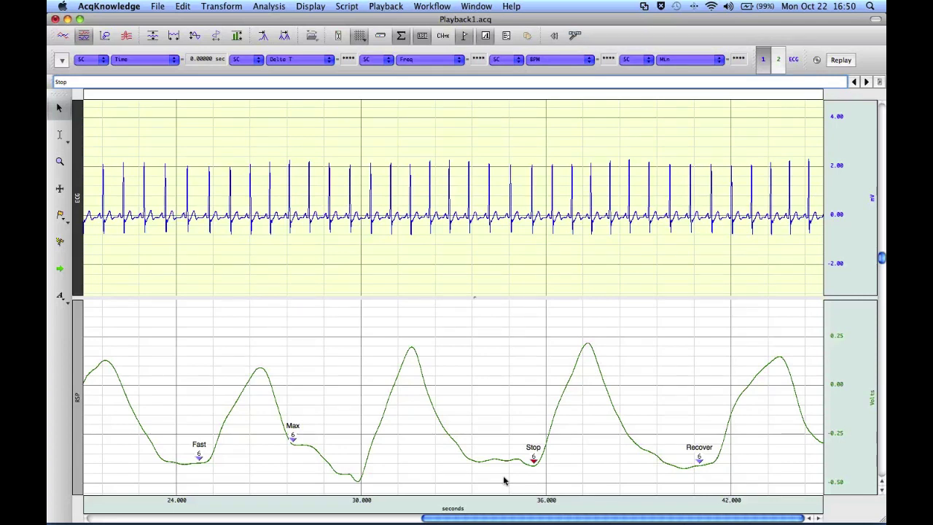
pyautogui.click(878, 82)
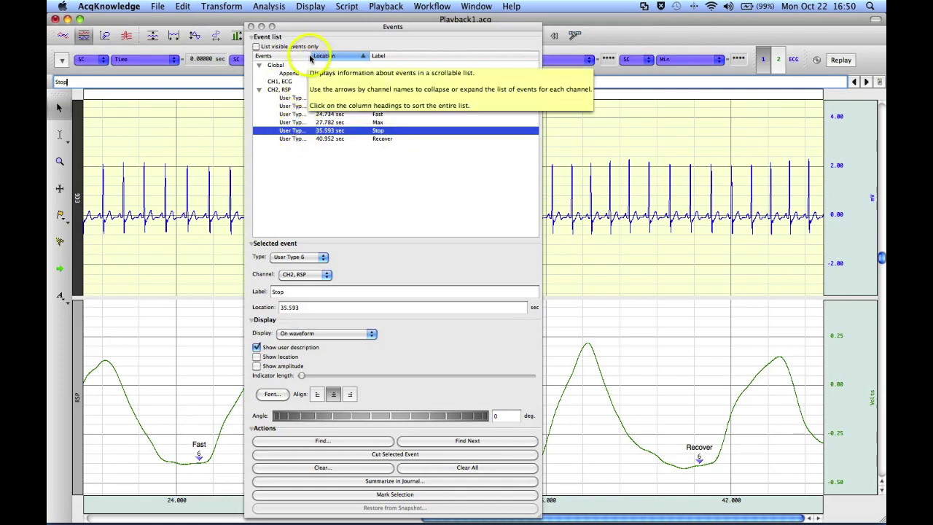
pyautogui.moveTo(309, 57); pyautogui.dragTo(328, 57)
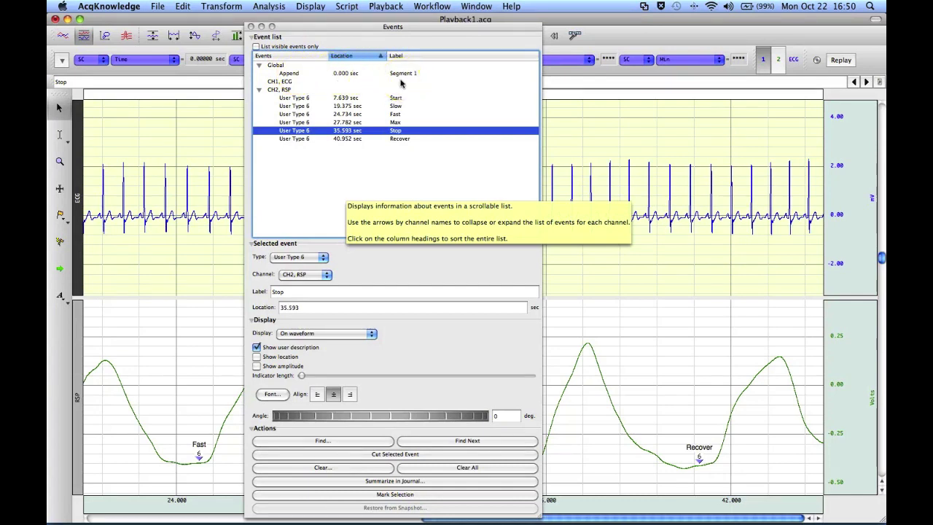
pyautogui.click(251, 26)
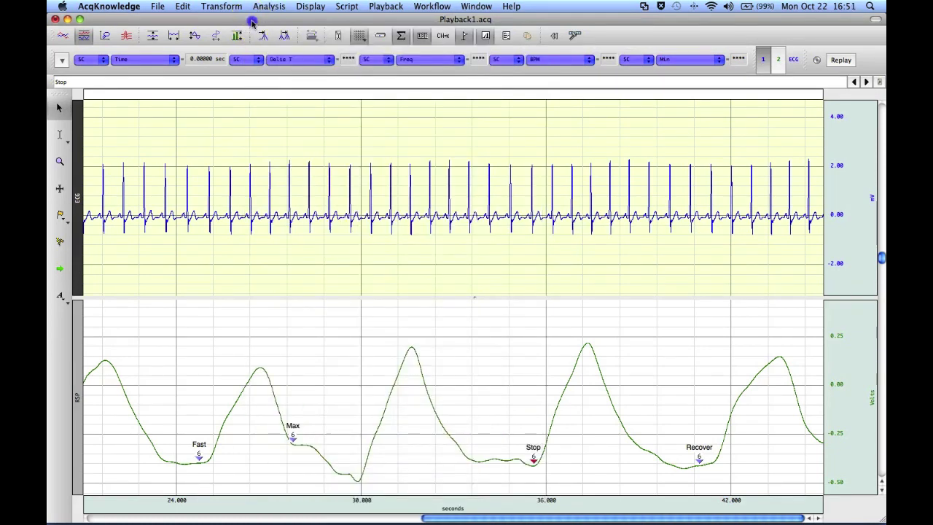